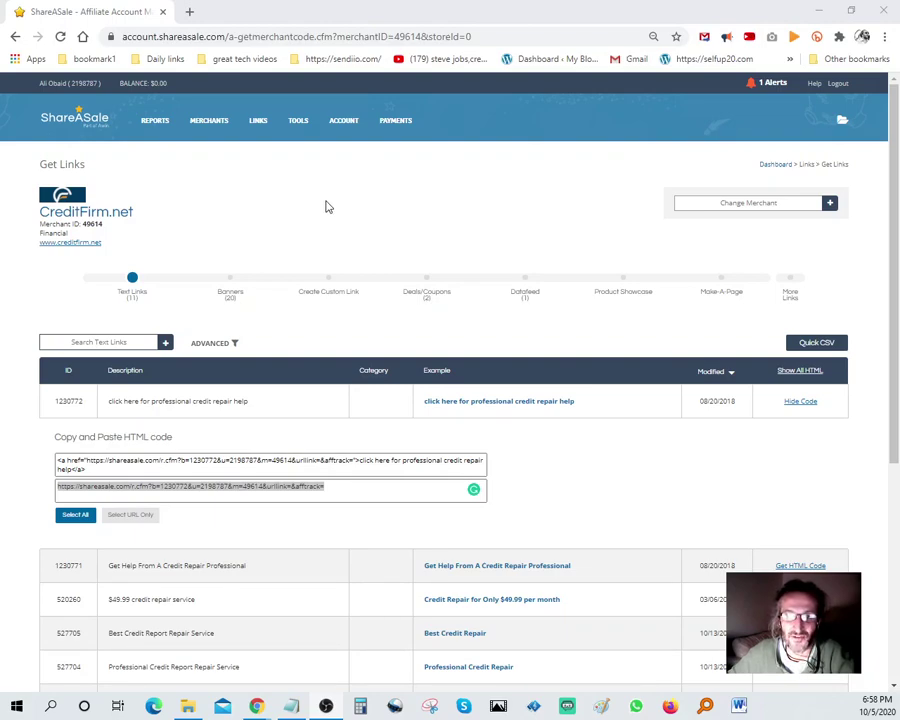
Step: Open the merchant search and filter the merchants by the Financial category and the Finance keyword
mouse_move(258, 124)
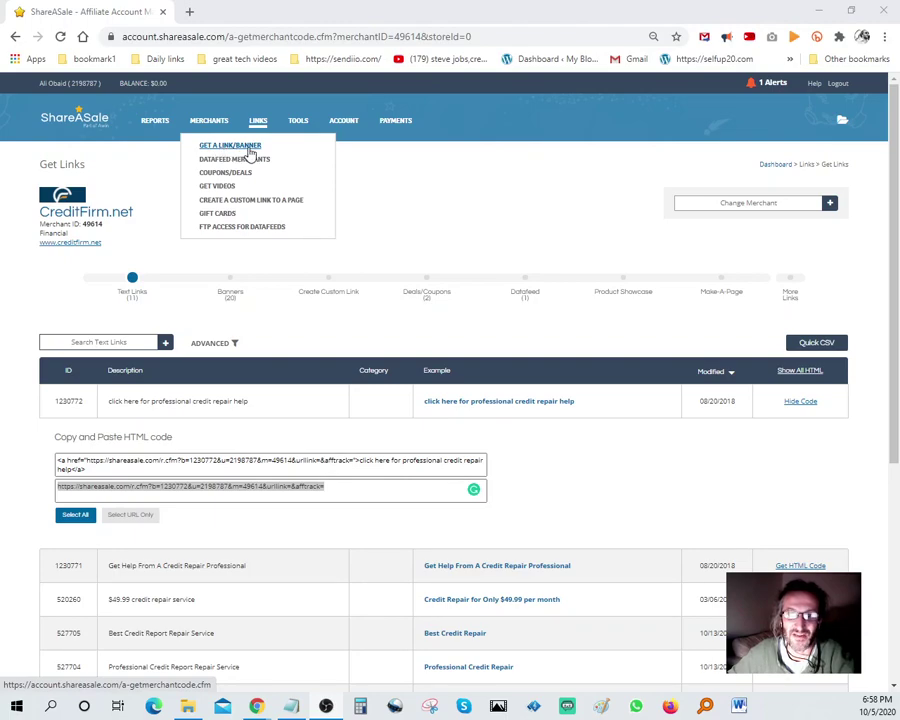
left_click(249, 150)
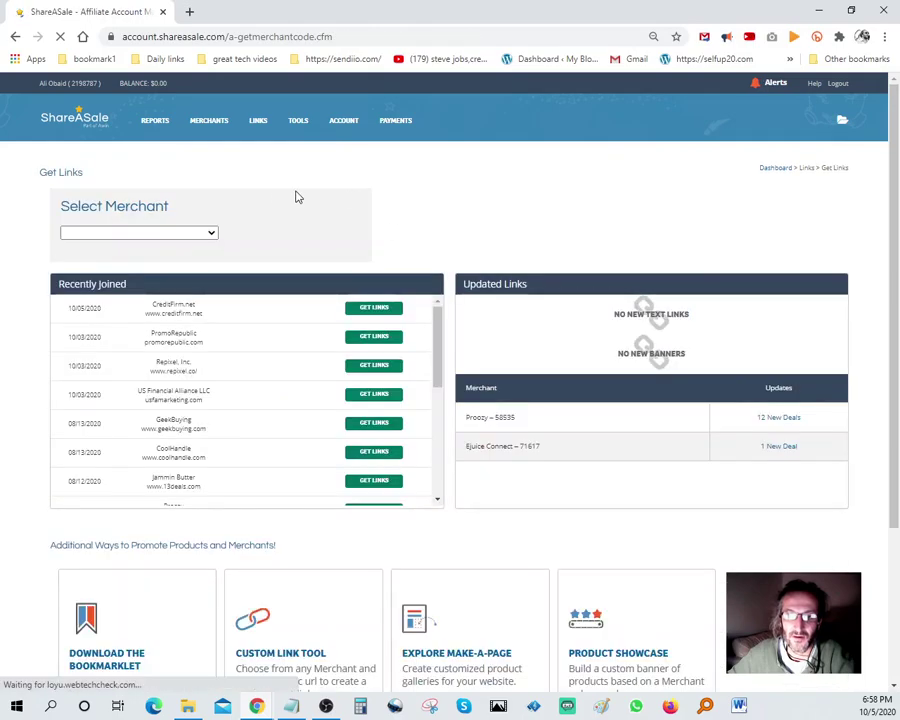
mouse_move(208, 124)
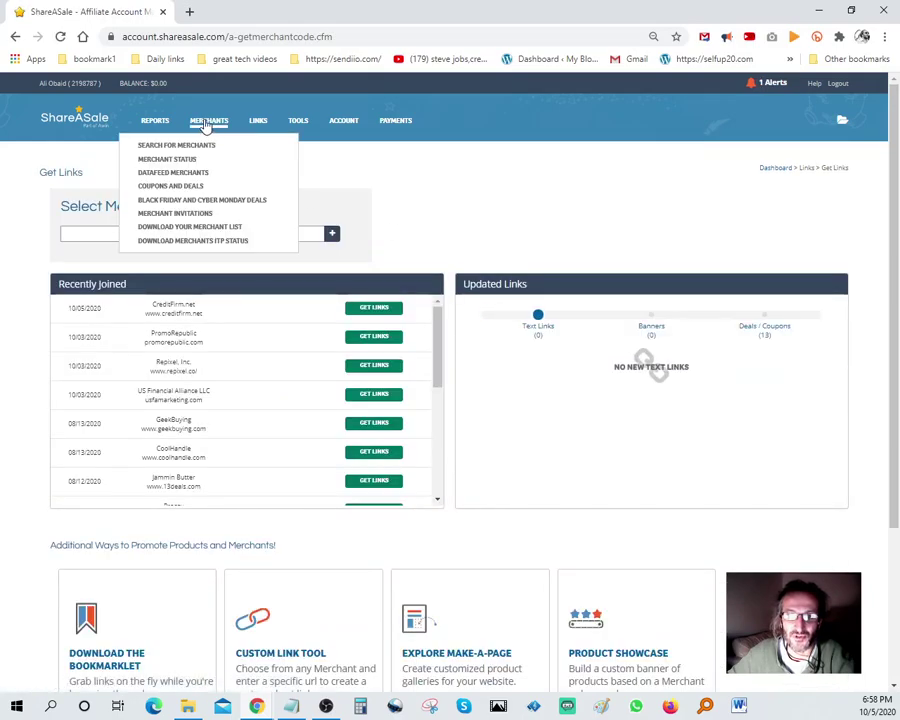
left_click(198, 149)
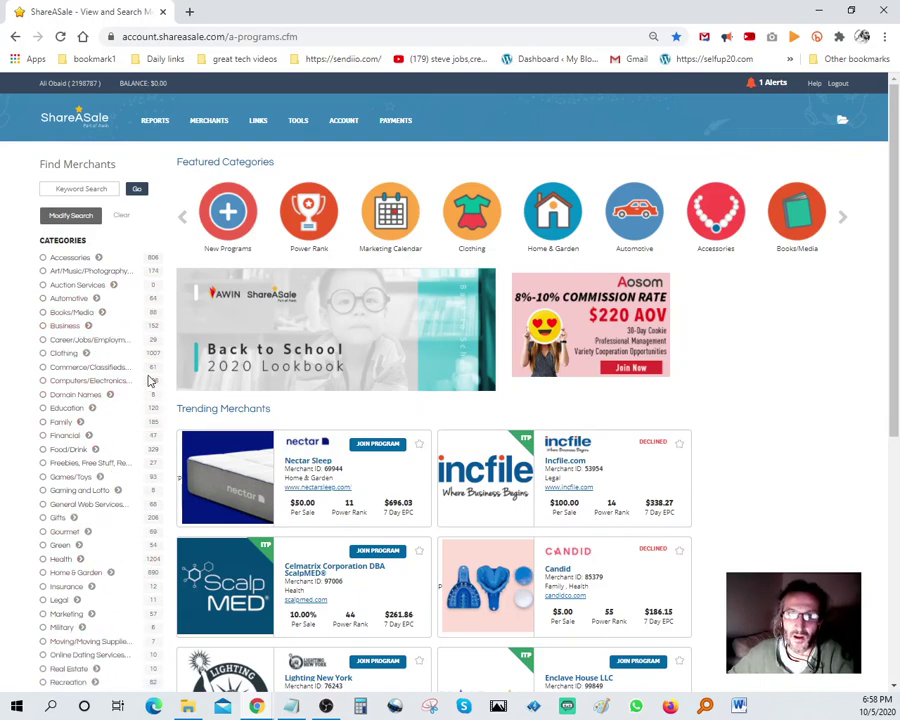
left_click(65, 436)
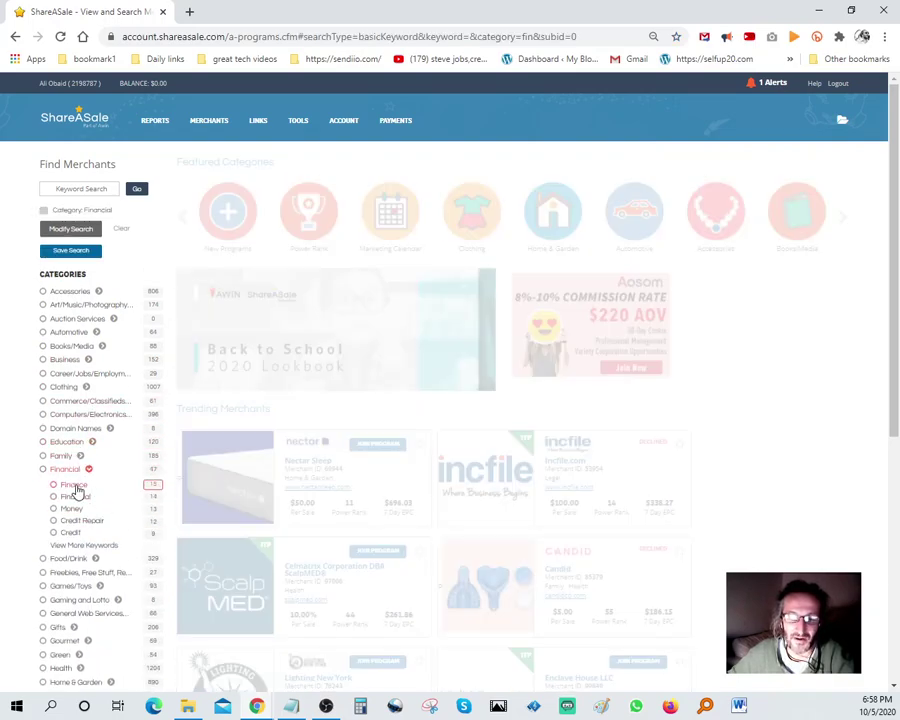
left_click(73, 484)
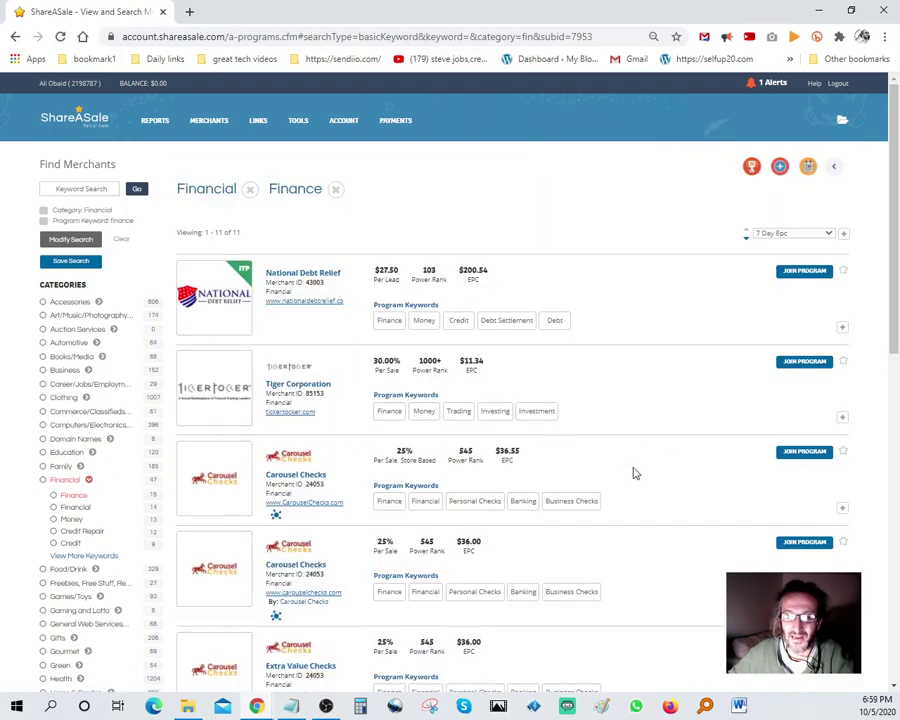
Step: Review the Finance merchants, start an application to National Debt Relief and agree to its Program Agreement for Affiliates
scroll(623, 435, "down", 5)
scroll(623, 440, "down", 10)
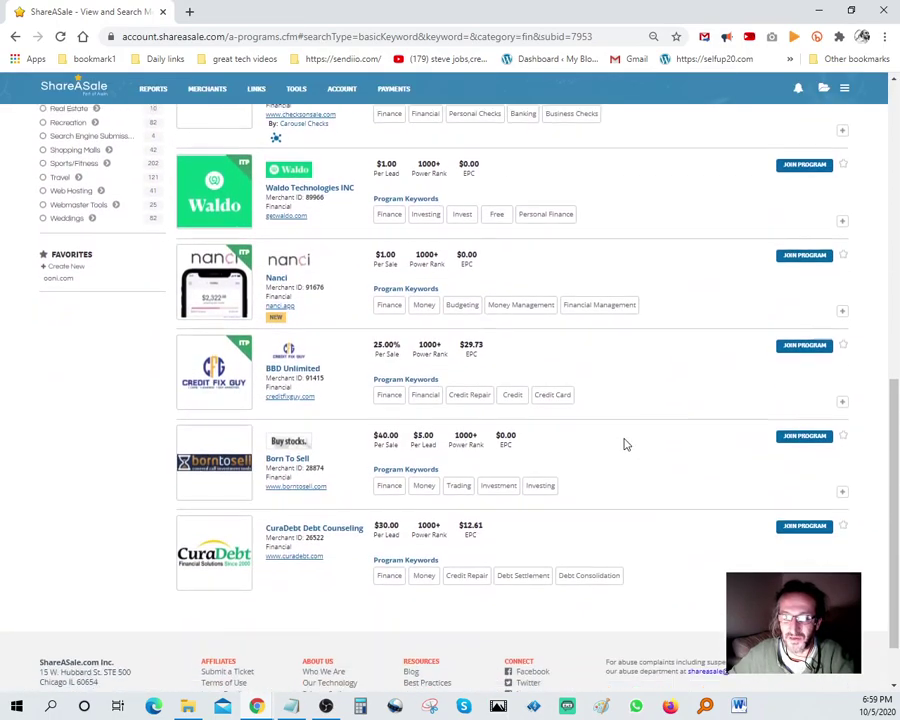
scroll(625, 441, "up", 7)
scroll(625, 444, "up", 3)
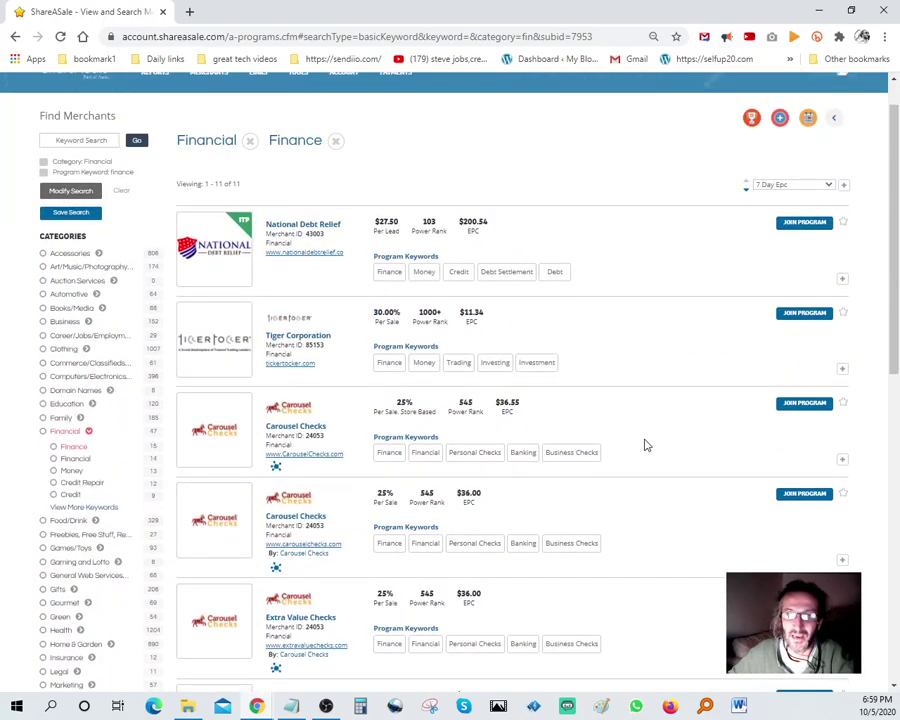
scroll(645, 445, "up", 1)
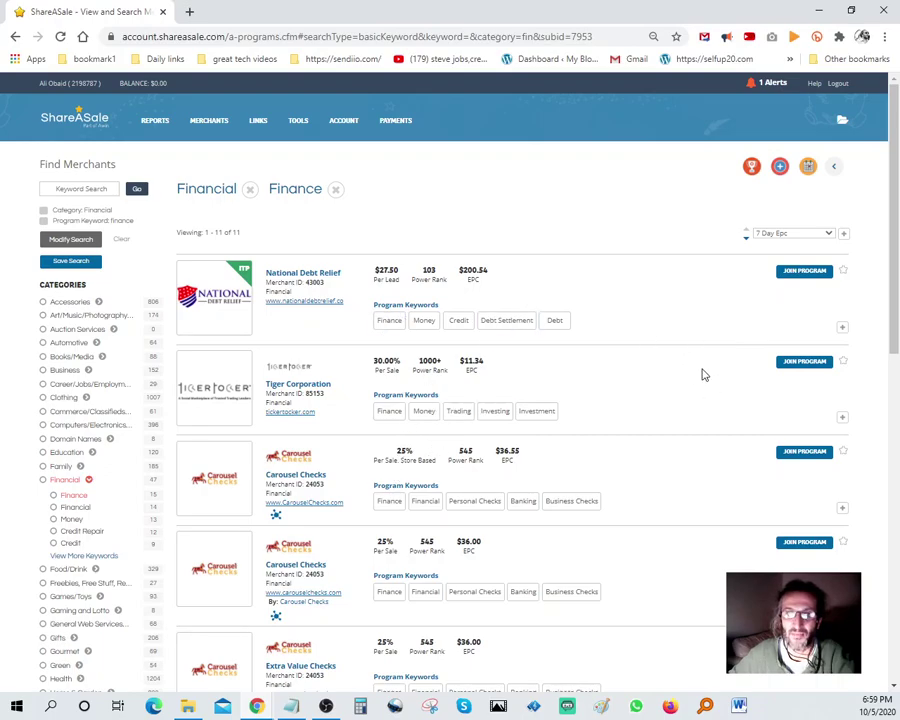
left_click(805, 271)
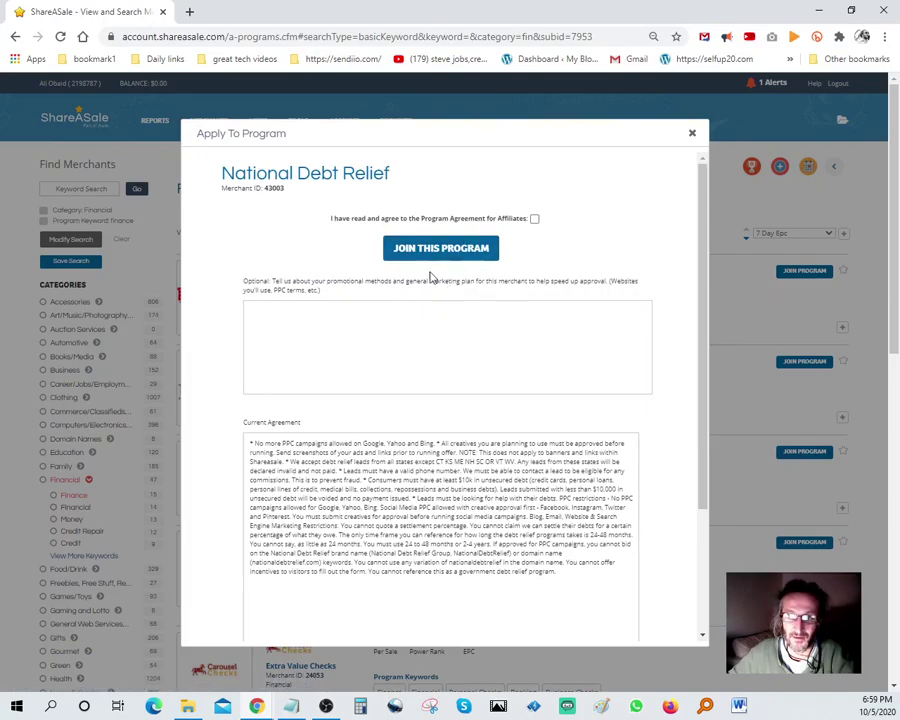
left_click(536, 219)
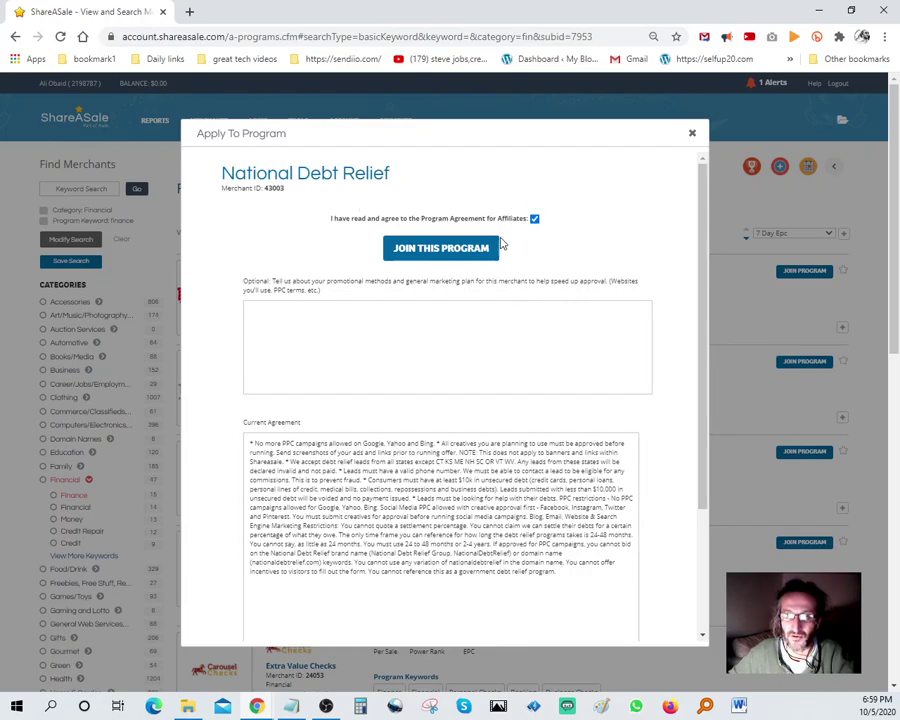
Step: Fill in a message offering paid Google Ad traffic to the sales page, with contact link and full name, and submit the application
right_click(378, 323)
left_click(410, 432)
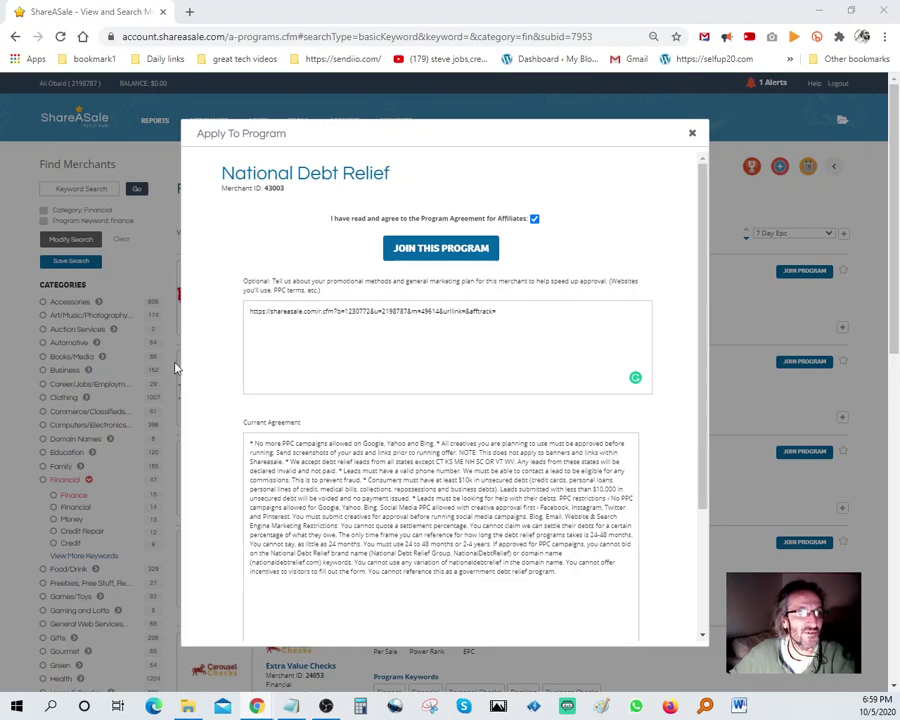
left_click_drag(520, 317, 102, 303)
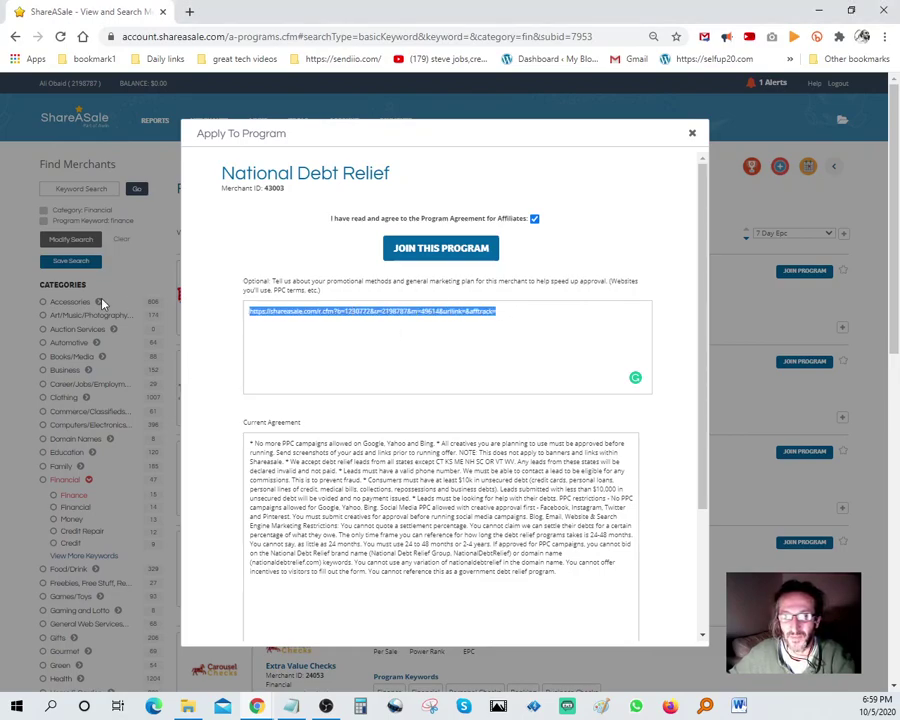
right_click(290, 308)
left_click(331, 376)
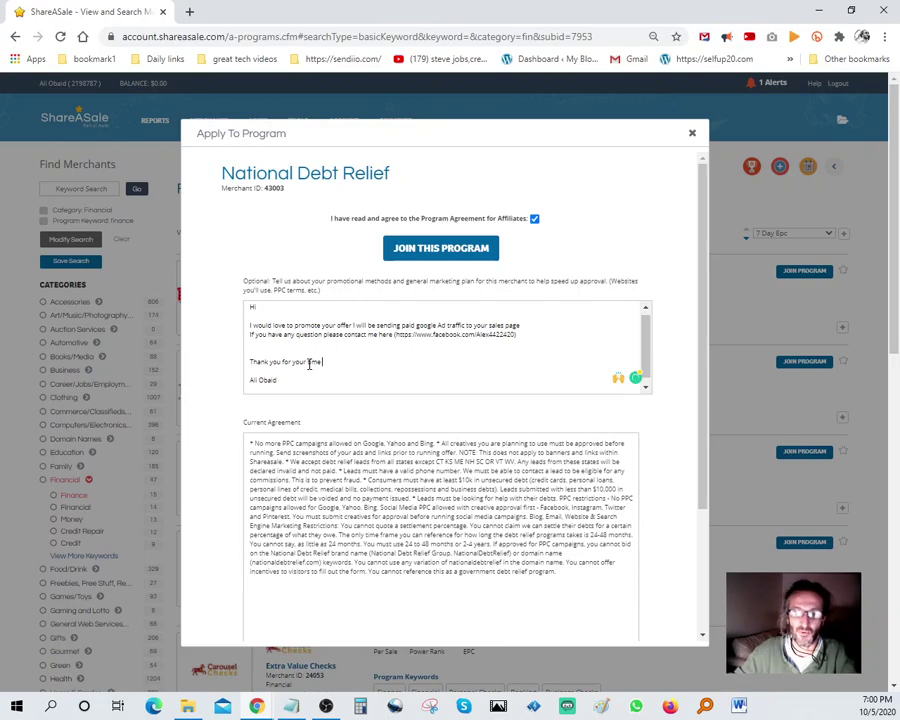
left_click(437, 249)
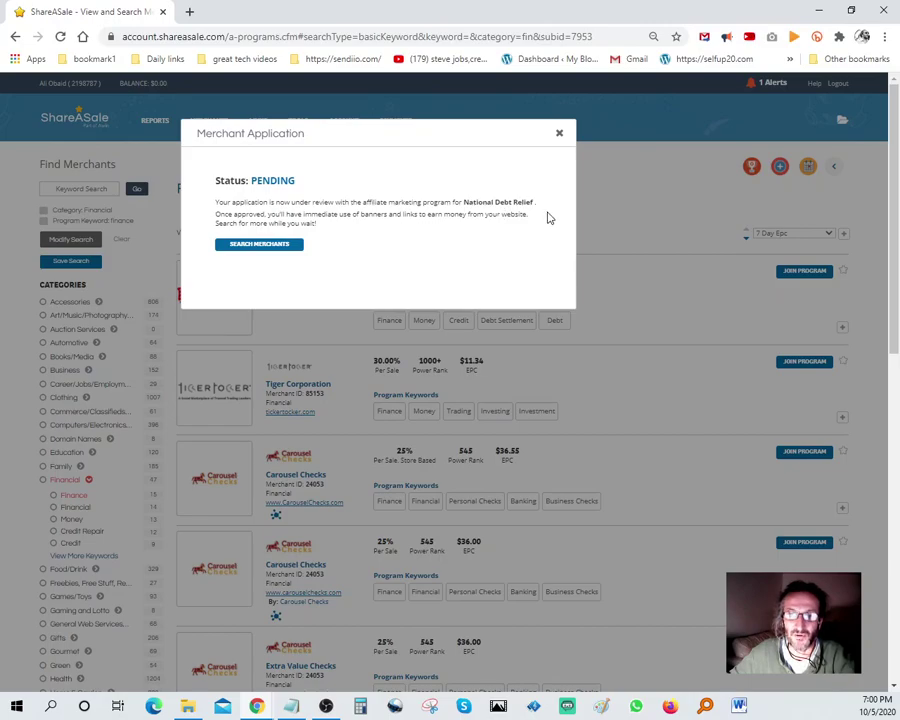
left_click(559, 135)
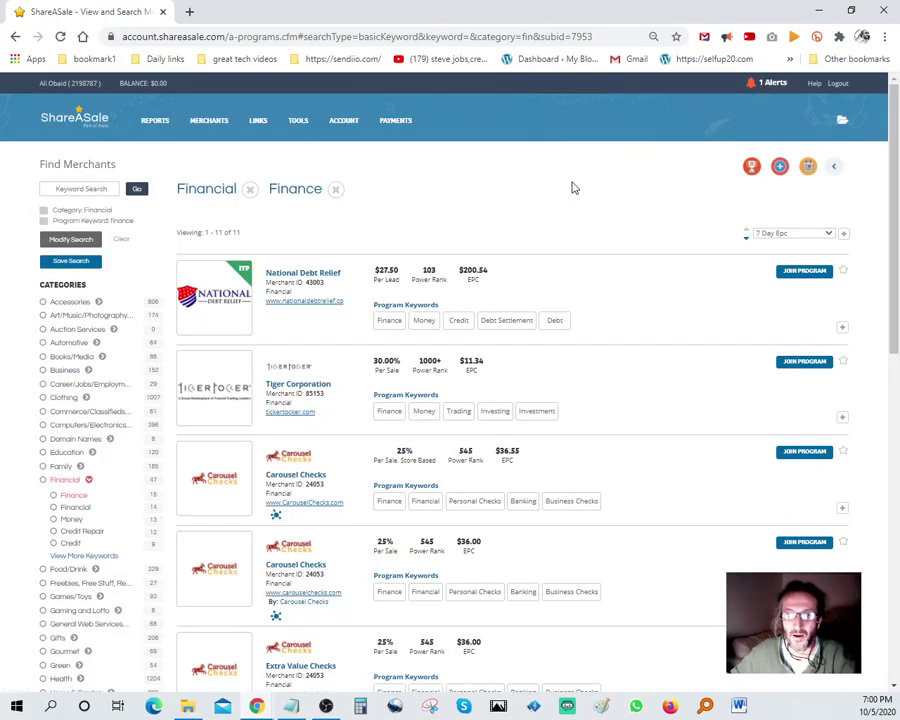
Step: Open the text links of the recently joined merchant CreditFirm.net
mouse_move(258, 122)
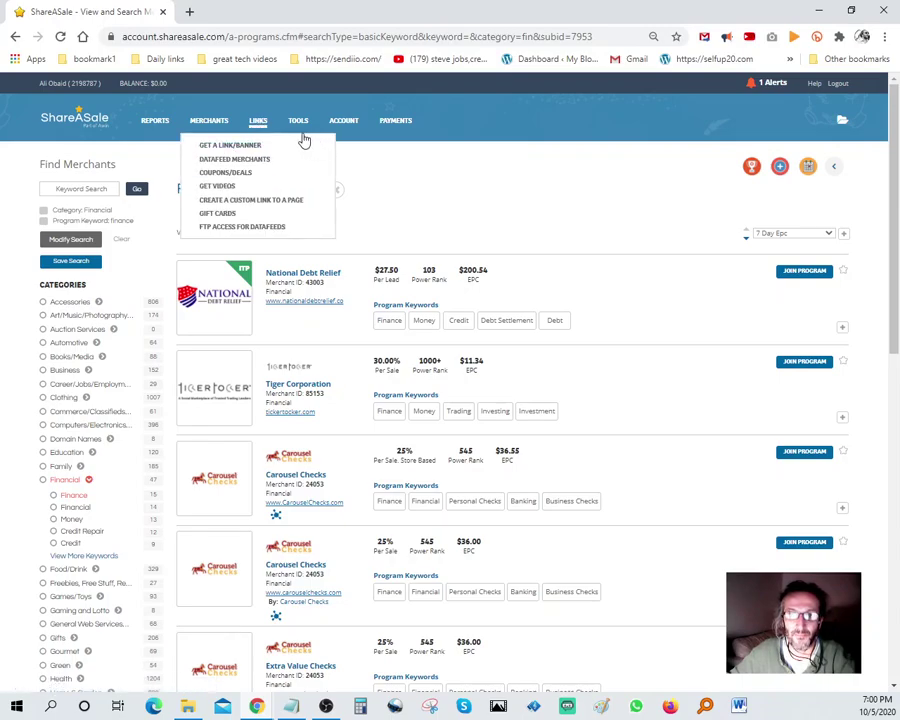
left_click(230, 147)
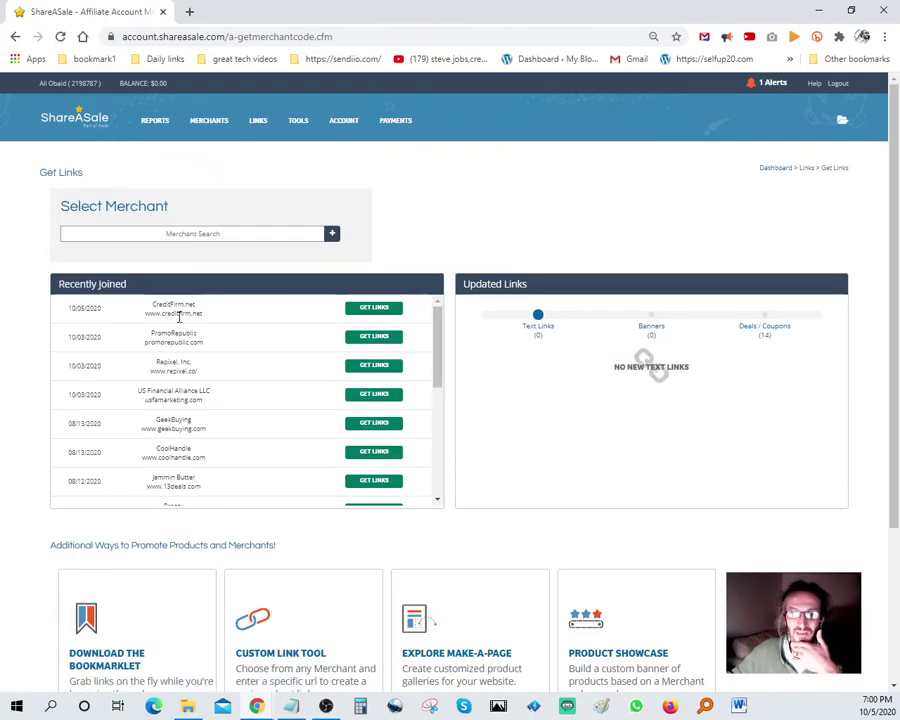
left_click(385, 312)
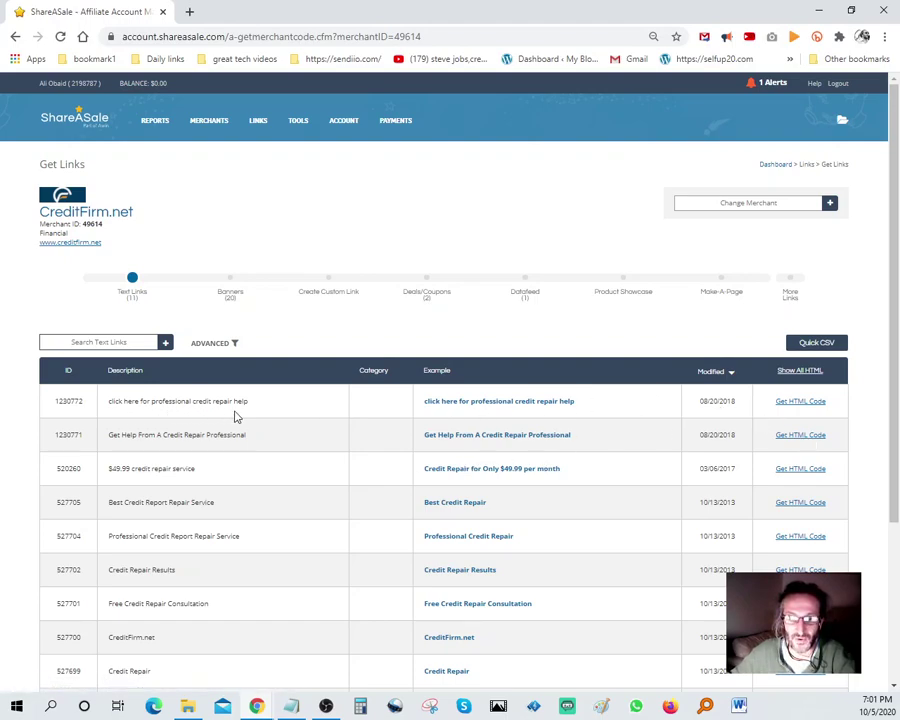
Step: Copy only the URL of the "click here for professional credit repair help" text link and open a new browser tab
left_click(794, 404)
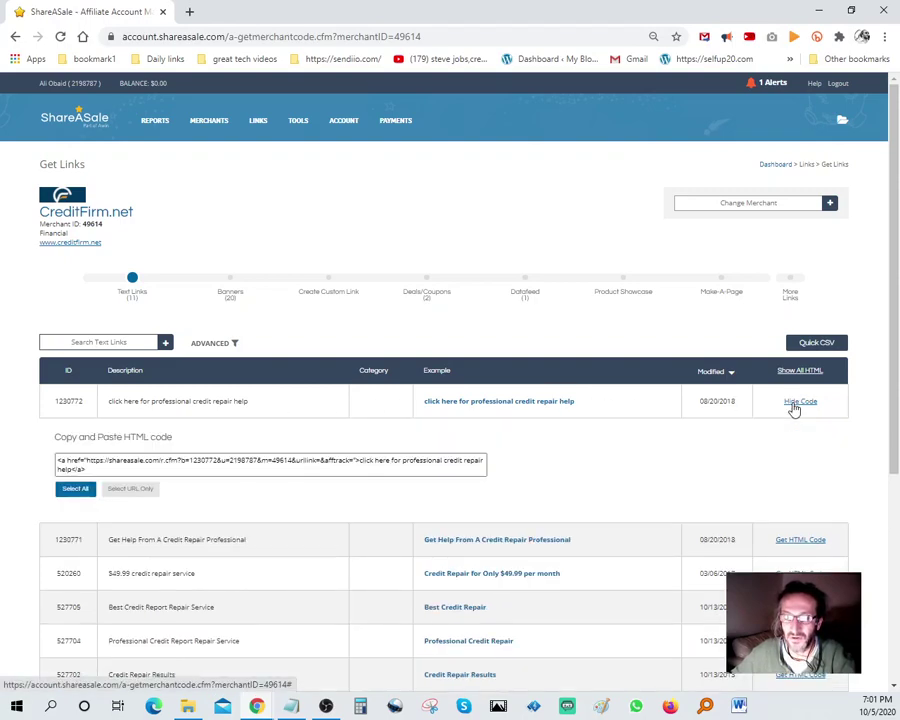
left_click(136, 497)
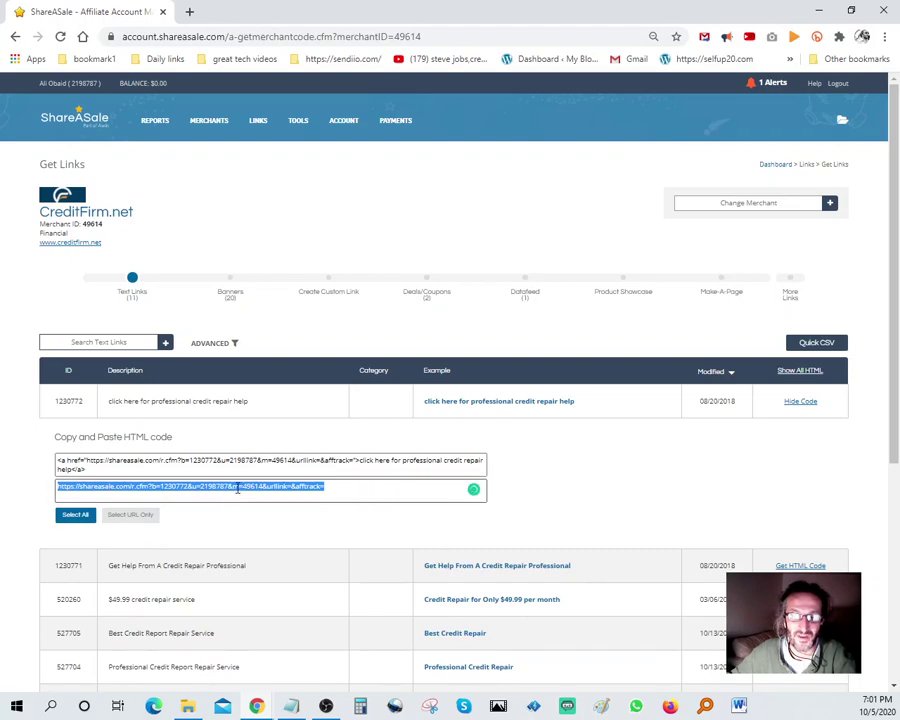
right_click(237, 489)
left_click(290, 234)
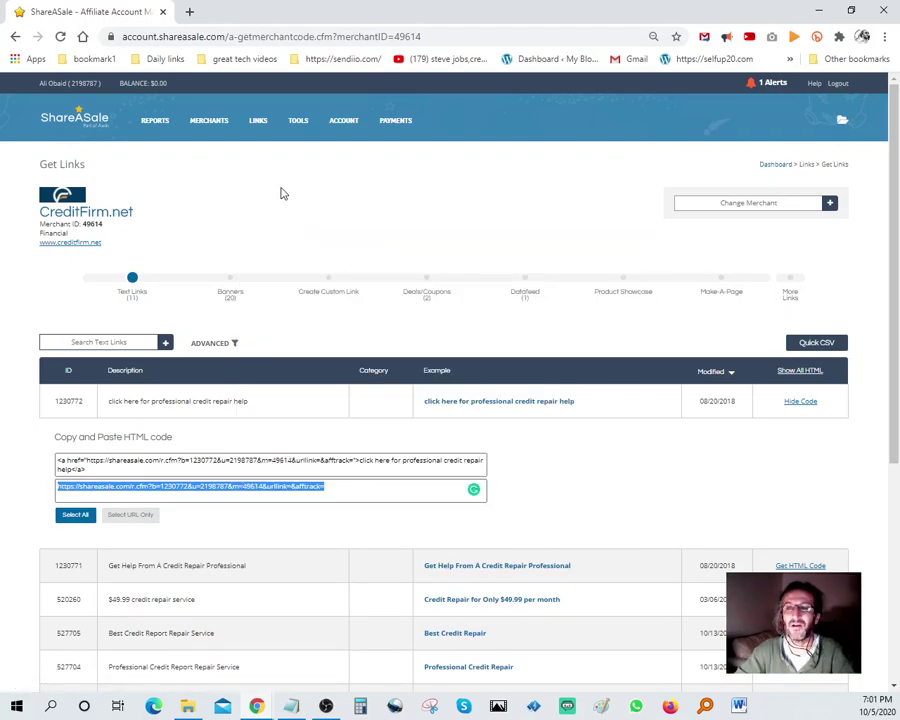
left_click(189, 11)
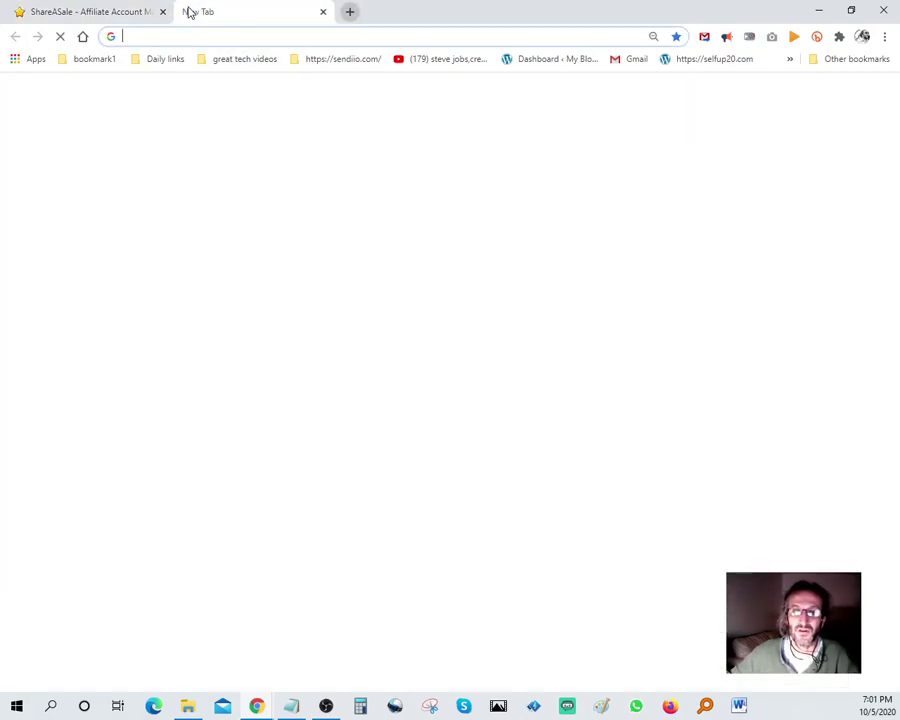
left_click(193, 32)
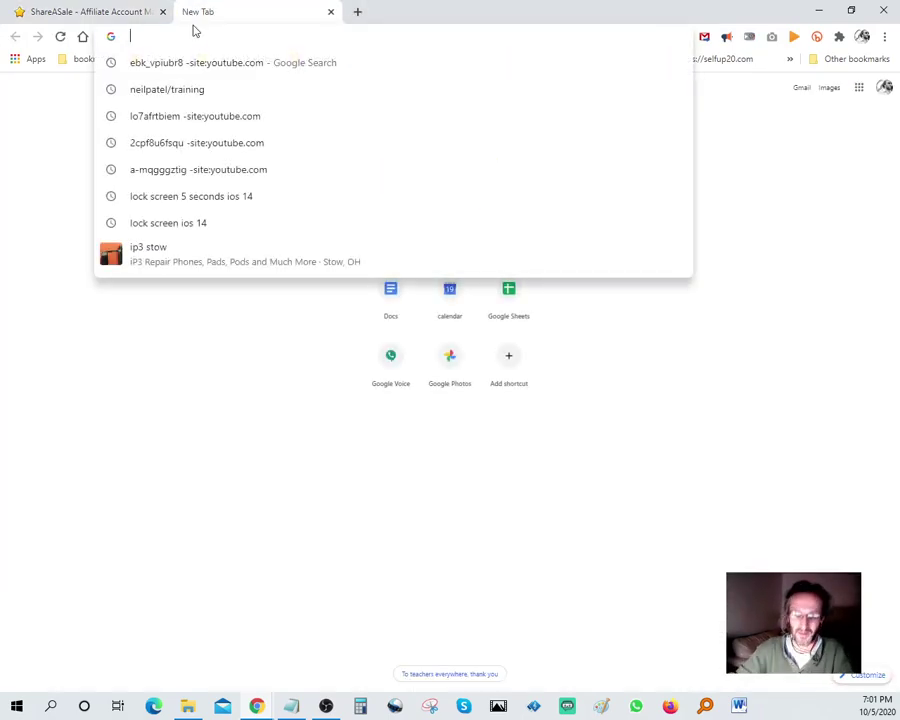
type("bi")
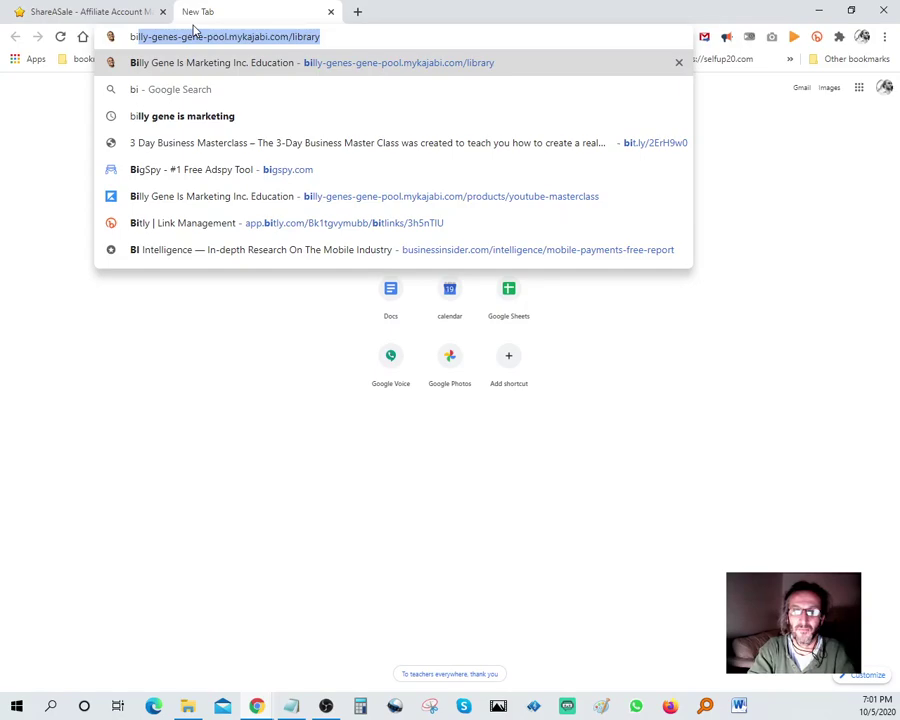
type("terclass.com/?hop=aliobaid")
key("Return")
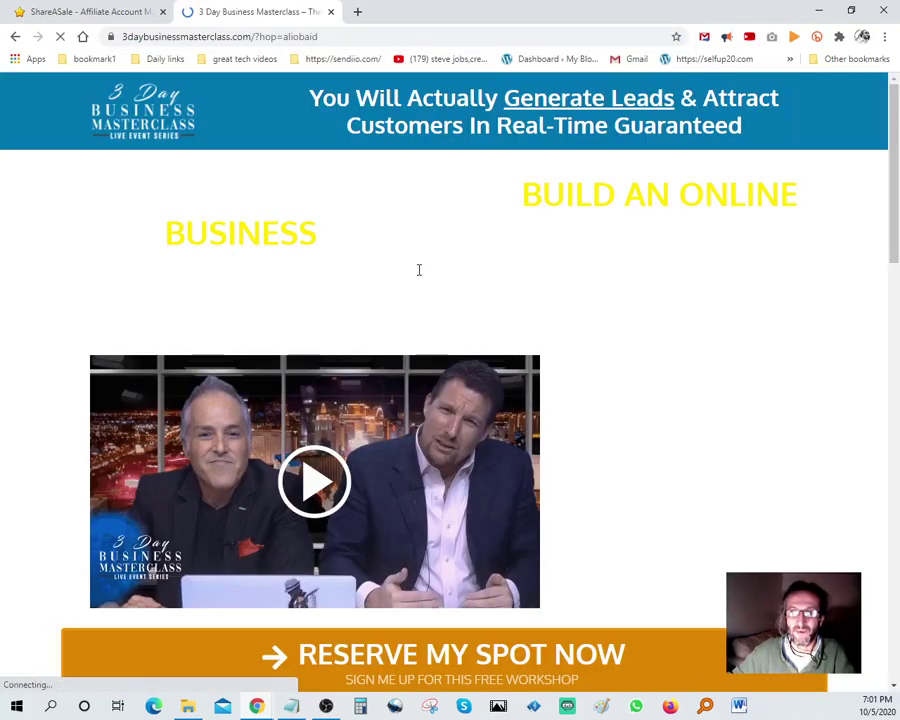
left_click(347, 36)
key("BackSpace")
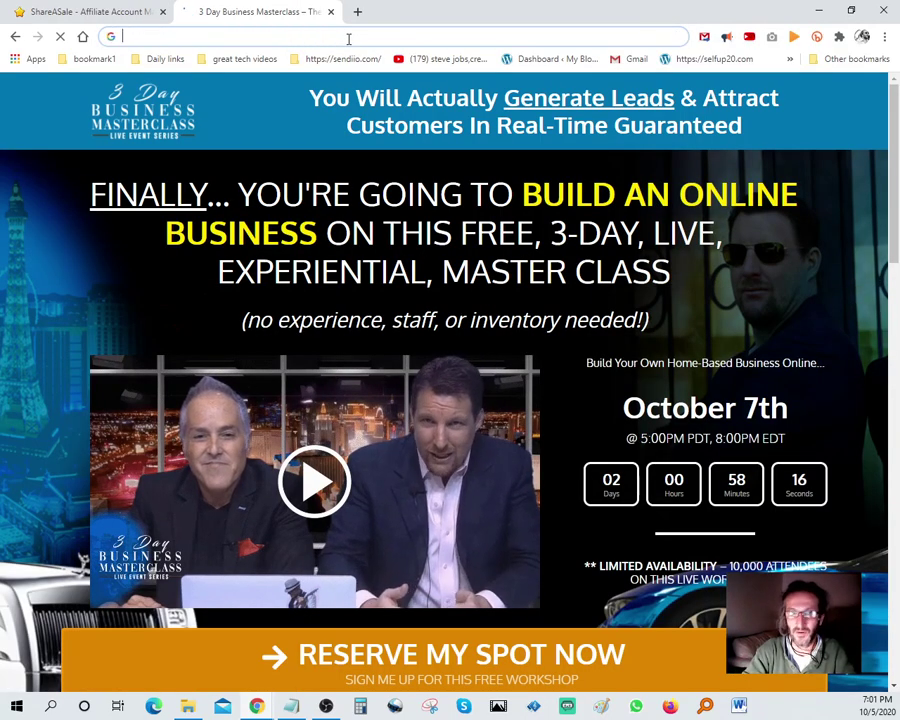
Step: Go to Bitly's link management page in the second browser tab
type("bi")
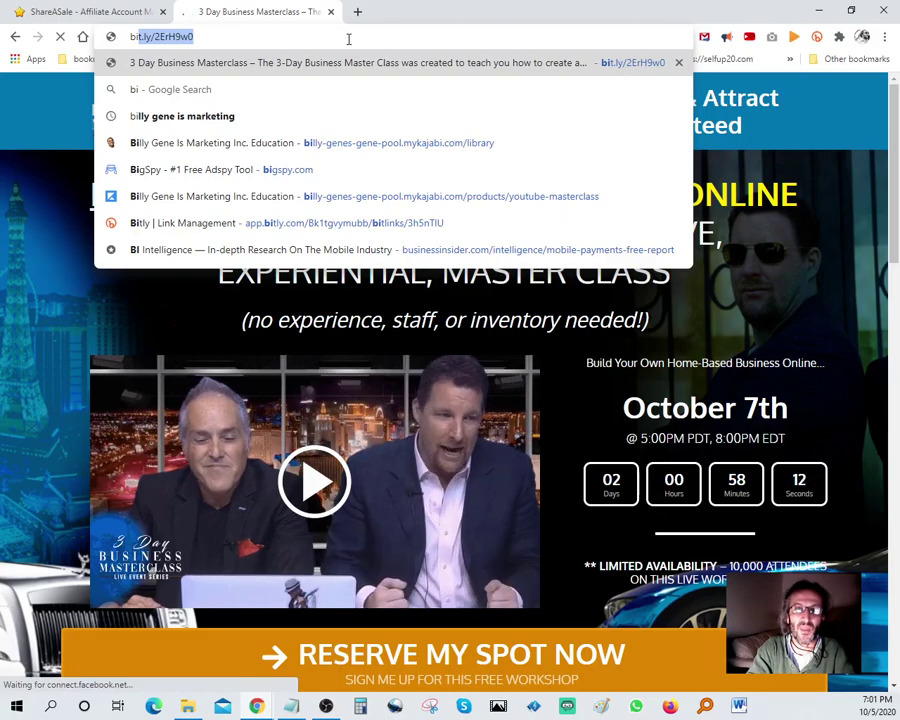
key("Right")
key("BackSpace")
key("BackSpace")
key("BackSpace")
key("BackSpace")
key("BackSpace")
key("BackSpace")
key("BackSpace")
key("BackSpace")
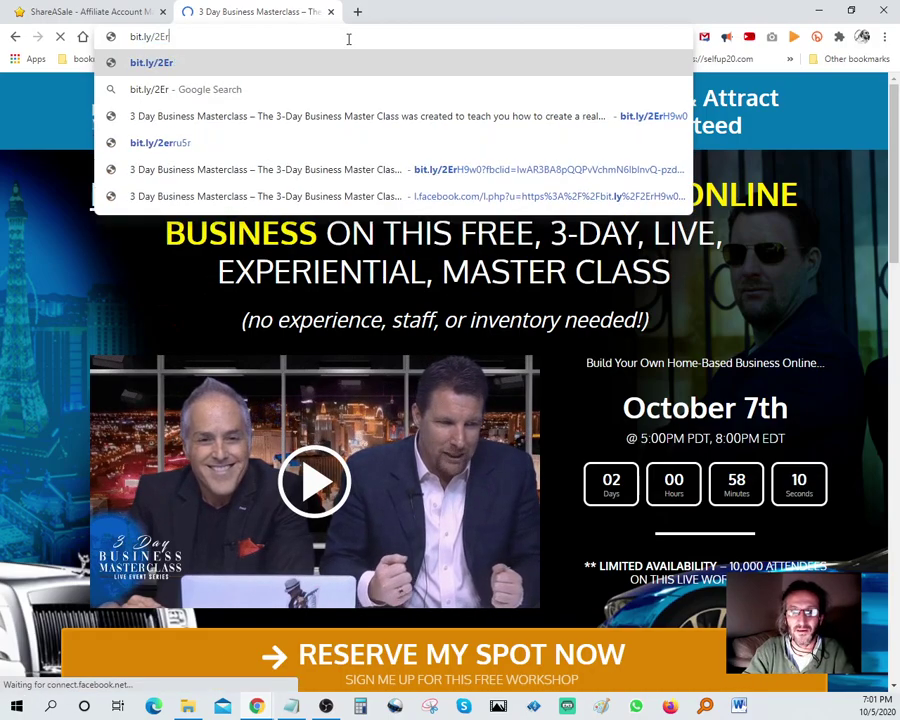
key("Return")
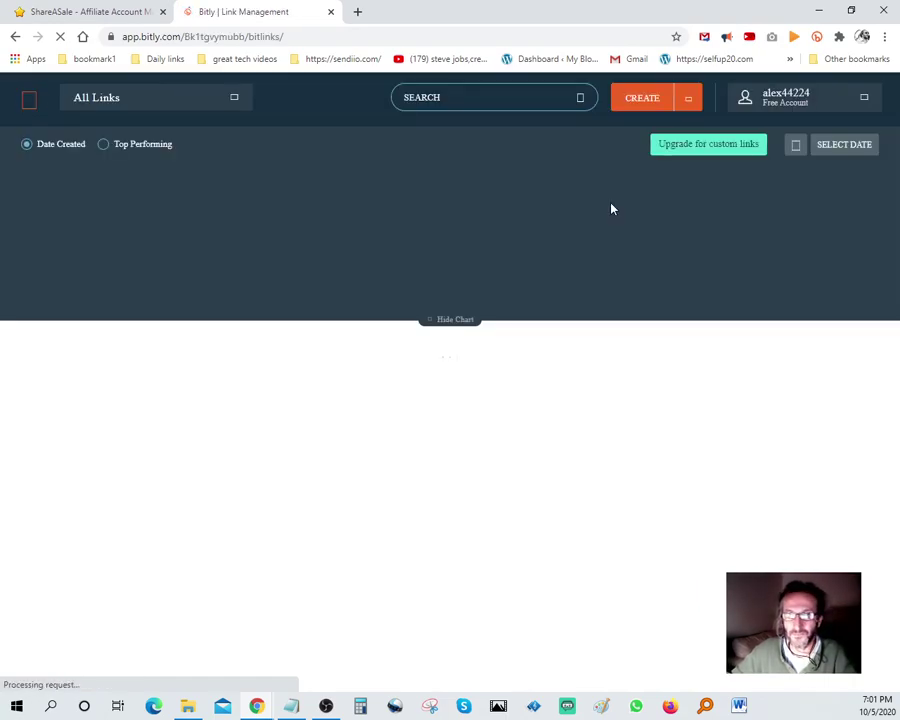
Step: Create a bit.ly short link from the copied CreditFirm.net affiliate URL
left_click(635, 99)
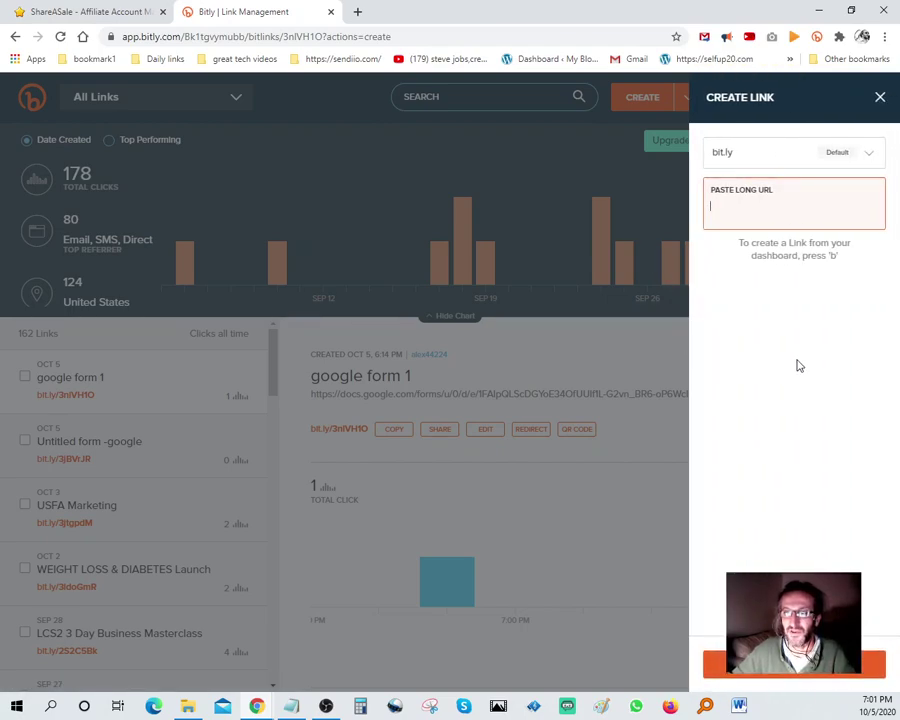
right_click(746, 216)
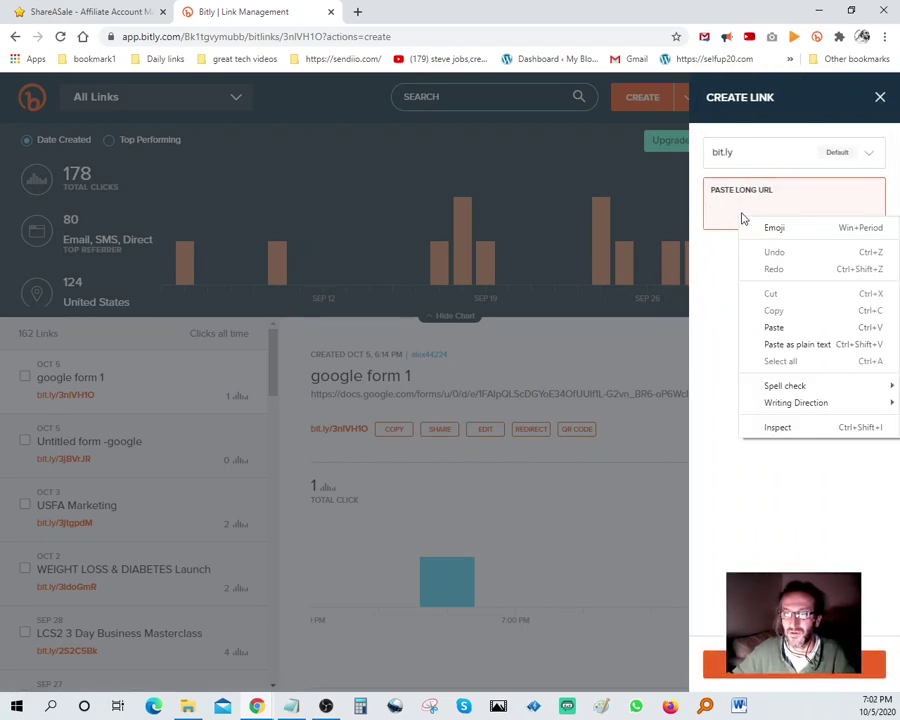
left_click(791, 325)
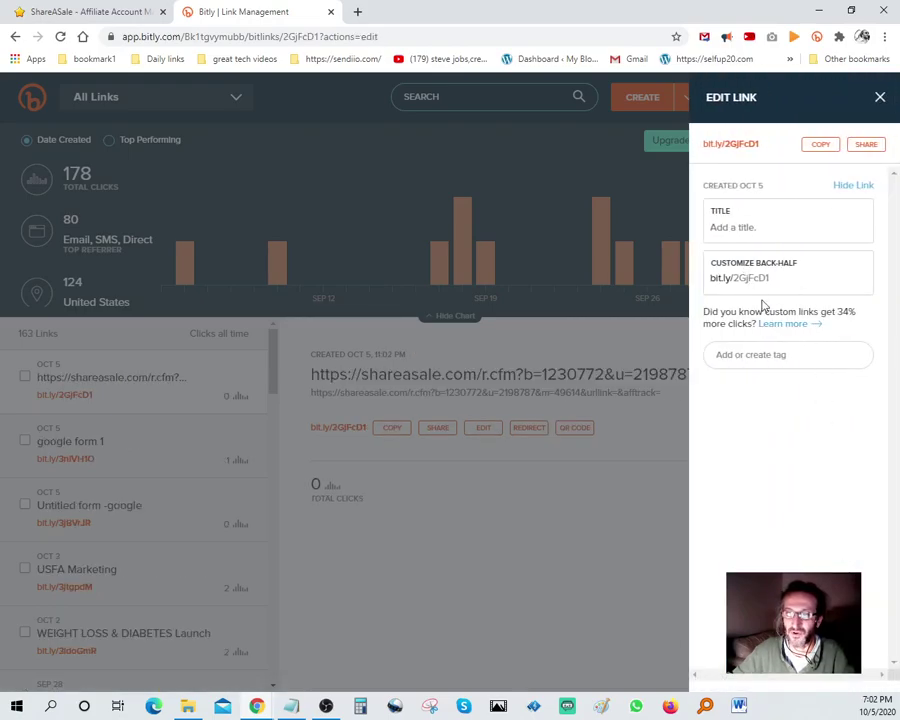
Step: Open the copied CreditFirm.net affiliate URL in a new browser tab to check its landing page
left_click(90, 11)
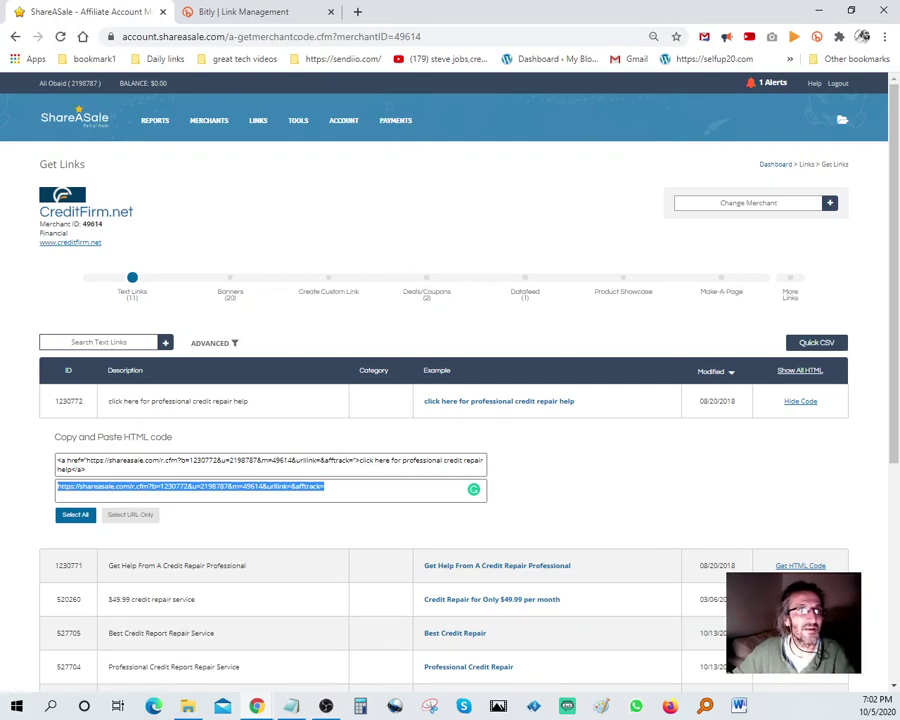
left_click(357, 11)
right_click(338, 40)
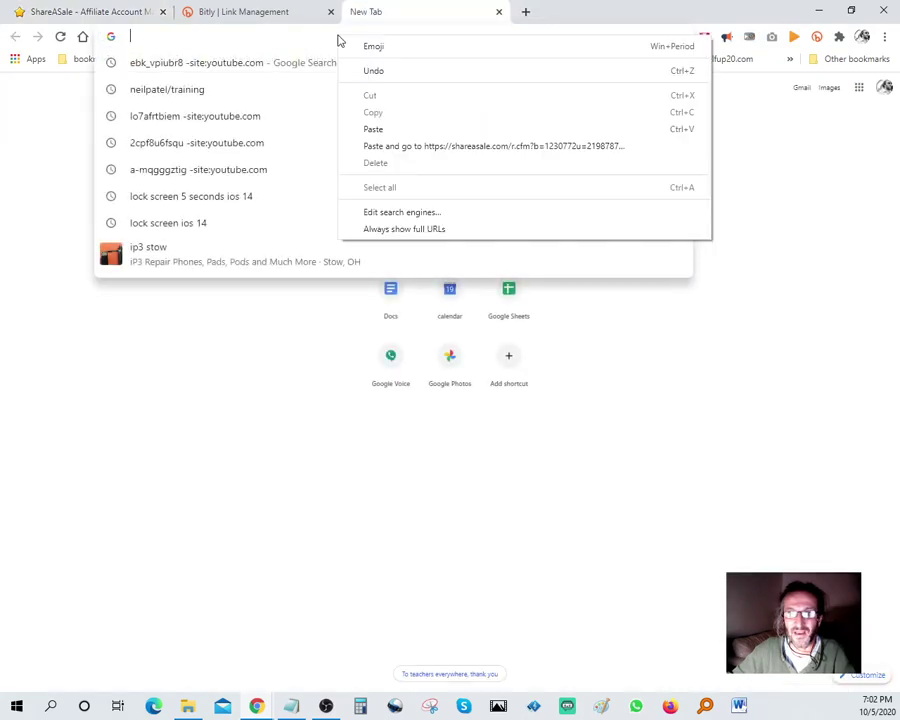
left_click(400, 146)
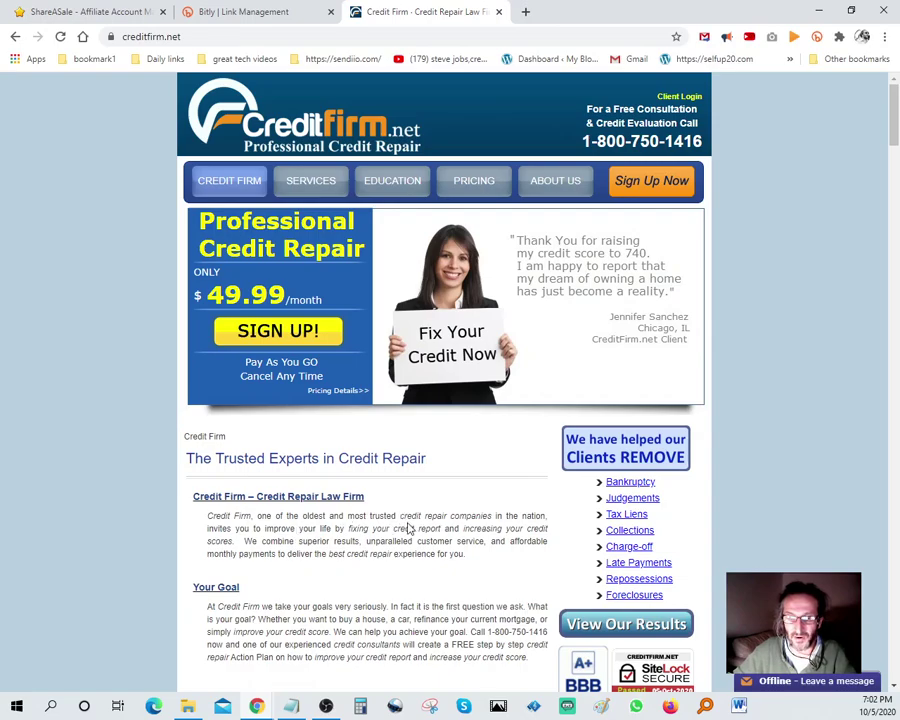
Step: Copy the phrase "credit repair companies" from the creditfirm.net page and save it as the title of the new Bitly link
left_click_drag(399, 516, 492, 516)
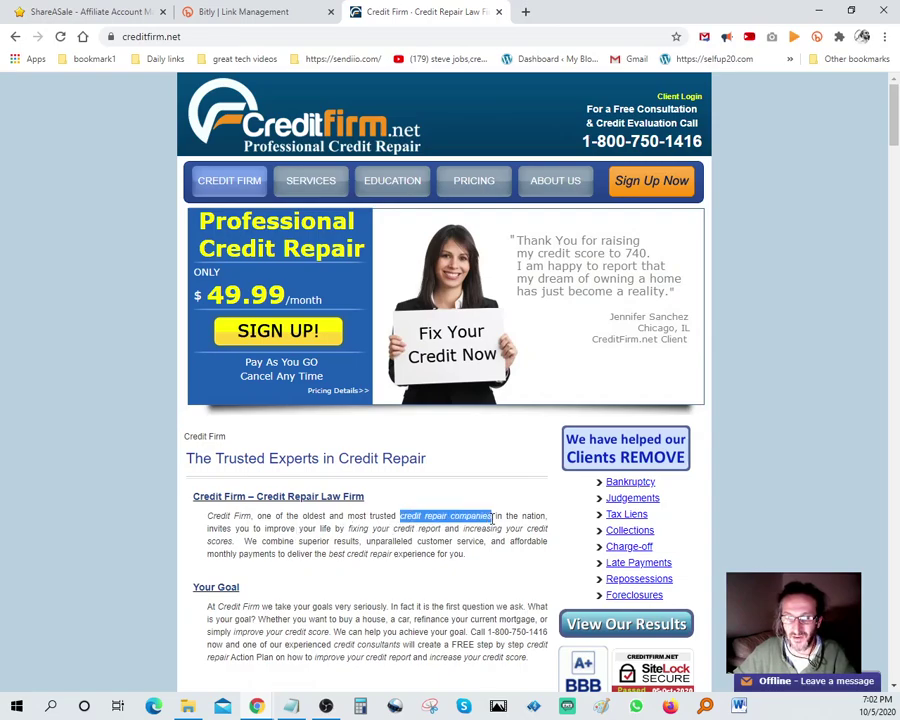
right_click(478, 514)
left_click(500, 524)
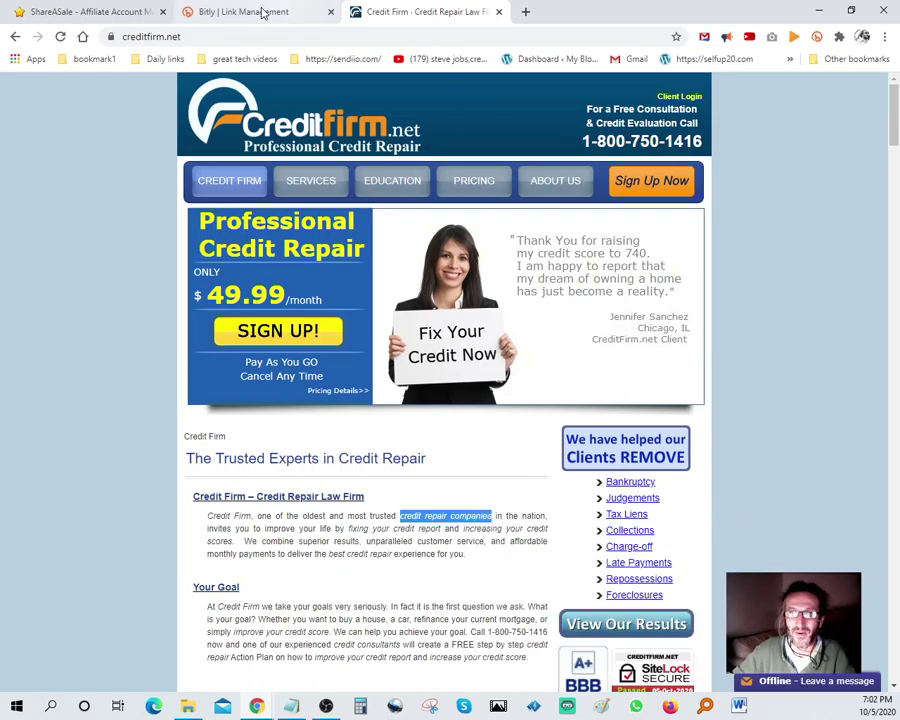
left_click(263, 13)
right_click(721, 230)
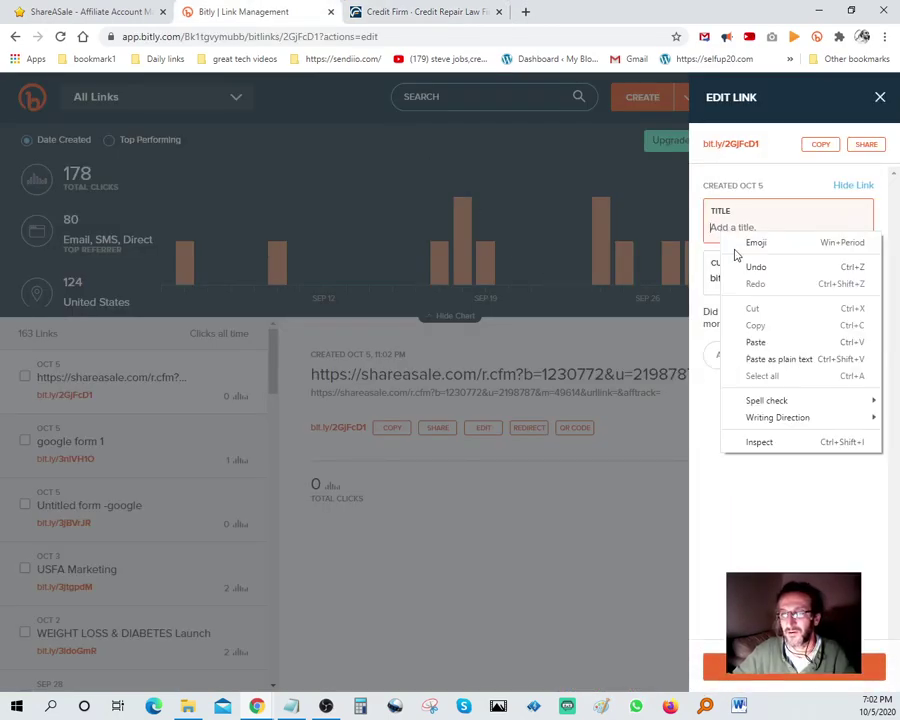
left_click(749, 341)
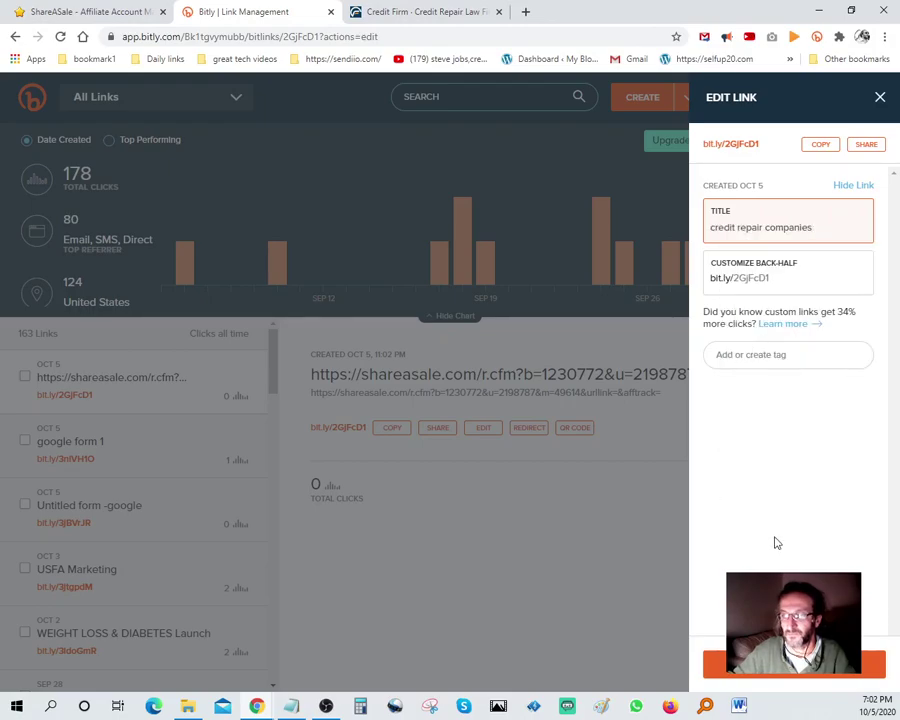
left_click(810, 674)
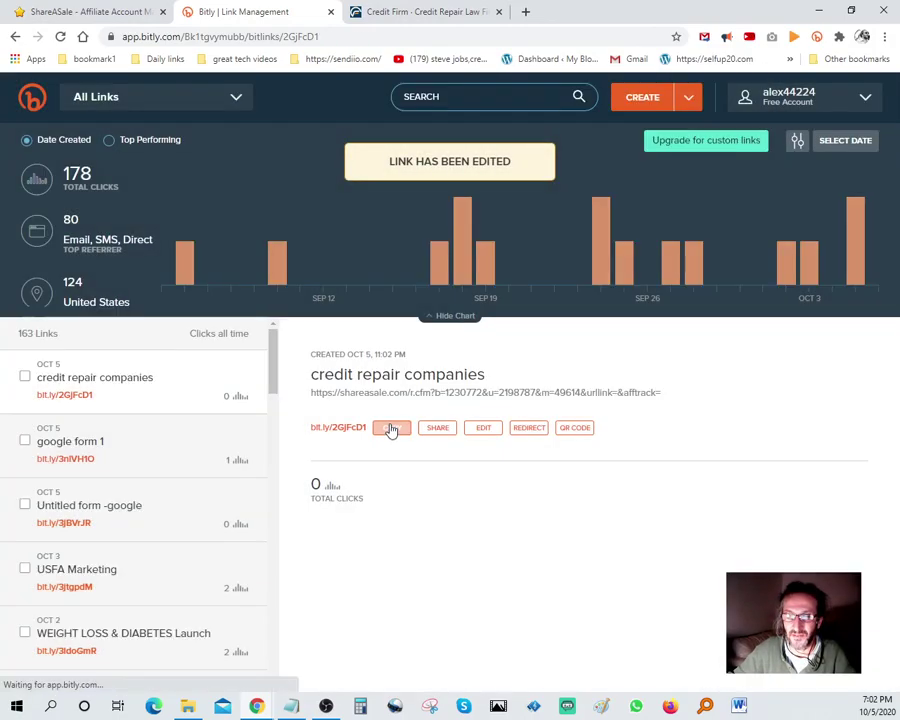
Step: Copy the "credit repair companies" short link, test it in a new browser tab and close that tab
left_click(392, 427)
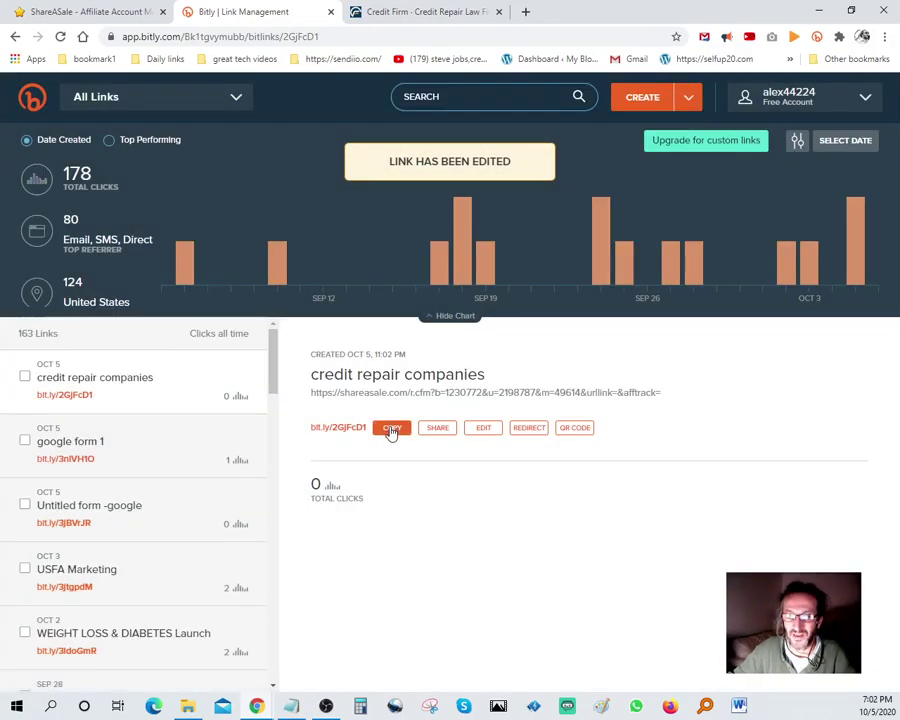
left_click(525, 11)
right_click(512, 37)
left_click(577, 136)
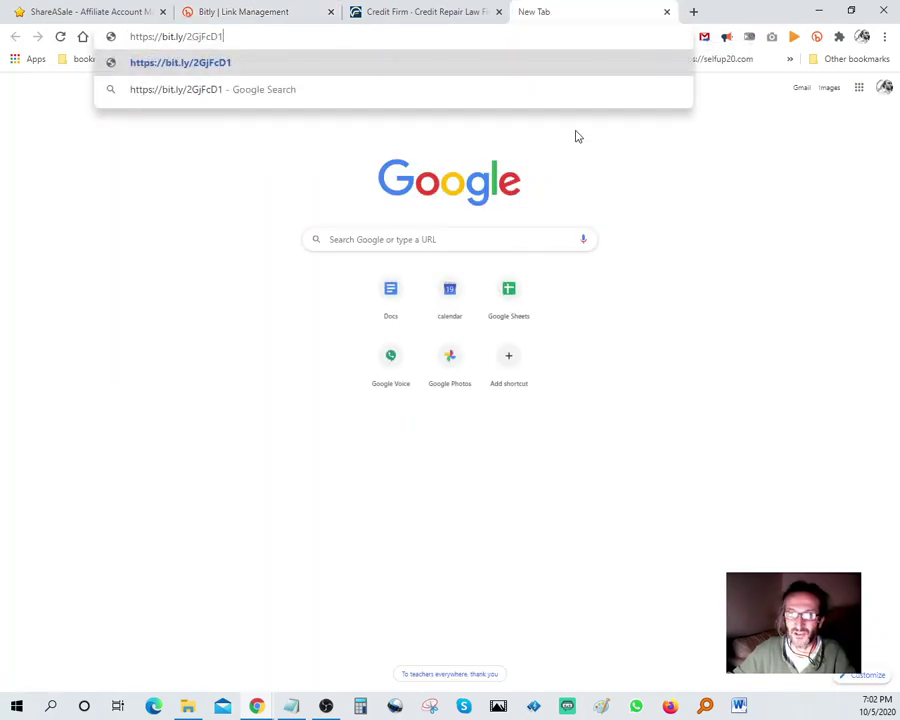
key("Return")
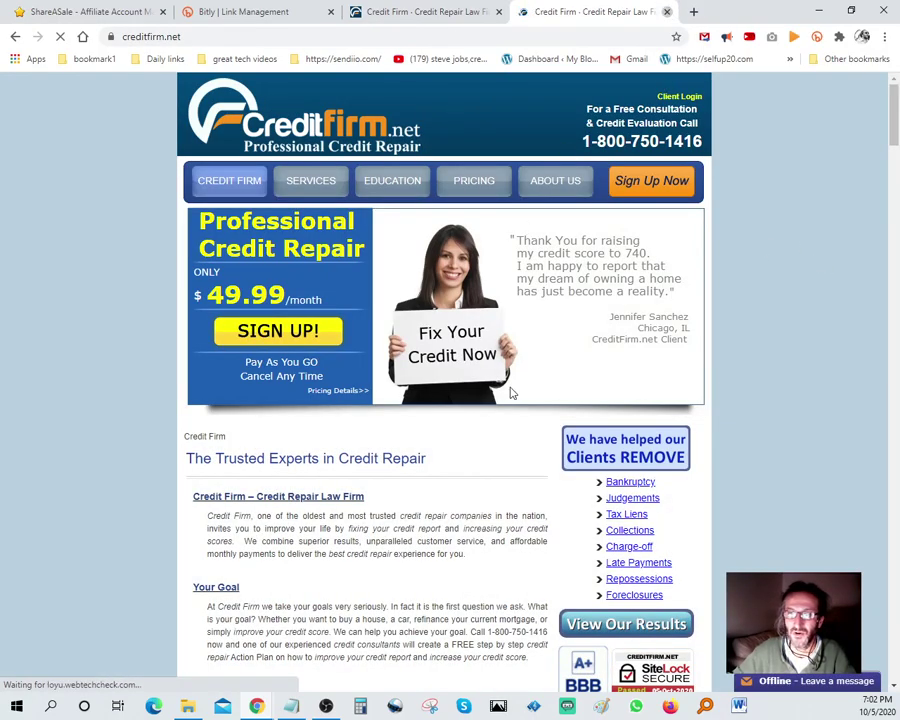
key("ctrl+w")
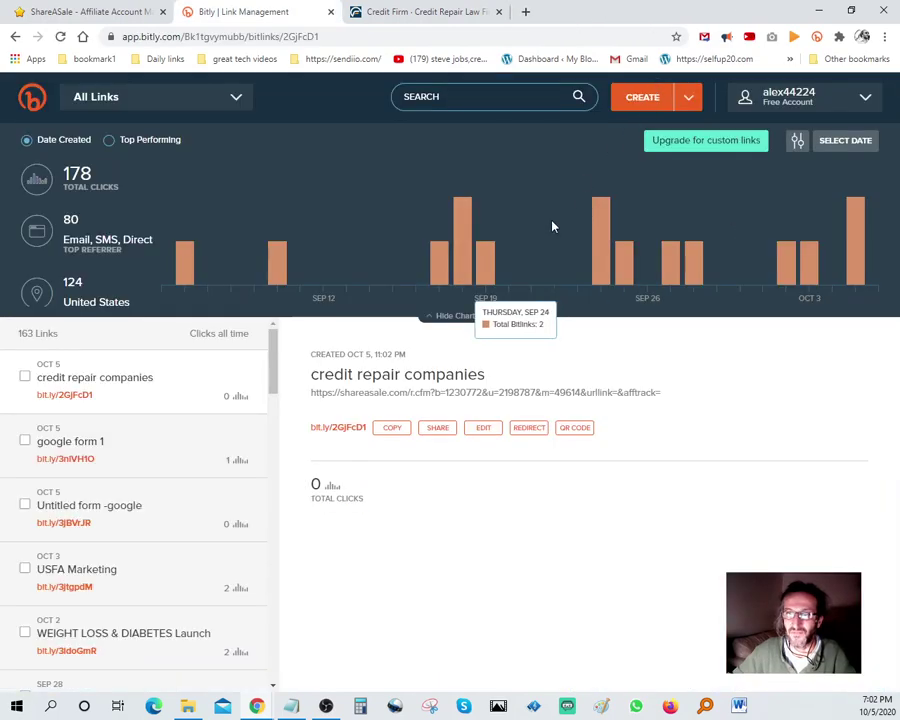
Step: Check the short link's social sharing options without posting, and return to CreditFirm.net's text links on ShareASale
left_click(440, 430)
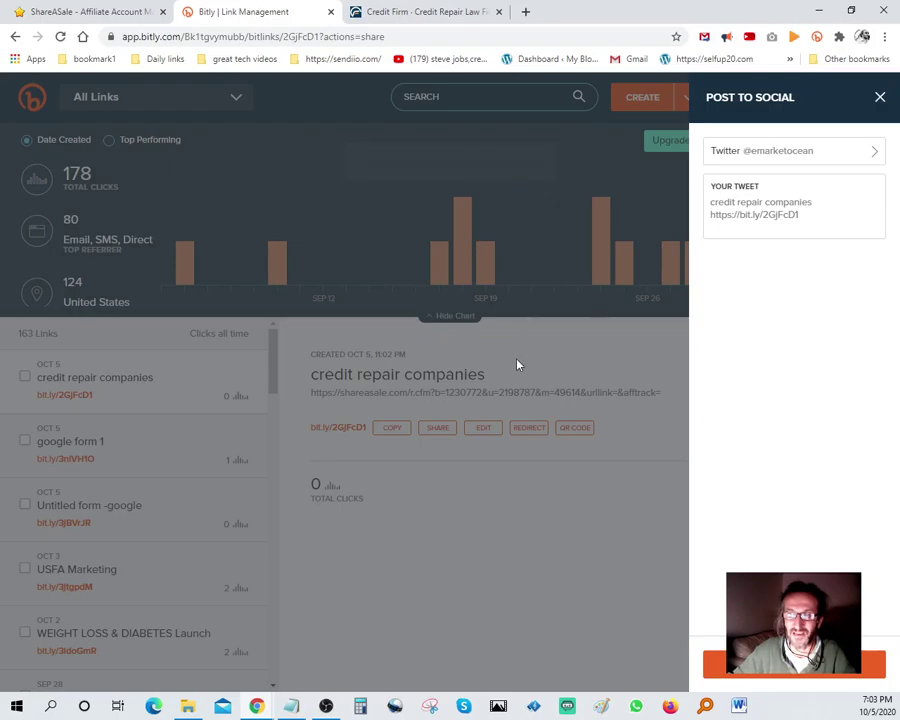
left_click(548, 530)
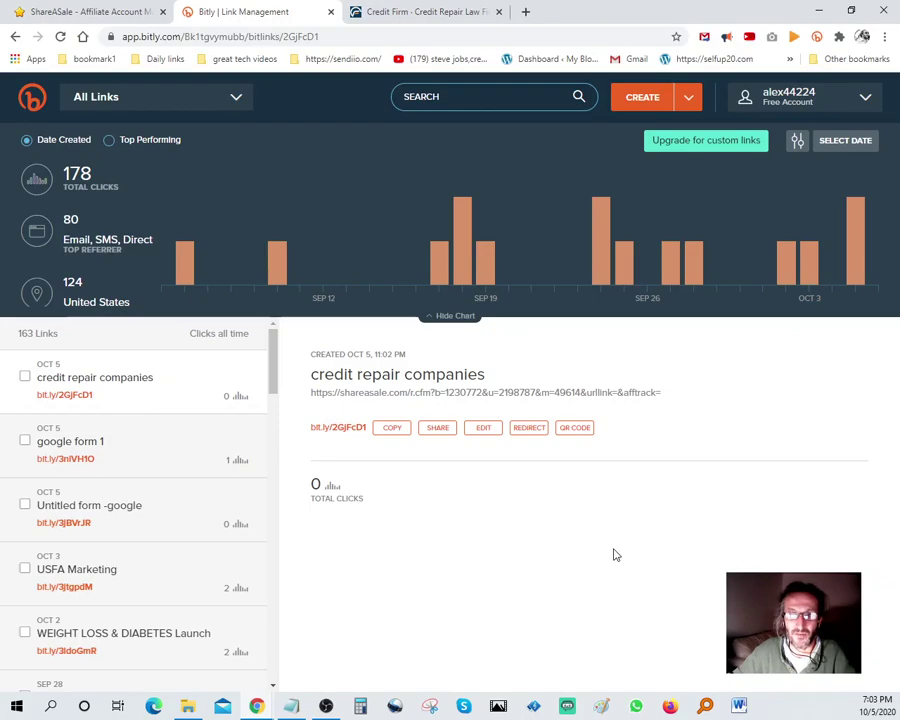
left_click(76, 11)
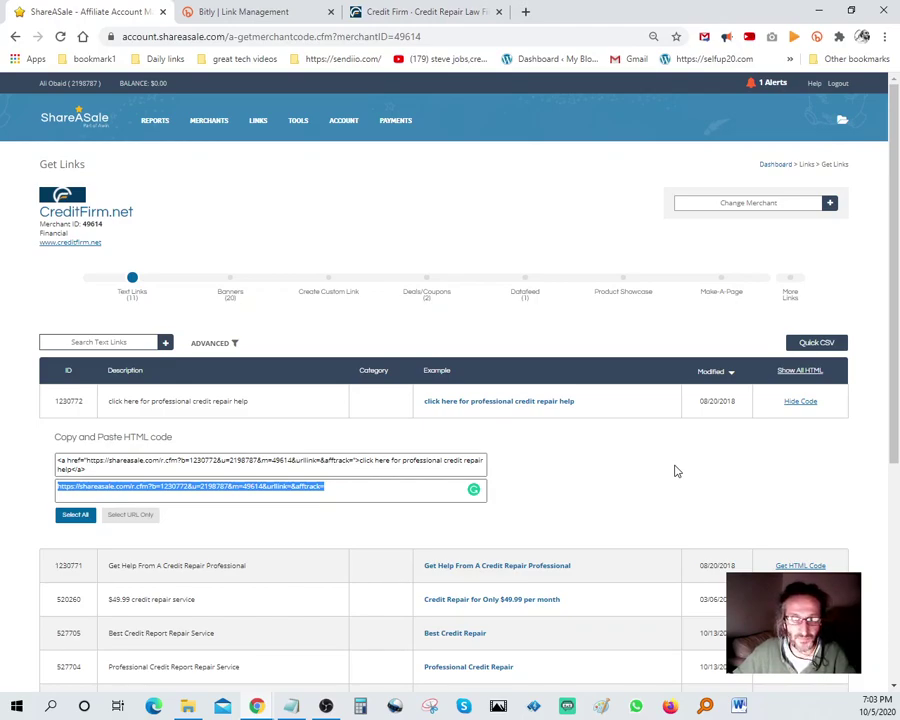
scroll(674, 470, "down", 2)
scroll(674, 468, "up", 2)
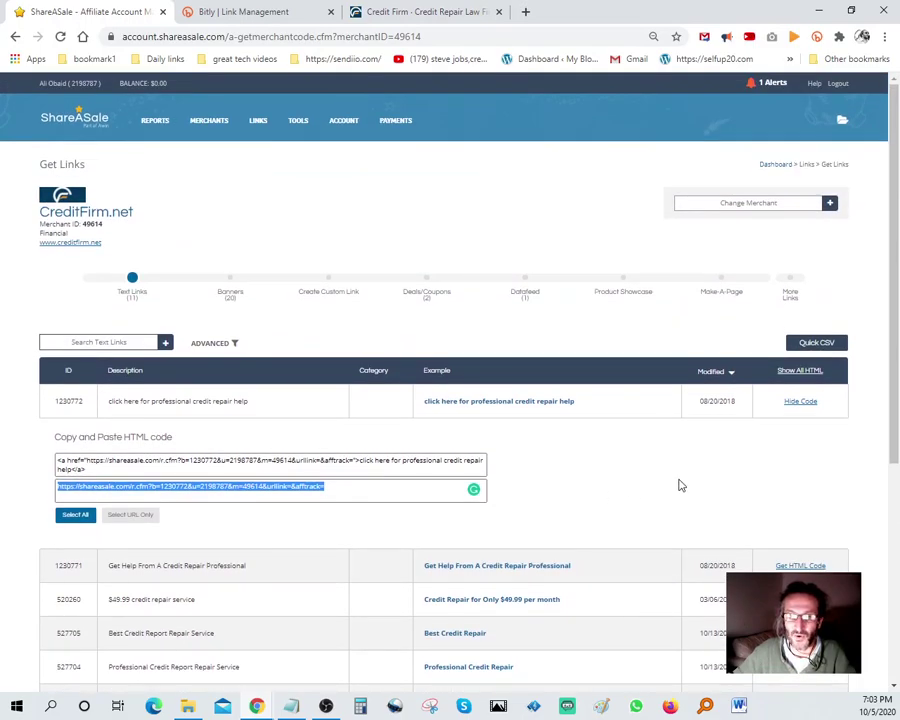
Step: Go to blogger.com in a new browser tab and start a new post on the "Make Money at Home" blog
left_click(525, 11)
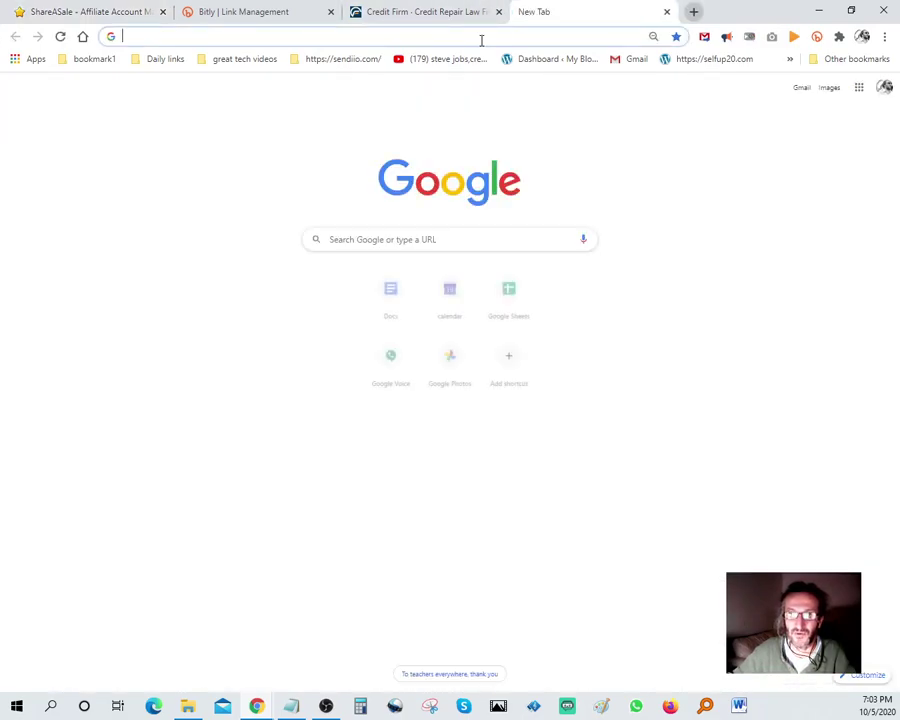
left_click(402, 31)
type("blogger.com")
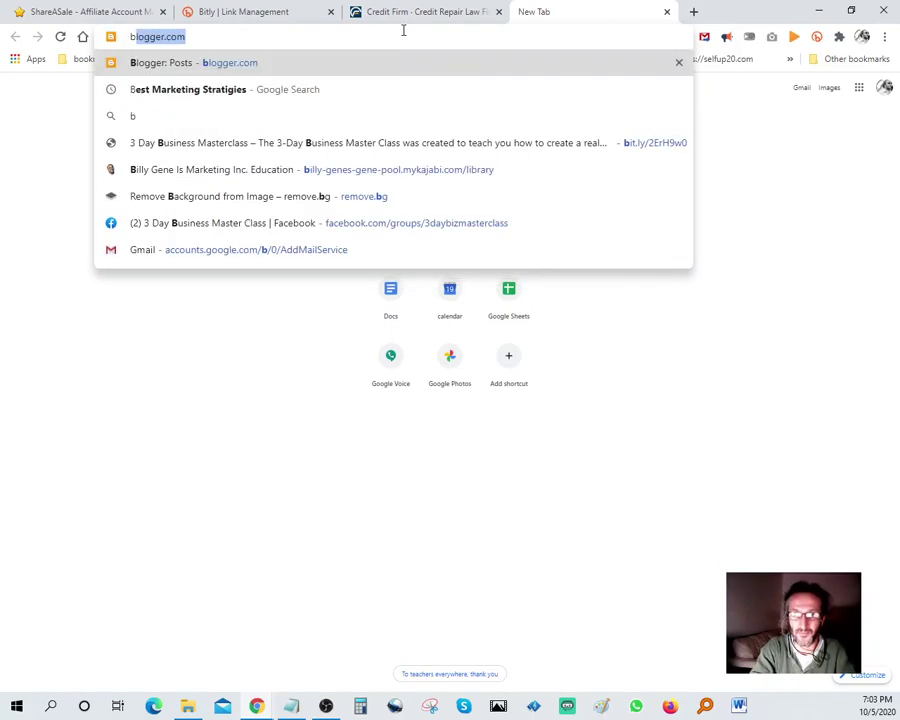
key("Return")
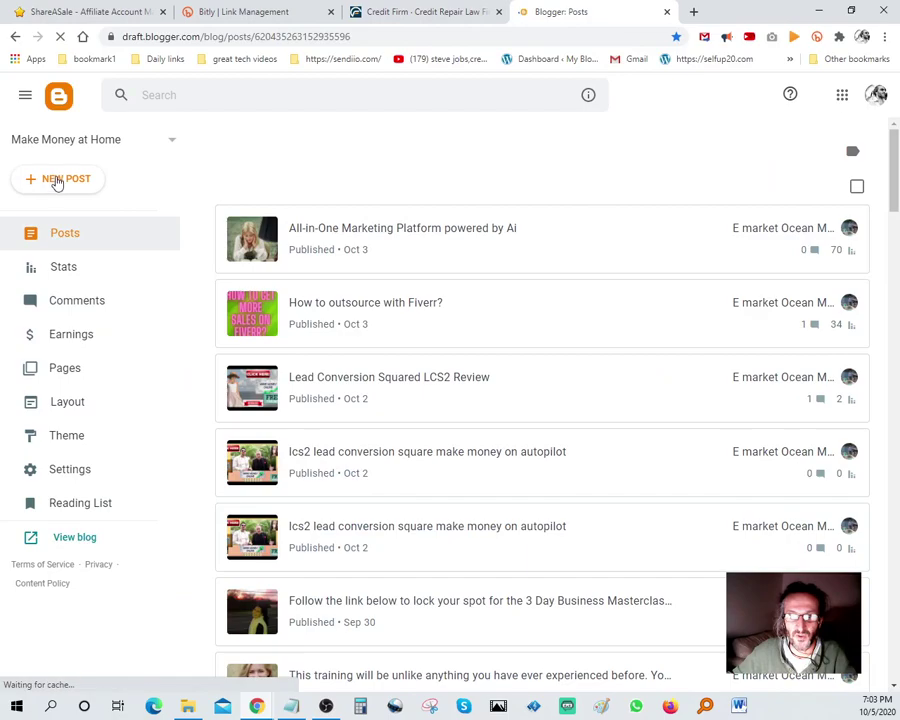
left_click(57, 180)
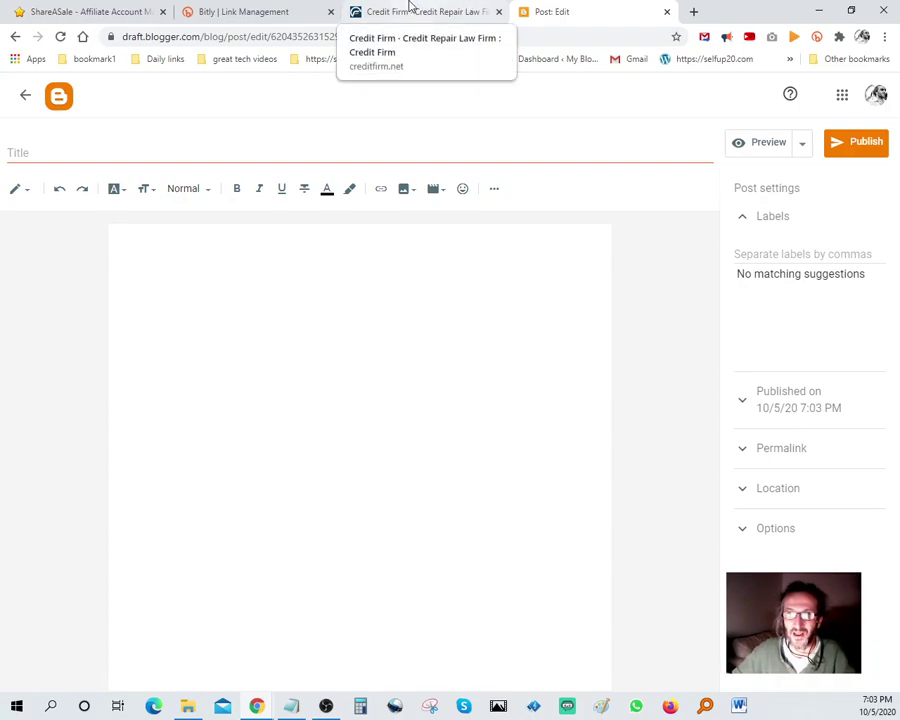
Step: Copy the "Credit Firm – Credit Repair Law Firm" heading and its paragraph from the creditfirm.net page
left_click(409, 6)
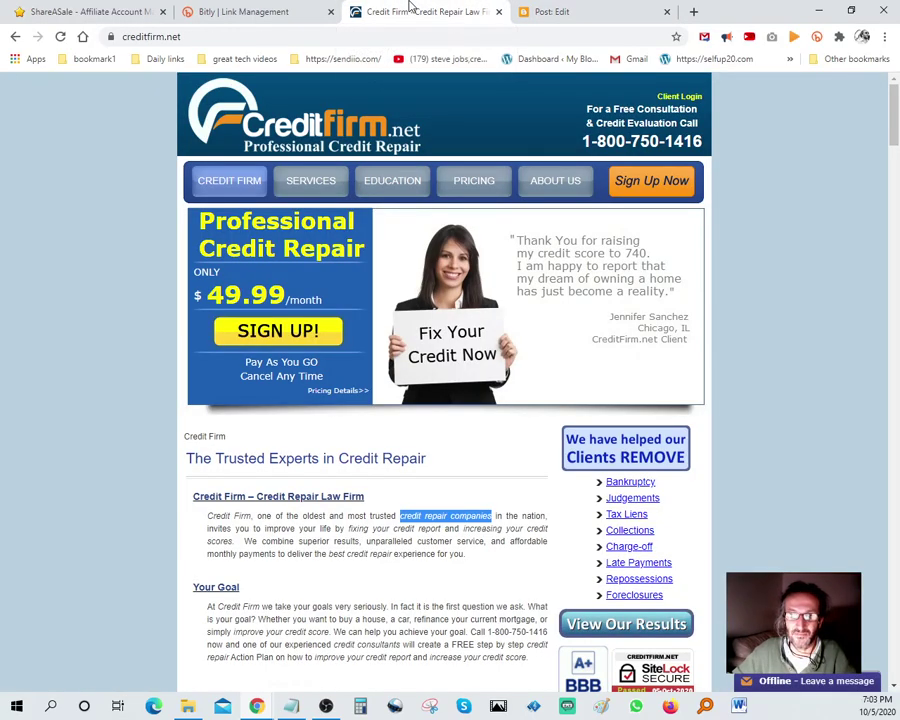
scroll(779, 387, "down", 5)
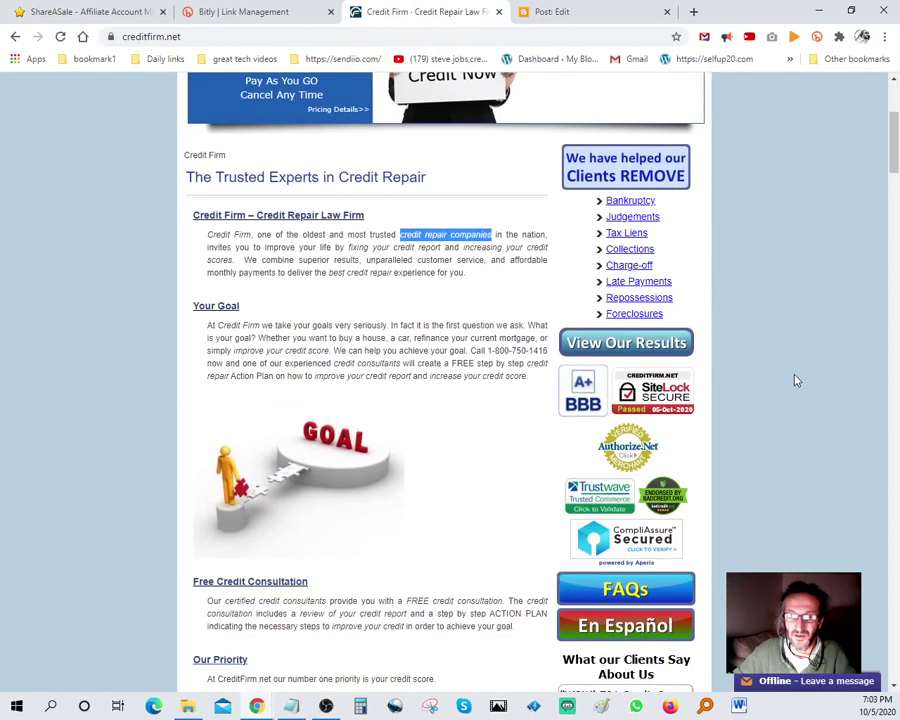
left_click(377, 287)
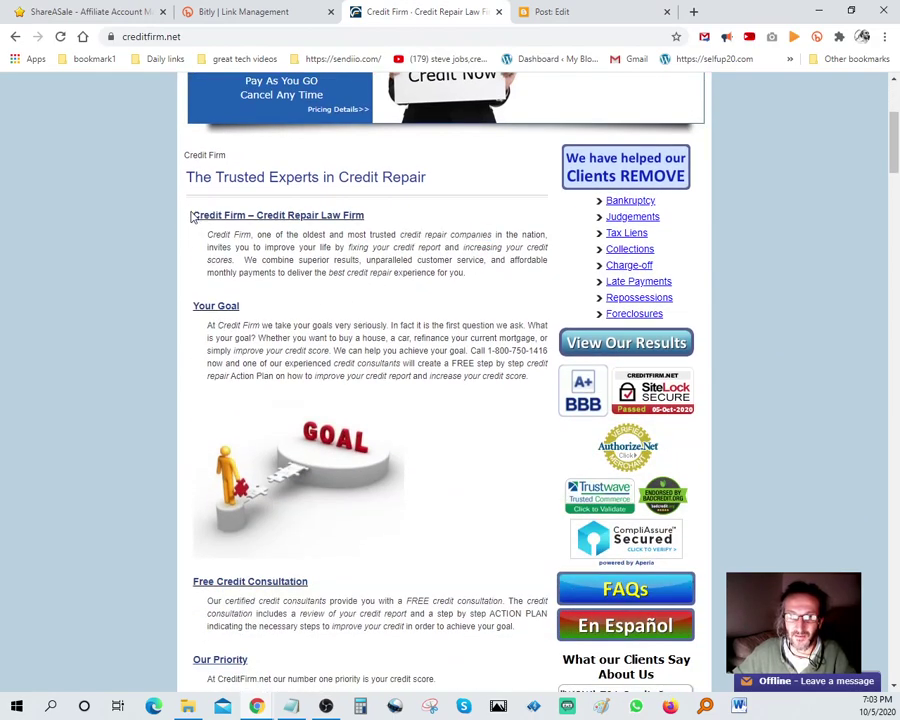
left_click_drag(195, 215, 472, 284)
right_click(428, 243)
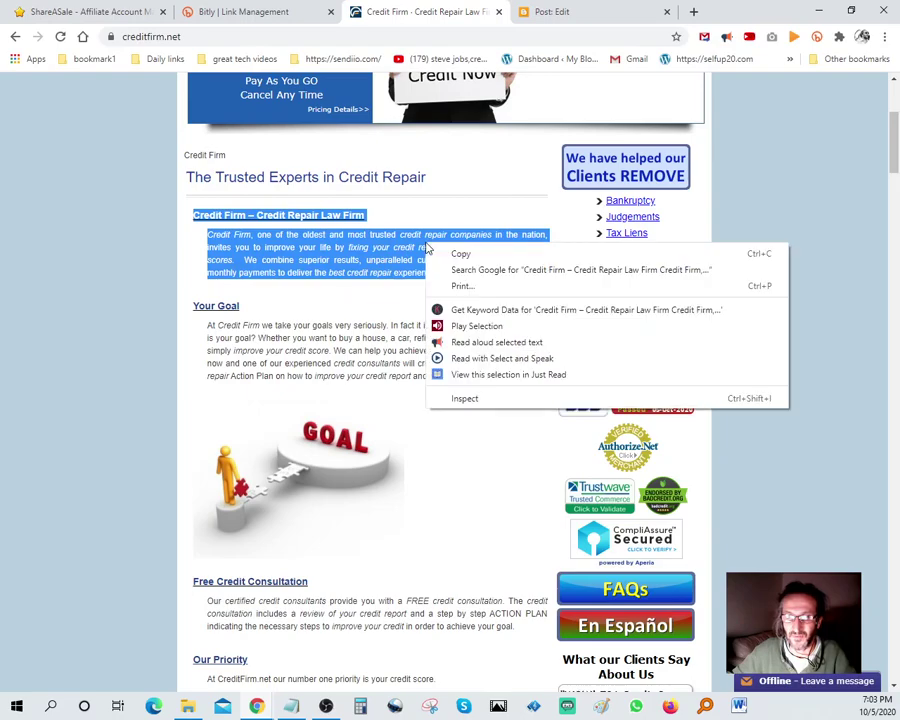
left_click(459, 256)
Step: Switch to Notepad, replace its text with the copied passage, add blank lines after it, and select and copy everything
key("alt+Tab")
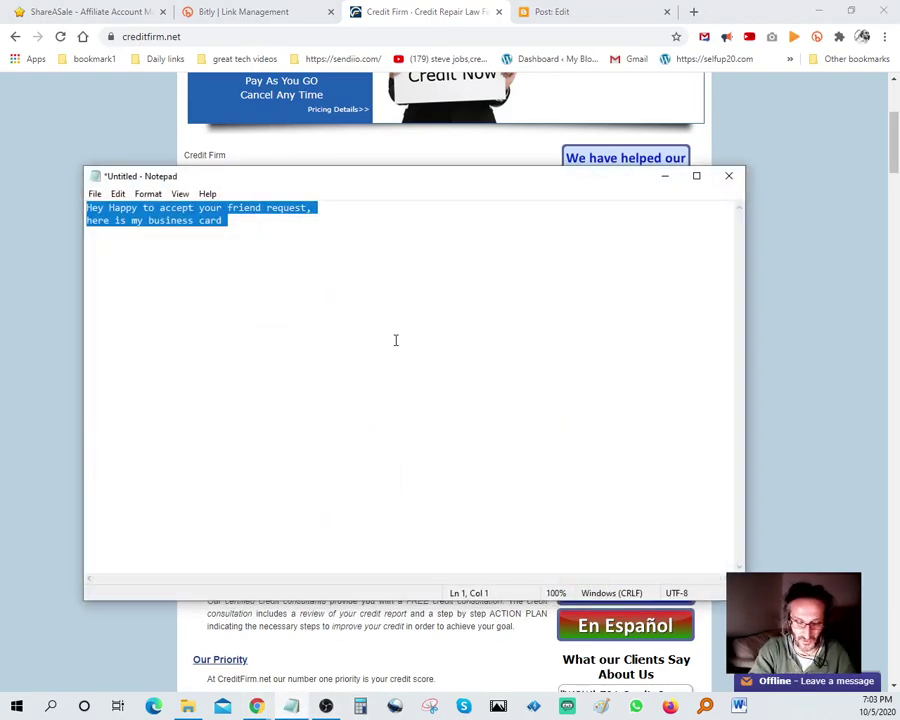
key("ctrl+v")
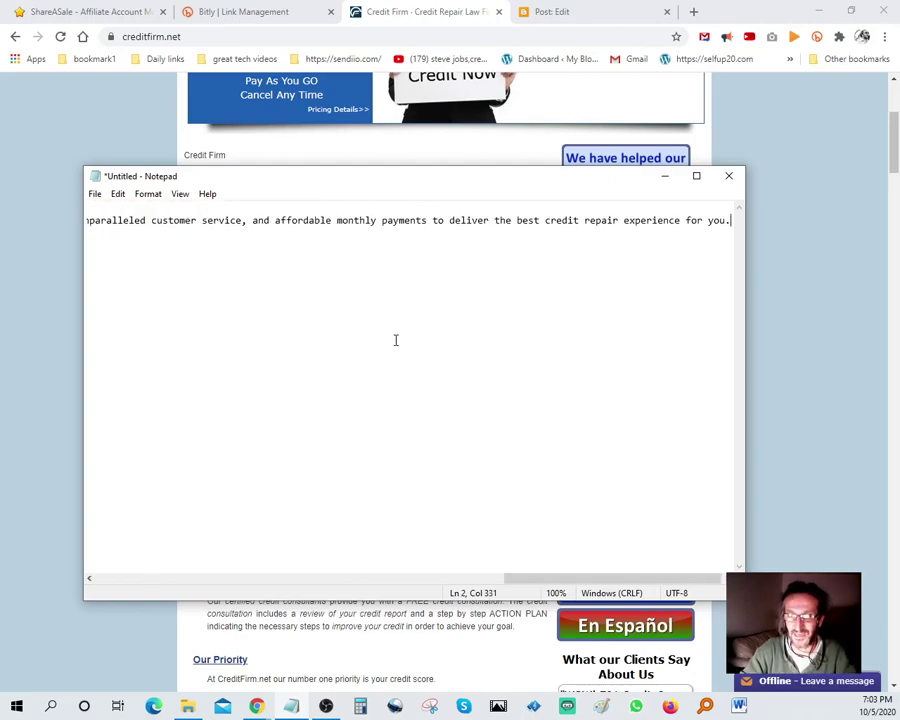
key("Return")
key("Return")
key("Return")
key("ctrl+a")
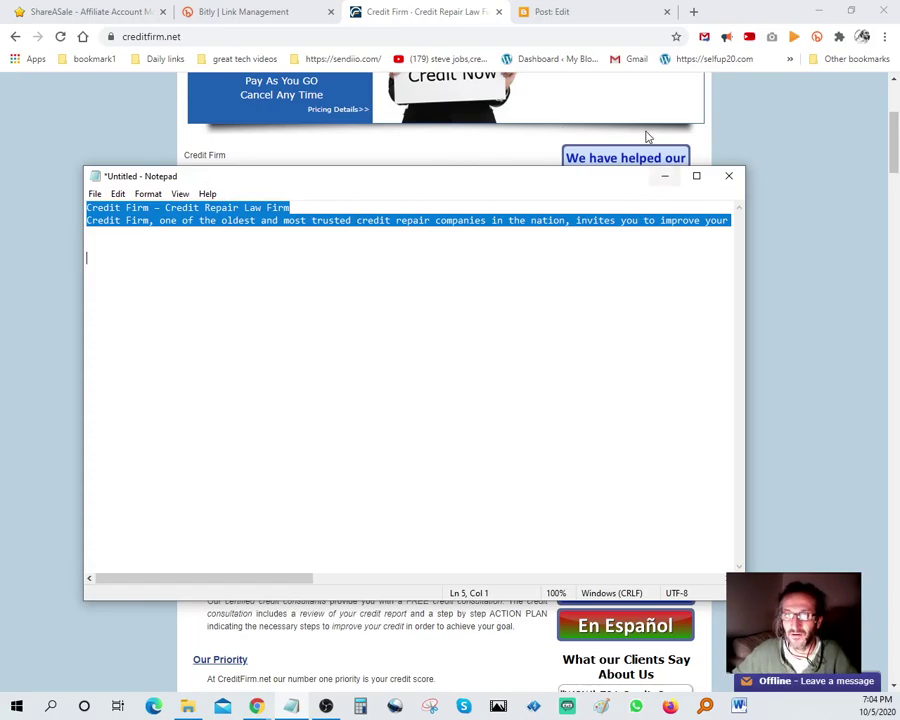
Step: Paste the plain Credit Firm text into the body of the new Blogger post
left_click(570, 11)
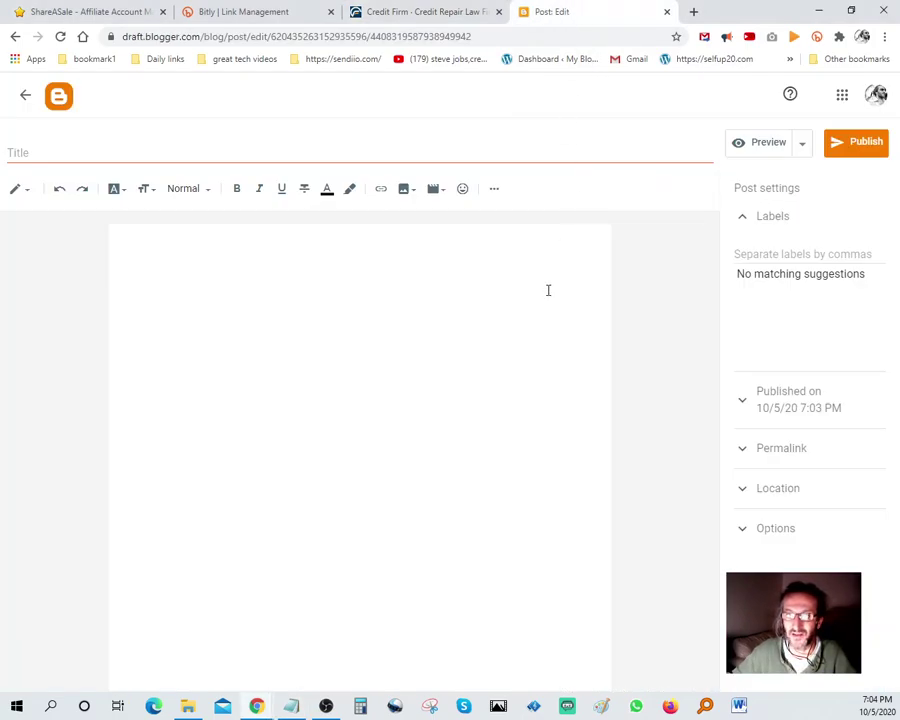
left_click(320, 262)
right_click(309, 255)
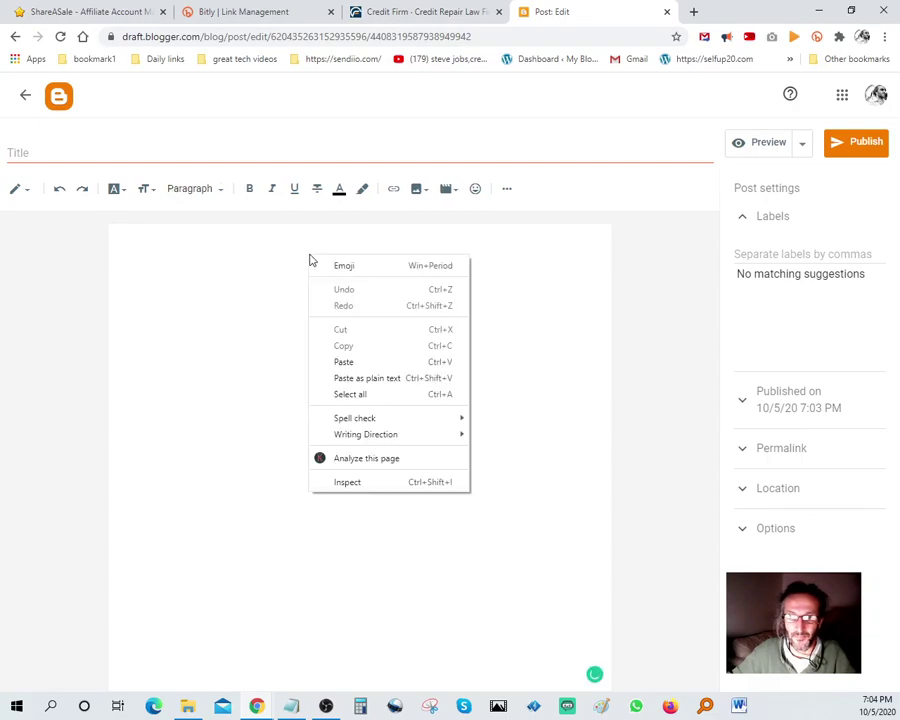
left_click(357, 361)
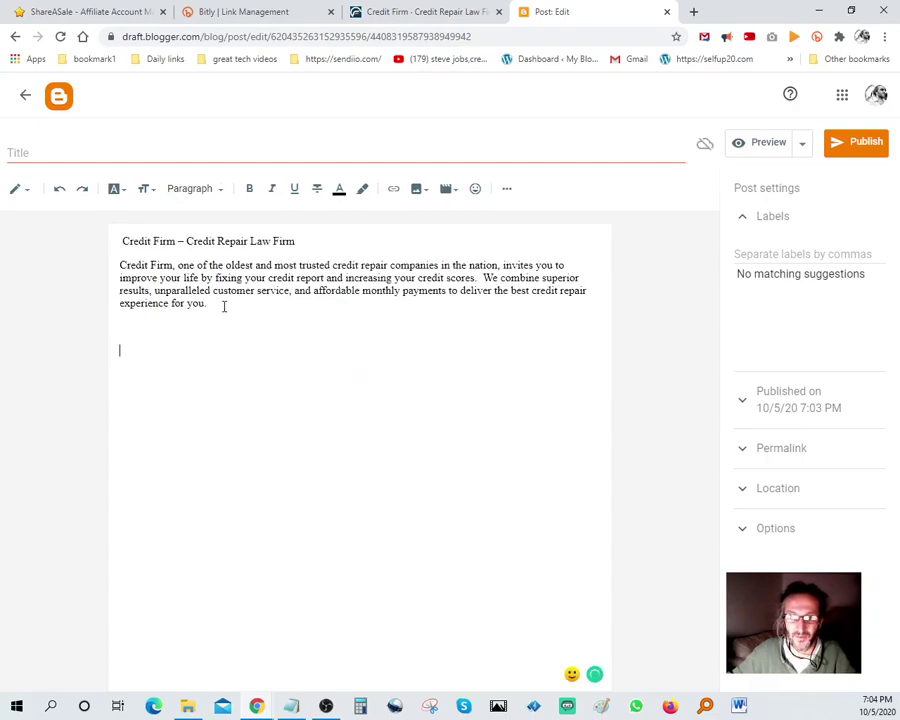
Step: Center-align the Credit Firm heading and paragraph in the post body
left_click_drag(224, 306, 92, 233)
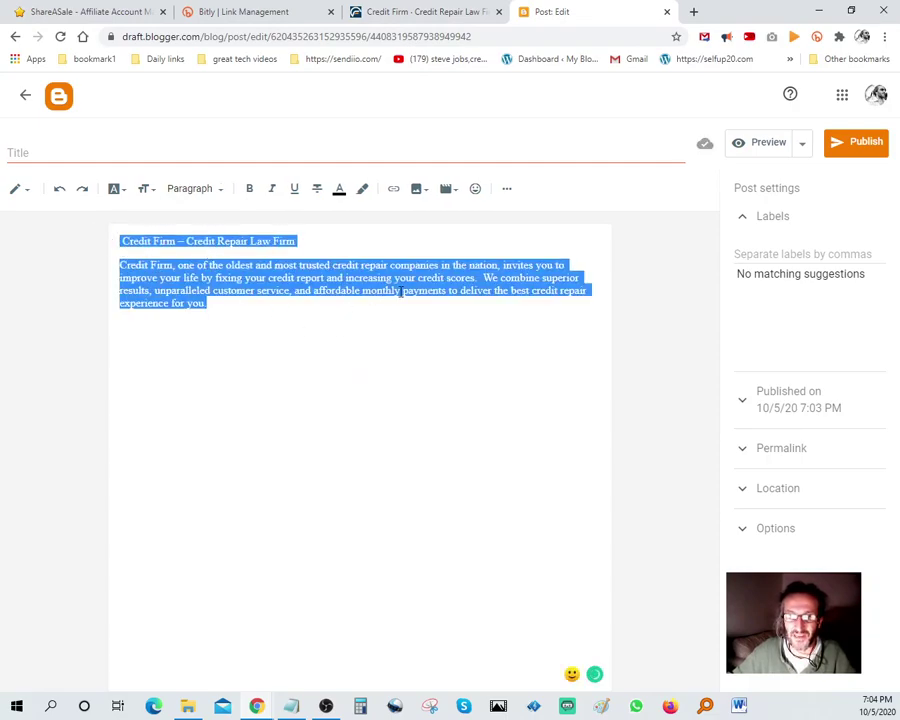
left_click(507, 189)
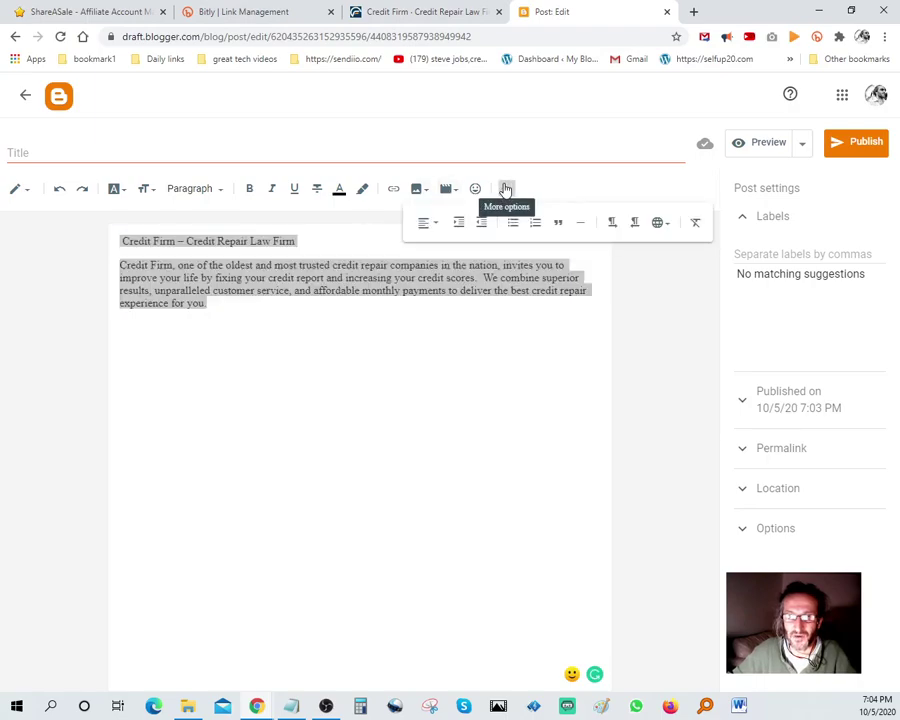
left_click(443, 224)
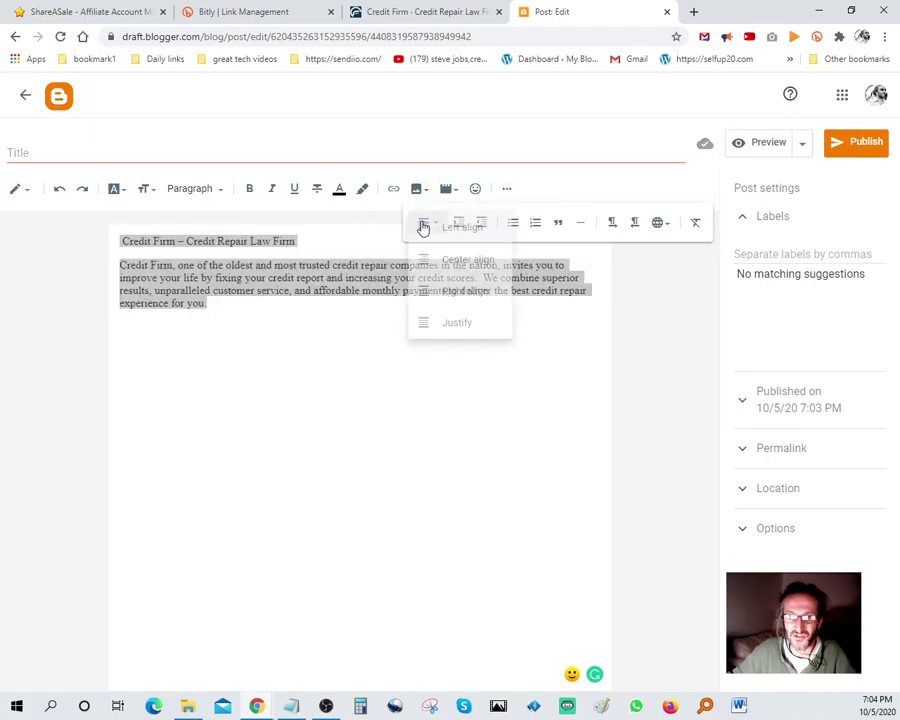
left_click(472, 261)
left_click(454, 360)
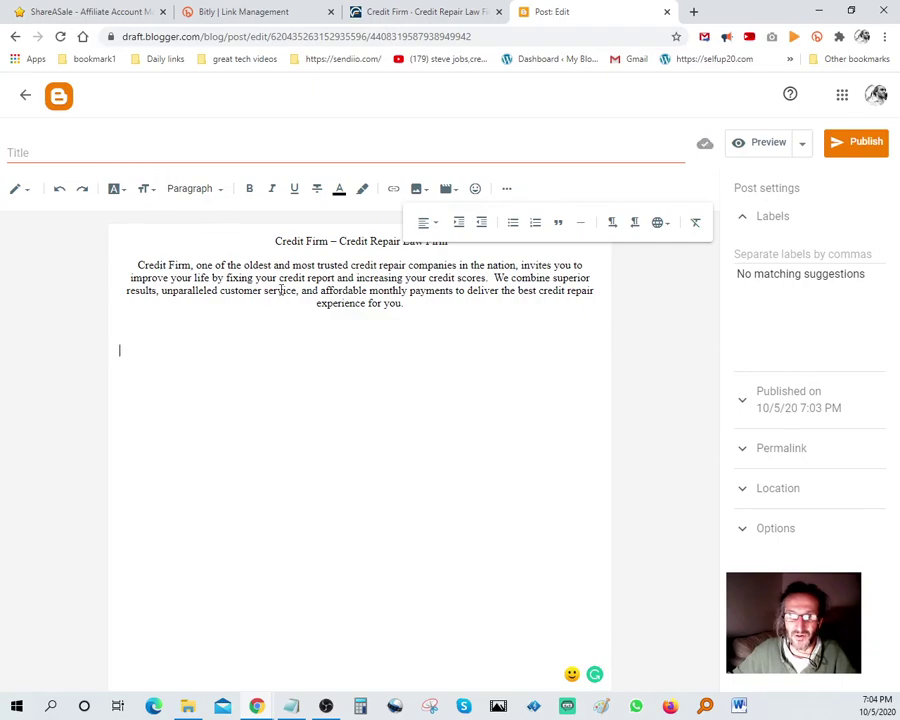
left_click(505, 188)
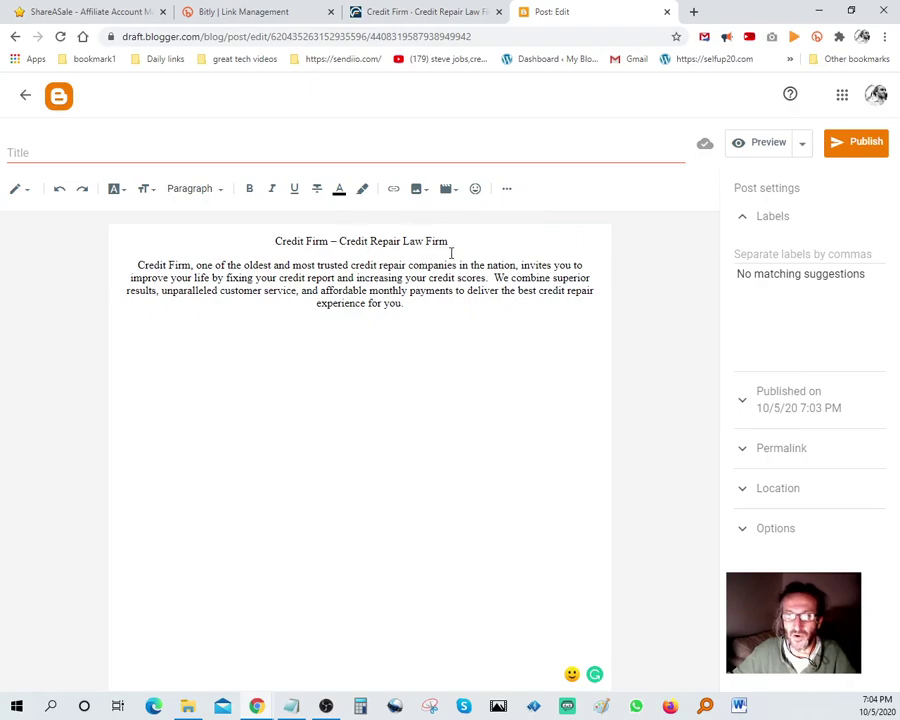
Step: Copy the "Professional Credit Repair" banner text from the creditfirm.net page and paste it as the Blogger post's title
left_click(407, 8)
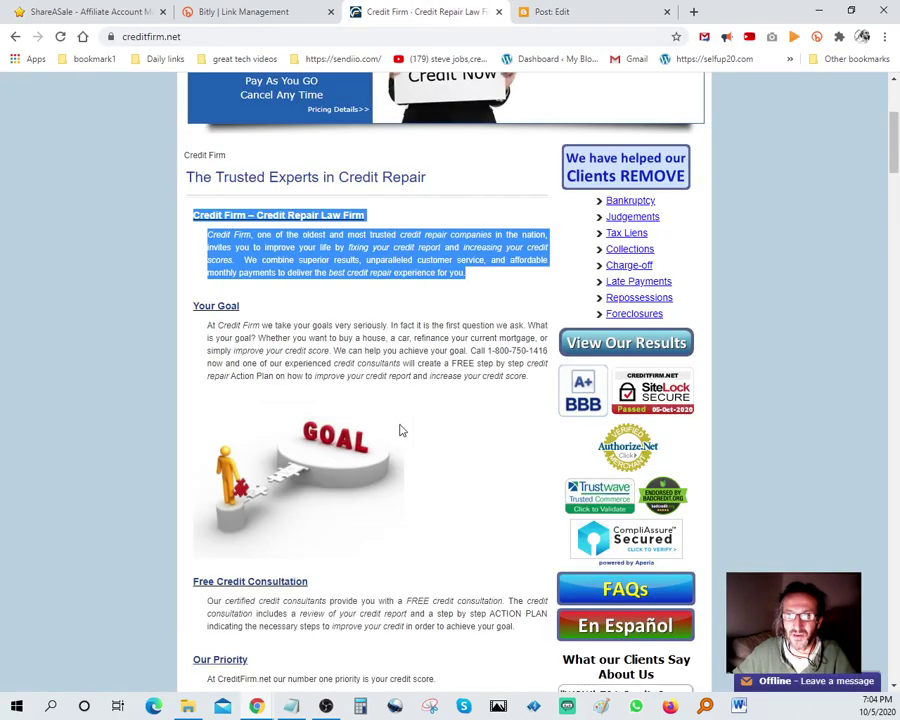
scroll(428, 423, "up", 3)
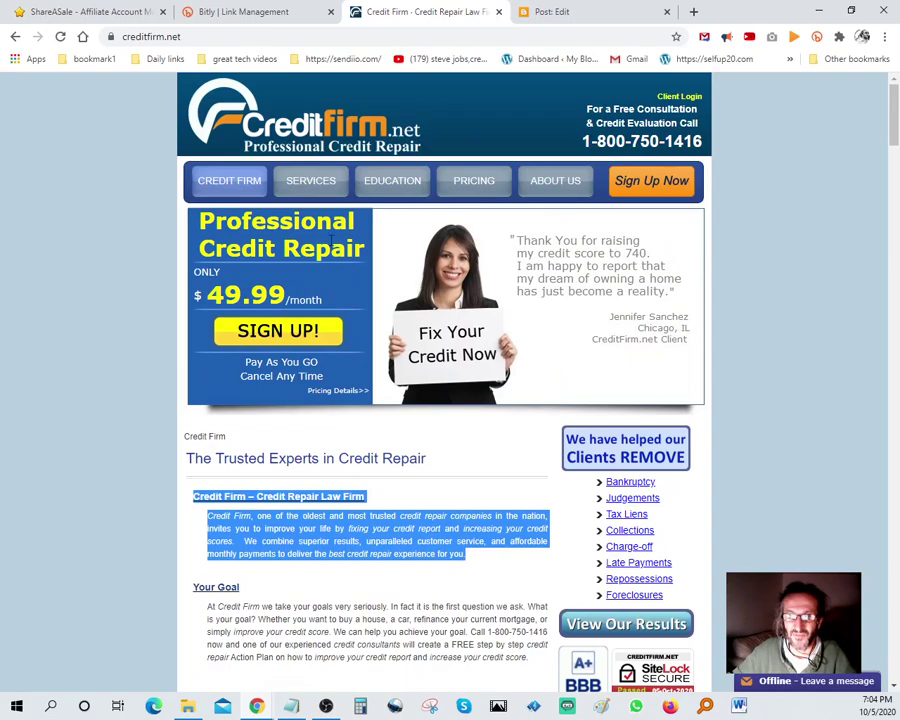
left_click(197, 224)
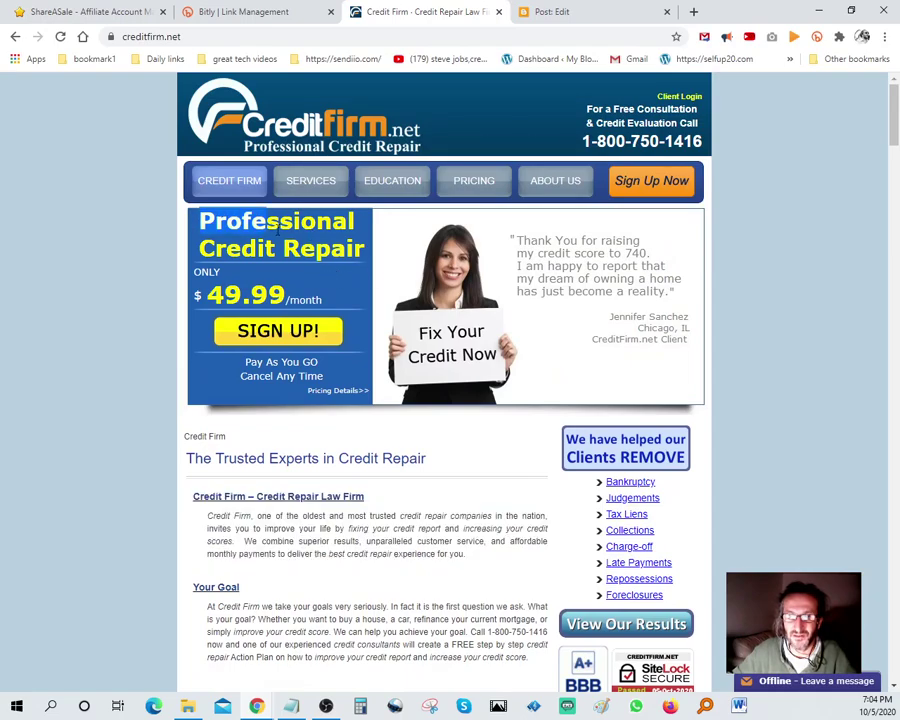
right_click(323, 232)
left_click(345, 170)
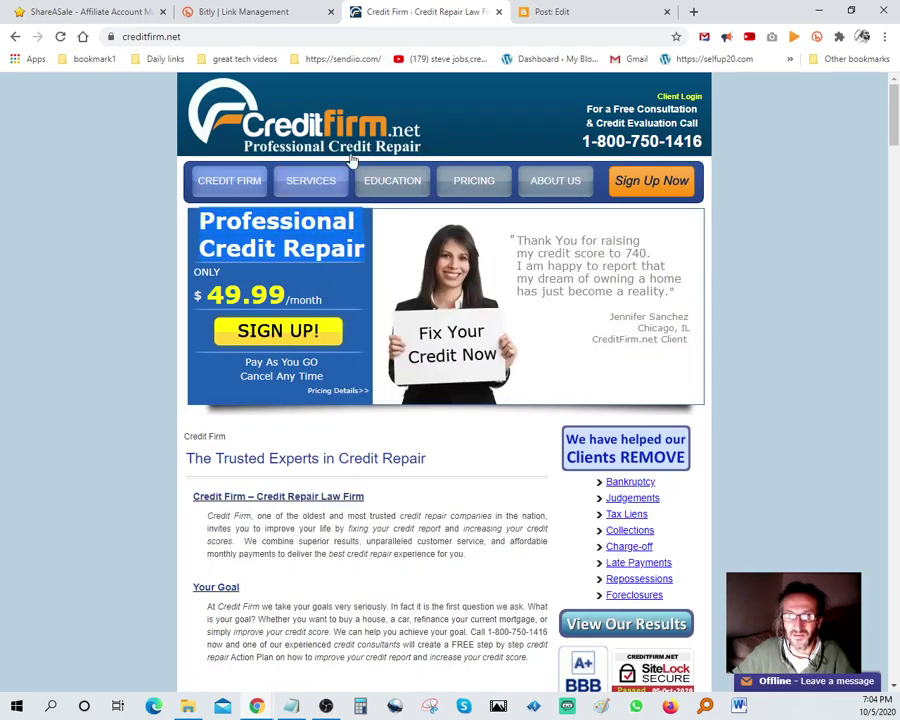
left_click(540, 11)
right_click(81, 148)
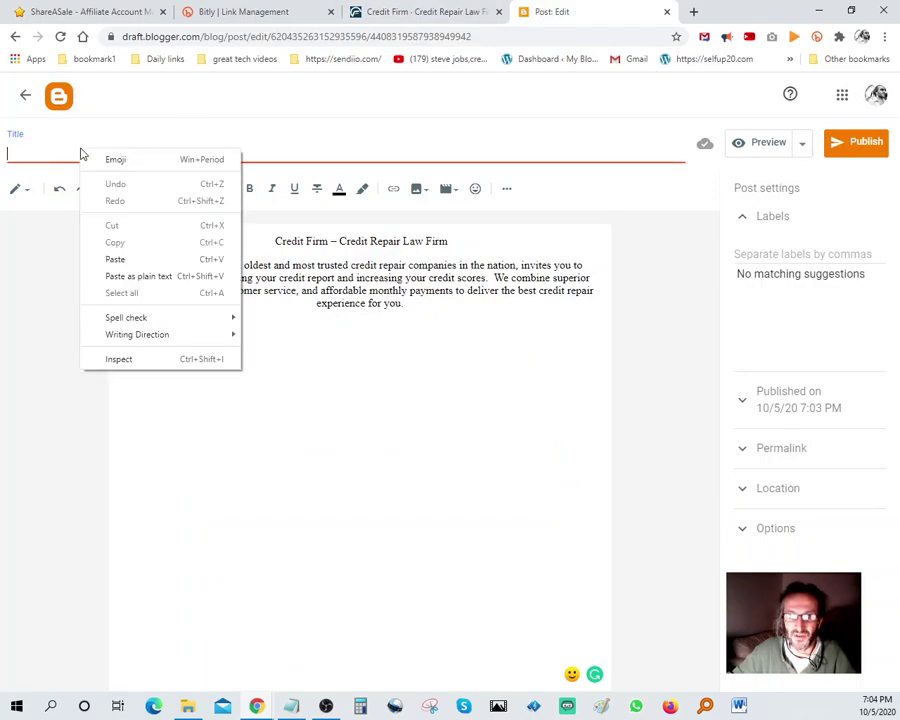
left_click(140, 260)
left_click(478, 362)
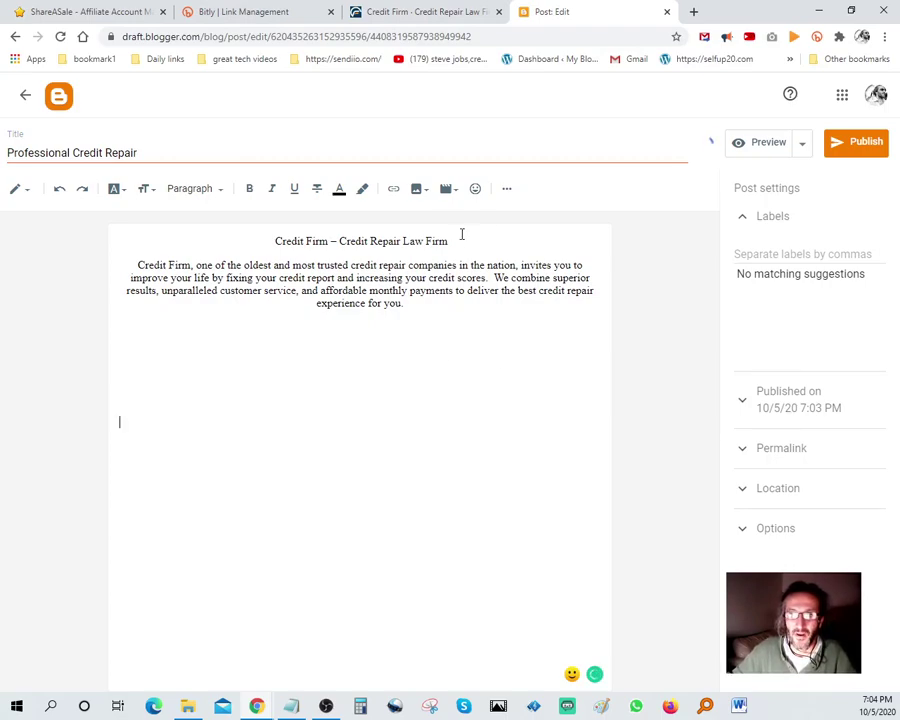
Step: Capture the creditfirm.net banner image of the woman holding the "Fix Your Credit Now" sign with Snipping Tool
left_click(507, 192)
left_click(245, 11)
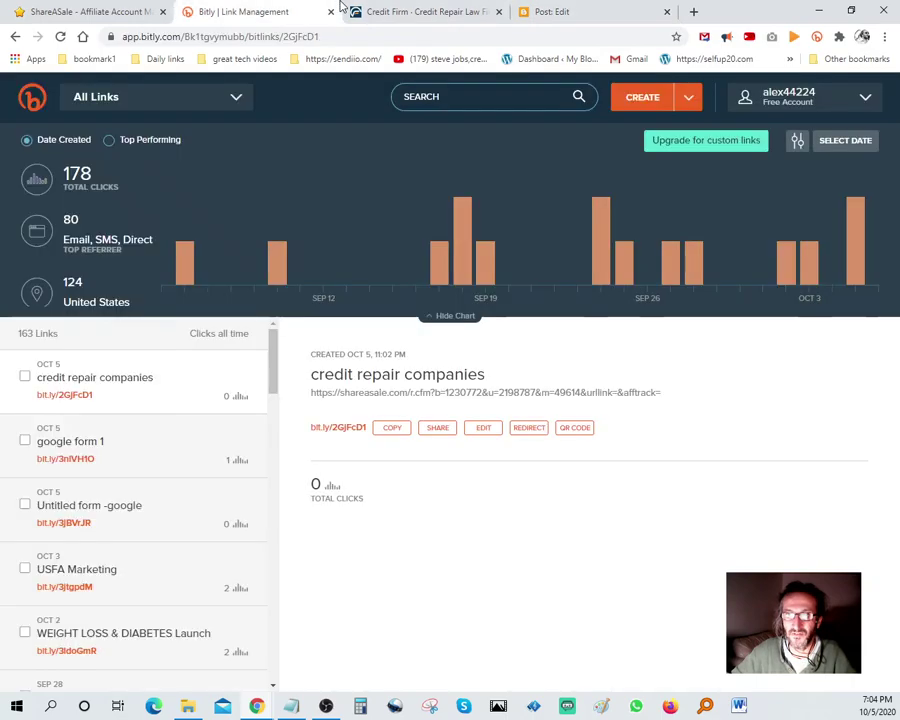
left_click(408, 8)
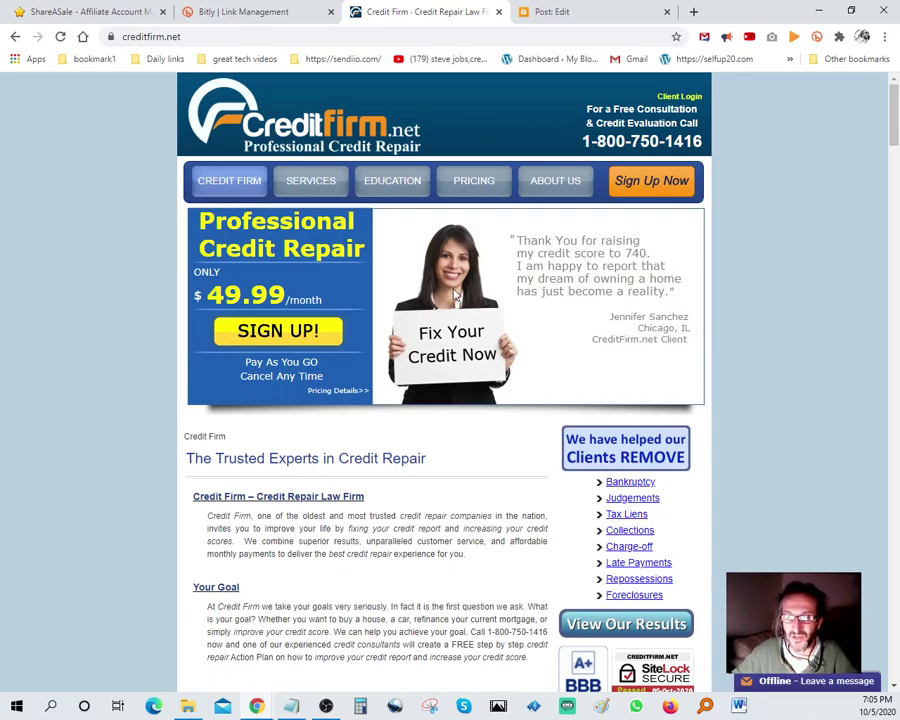
left_click(429, 705)
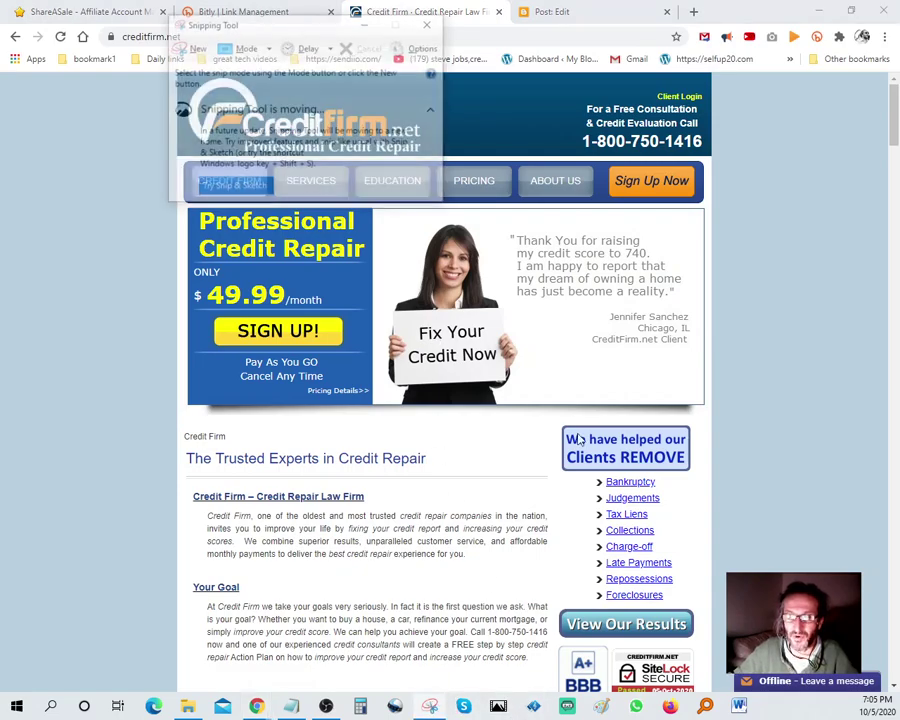
left_click(186, 47)
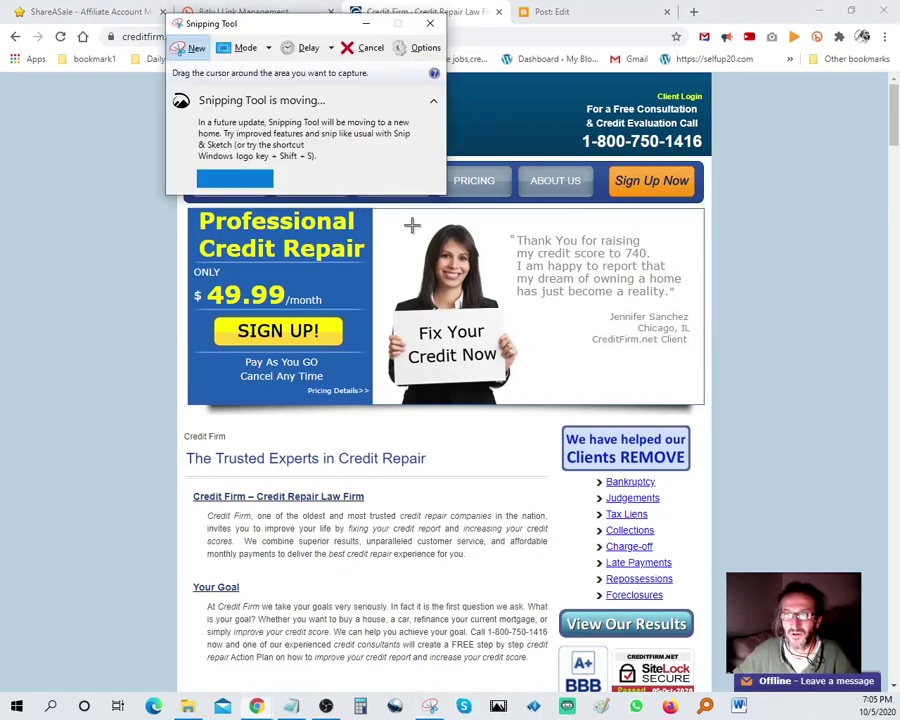
left_click_drag(376, 209, 510, 404)
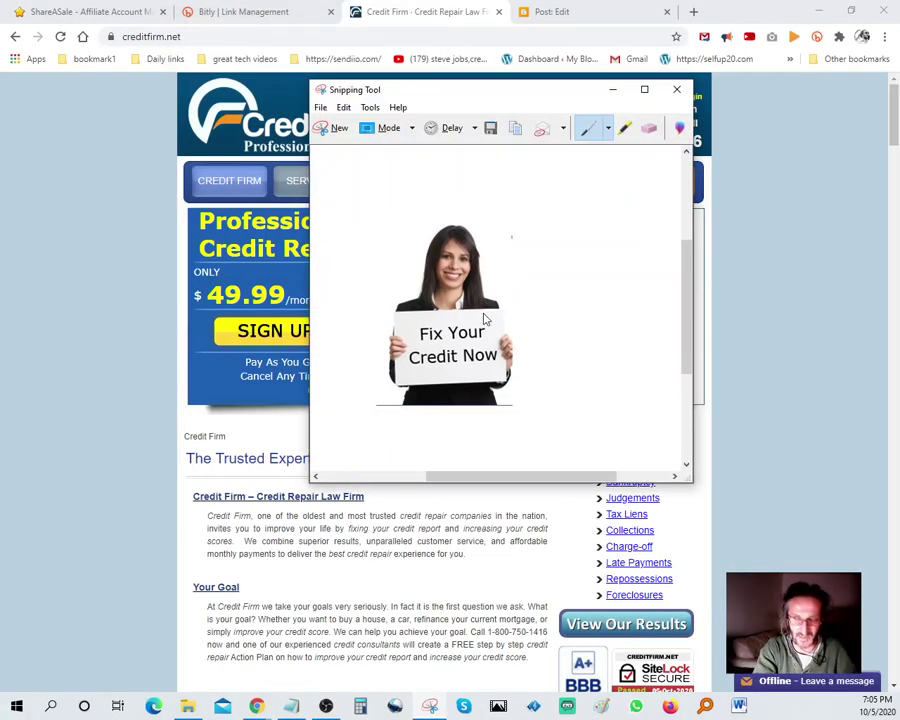
Step: Save the snip as the PNG file "credti repair 1" in the Pictures folder and close Snipping Tool
key("ctrl+s")
type("c")
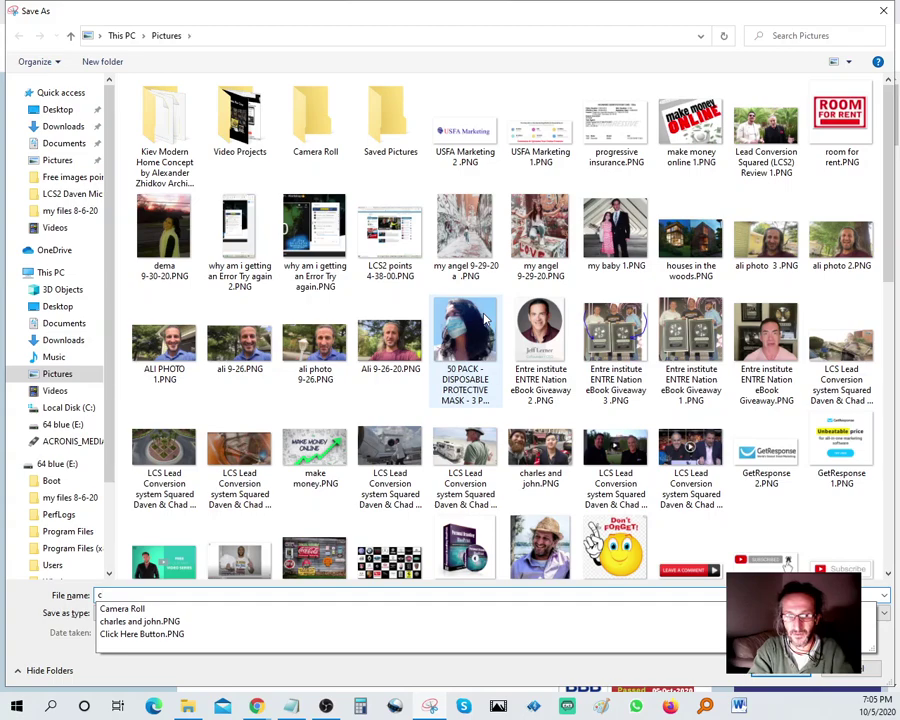
type("re")
key("BackSpace")
type("d")
key("BackSpace")
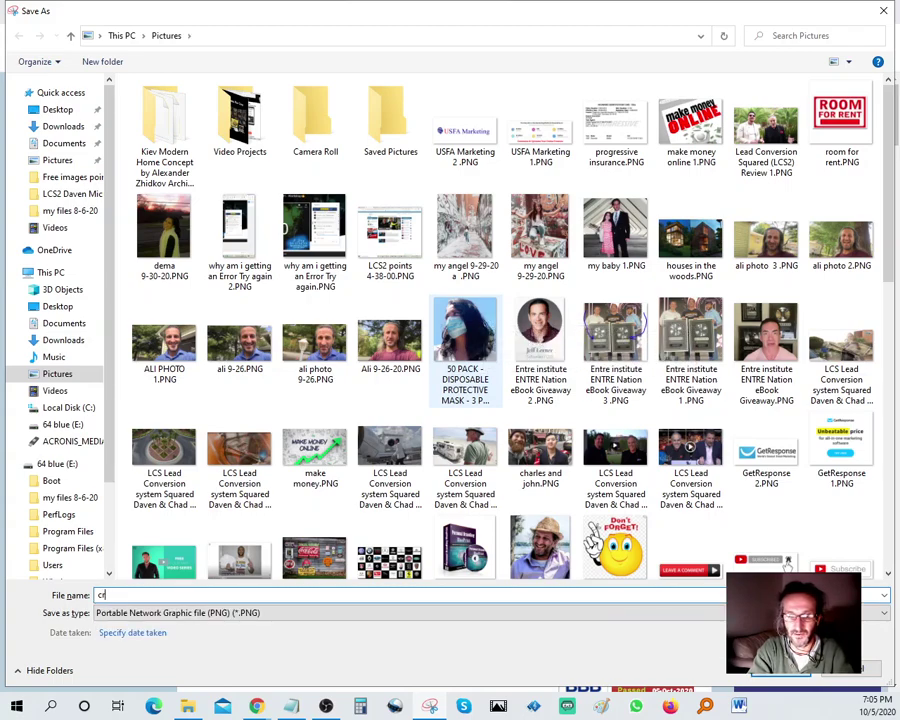
type("edti")
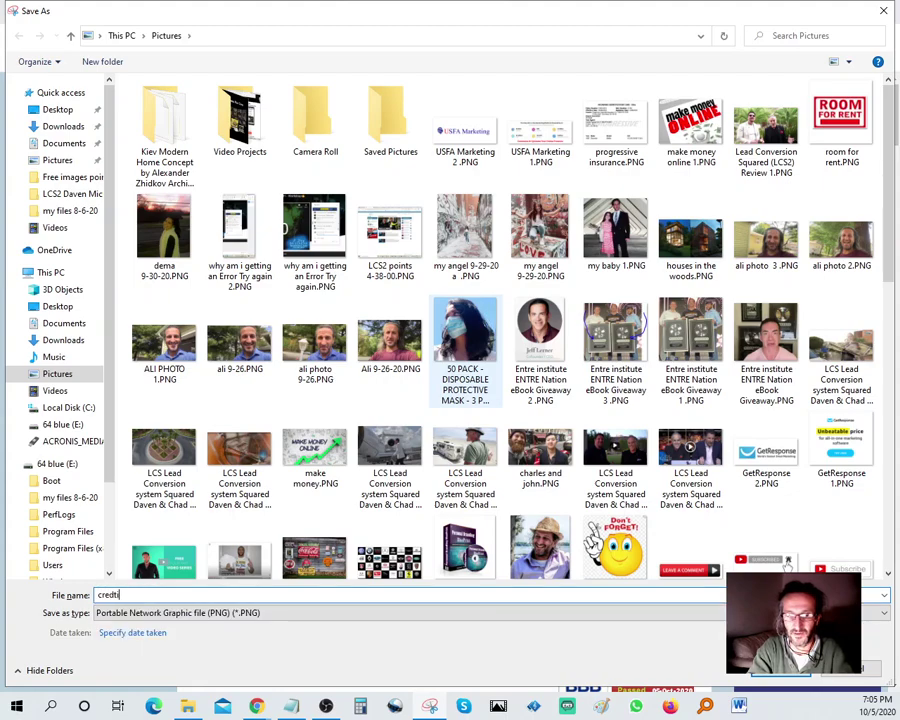
type(" r")
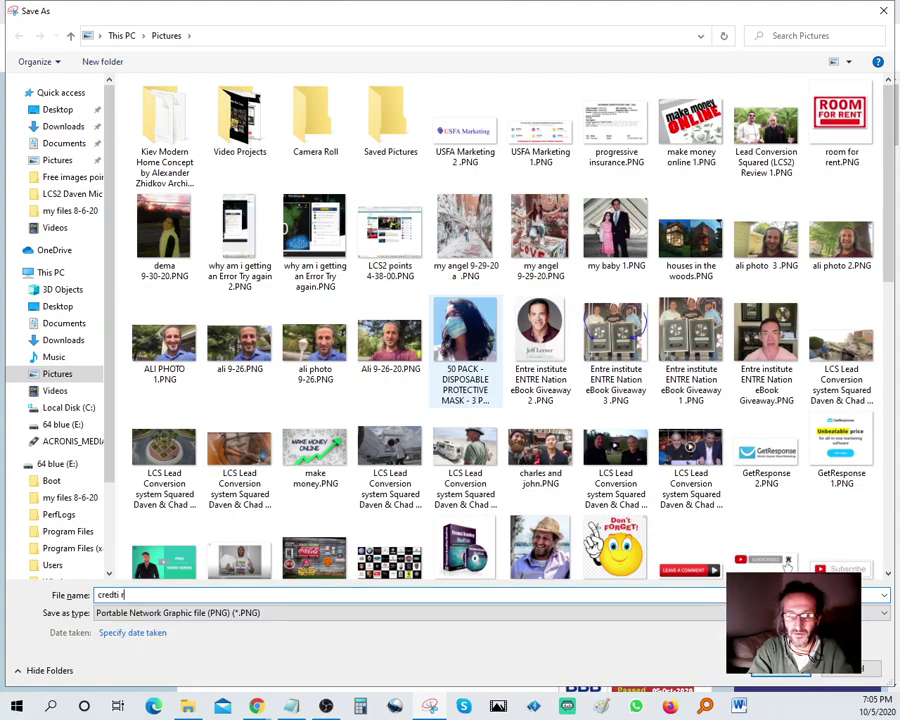
type("epair 1")
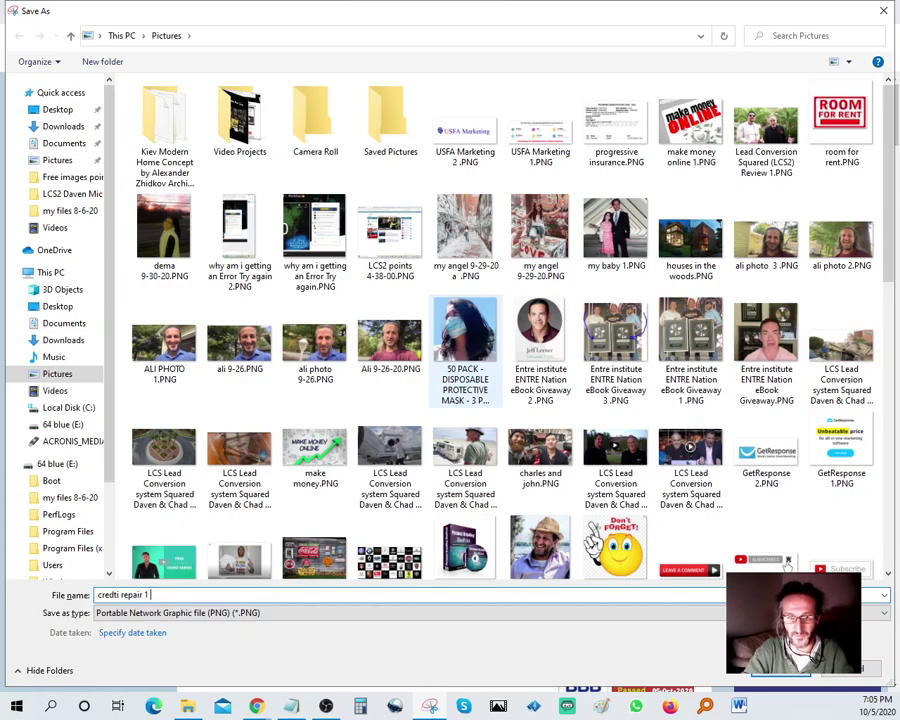
key("Return")
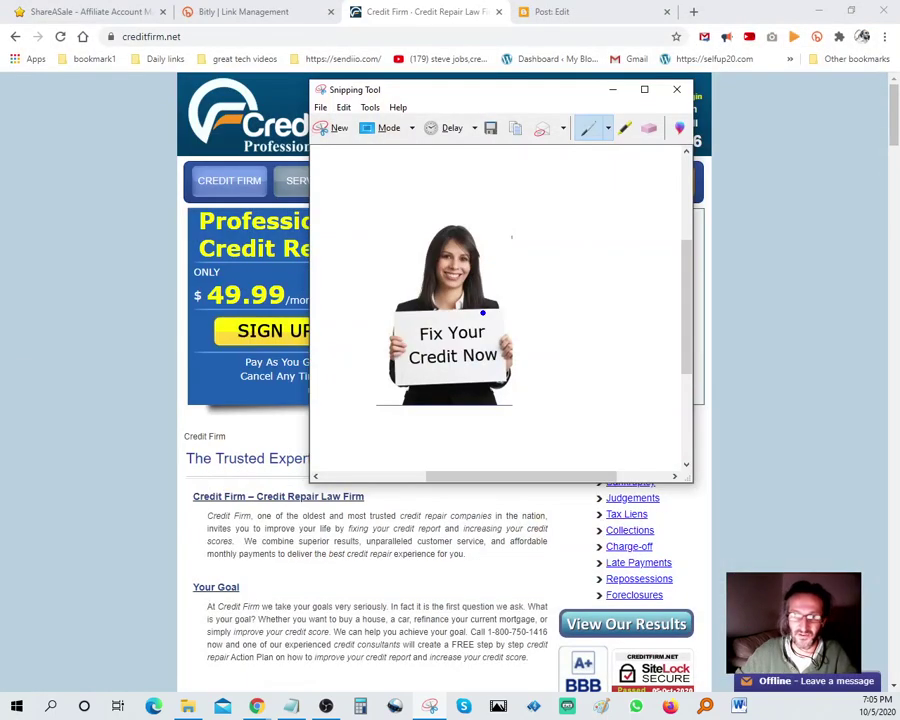
left_click(677, 90)
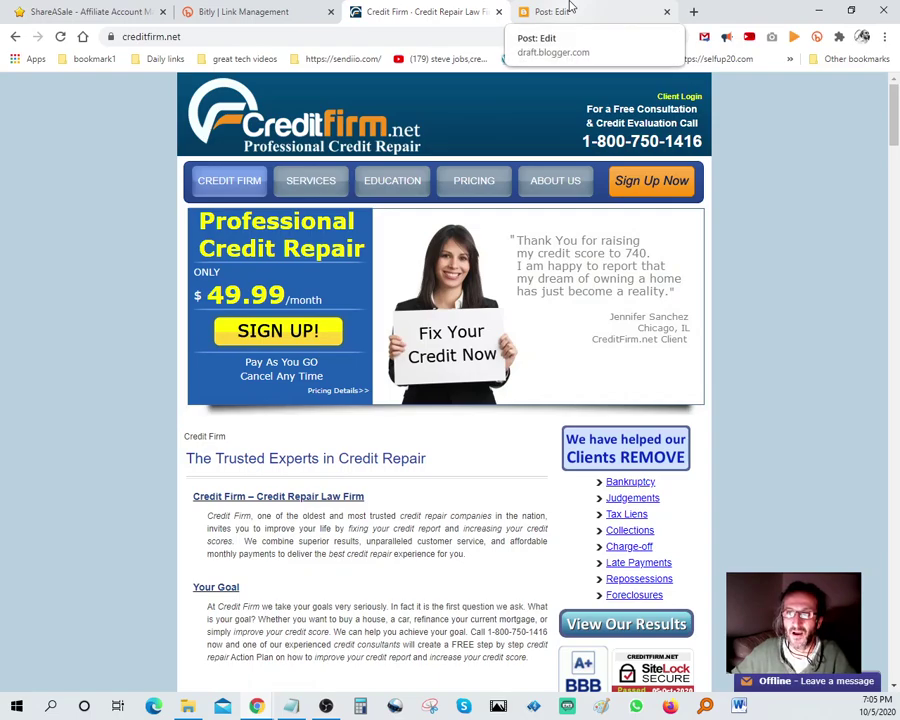
Step: Upload "credti repair 1.PNG" from the computer's Pictures folder and insert it below the paragraph in the Blogger post
left_click(571, 9)
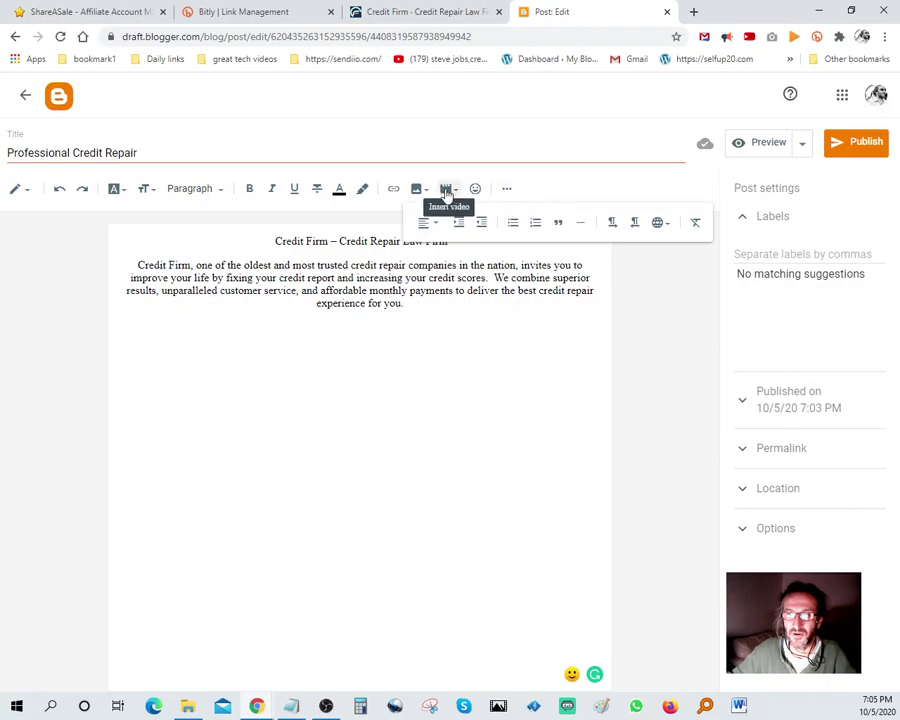
left_click(447, 190)
left_click(417, 192)
left_click(419, 192)
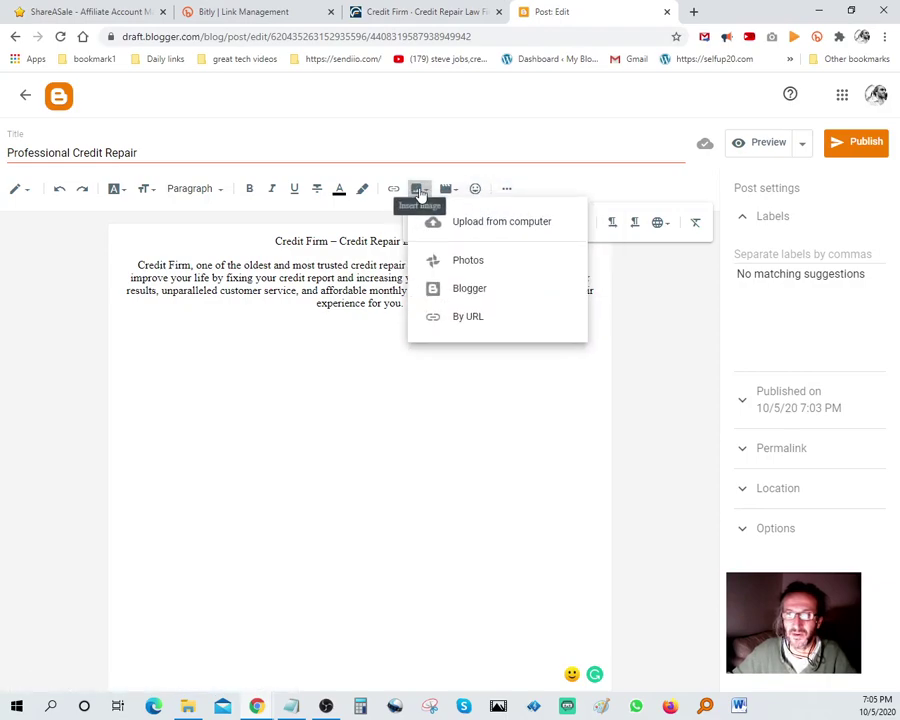
left_click(478, 225)
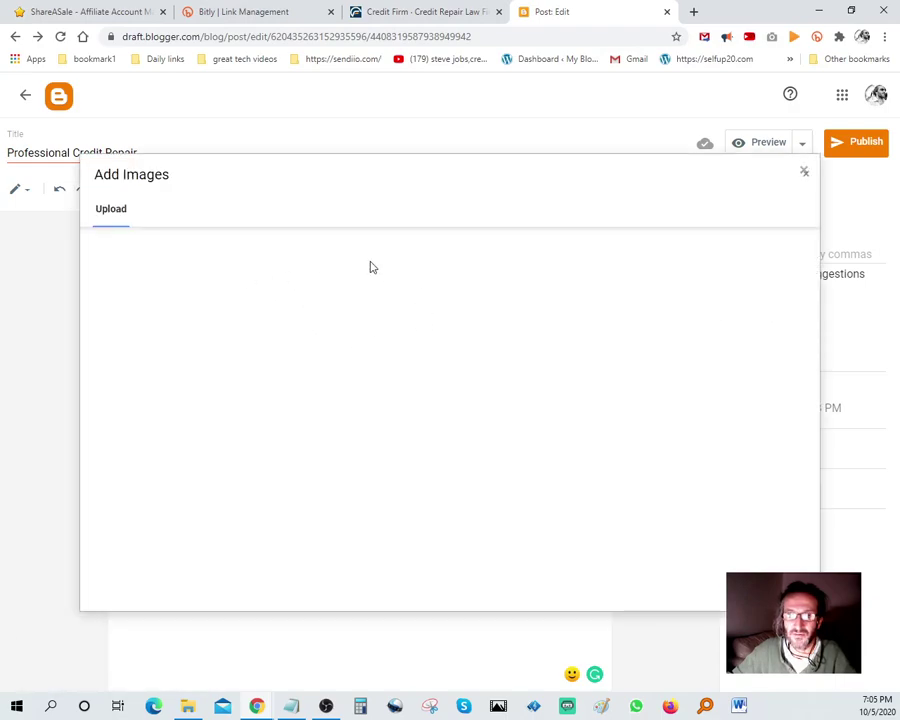
left_click(130, 249)
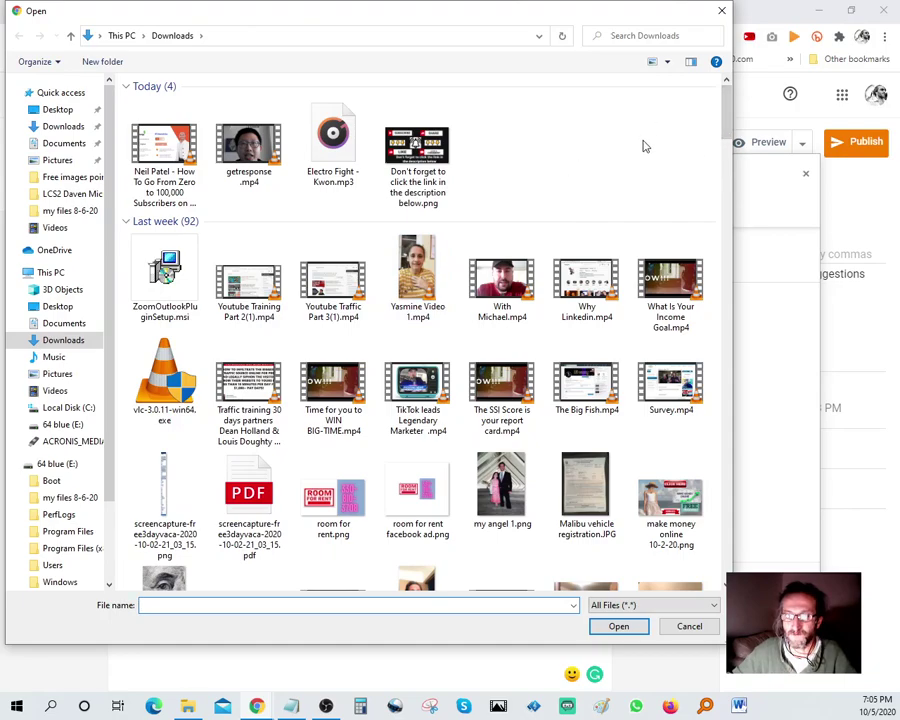
left_click(50, 275)
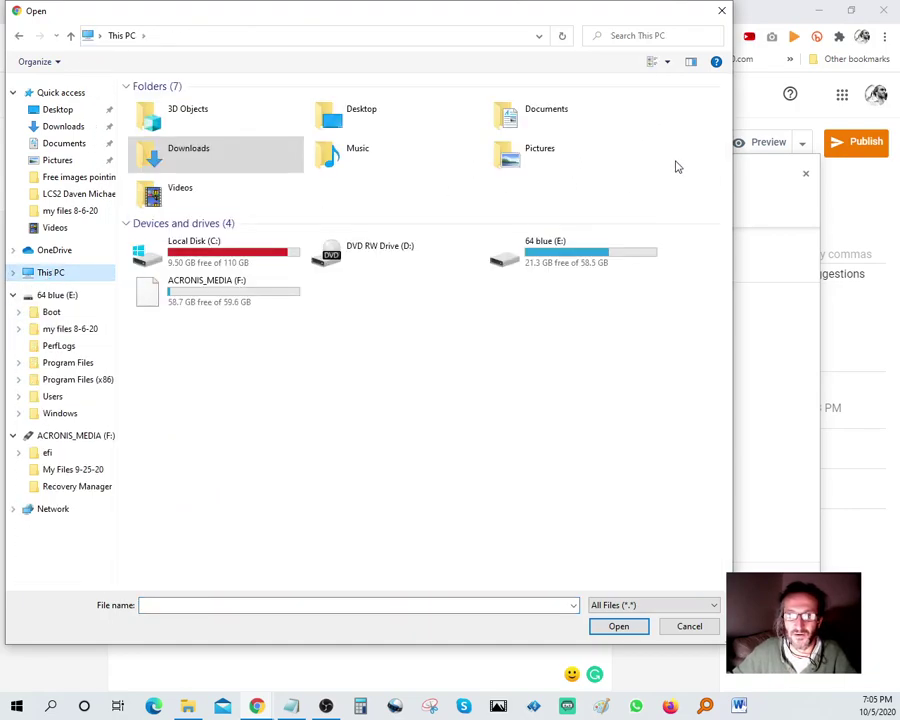
double_click(195, 152)
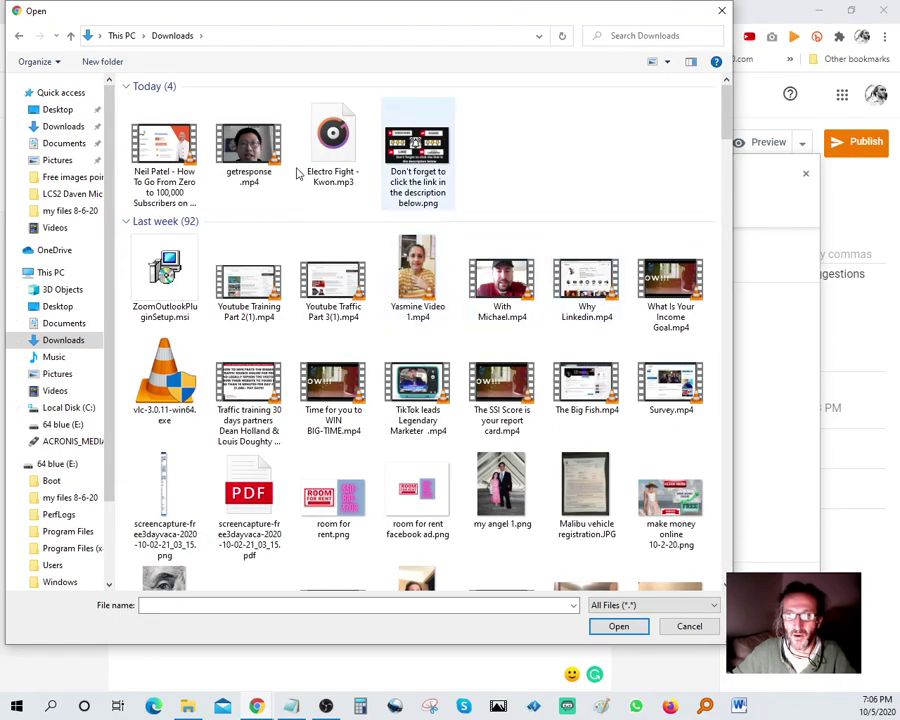
left_click(55, 272)
double_click(540, 150)
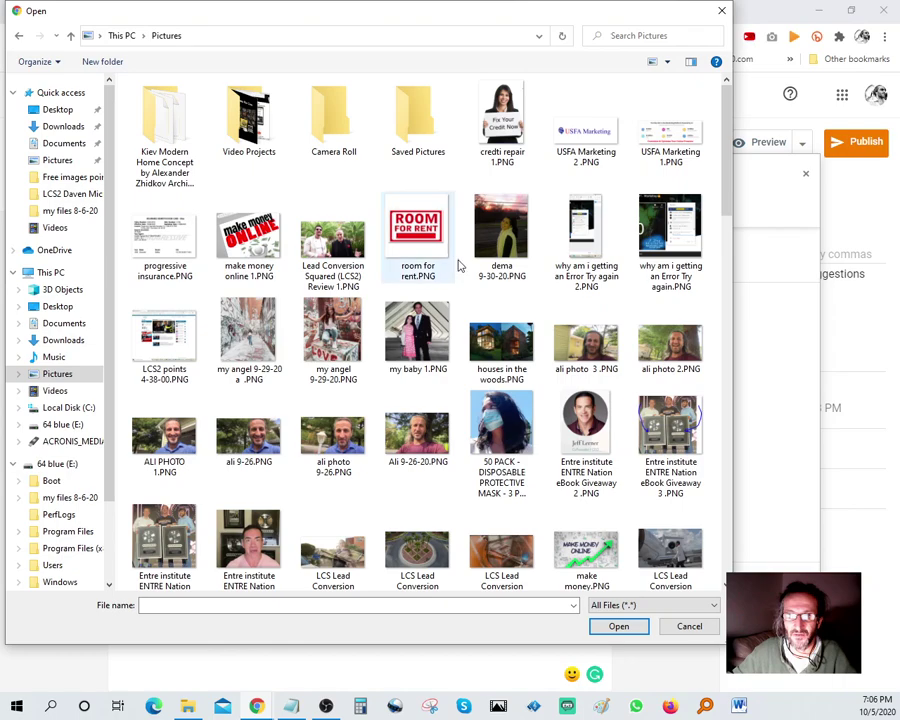
double_click(497, 118)
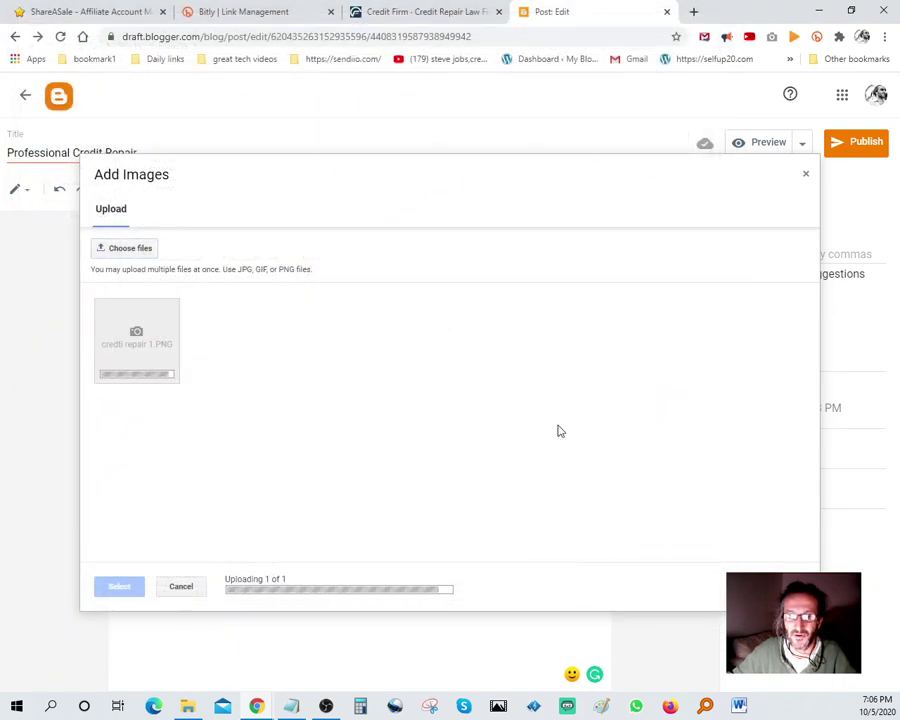
left_click(118, 587)
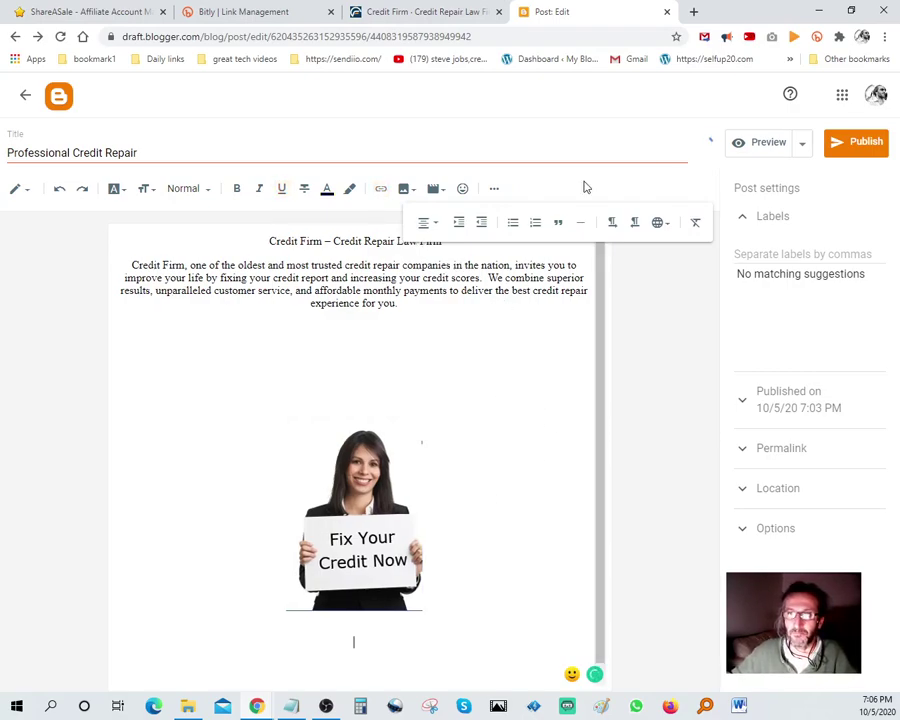
left_click(229, 10)
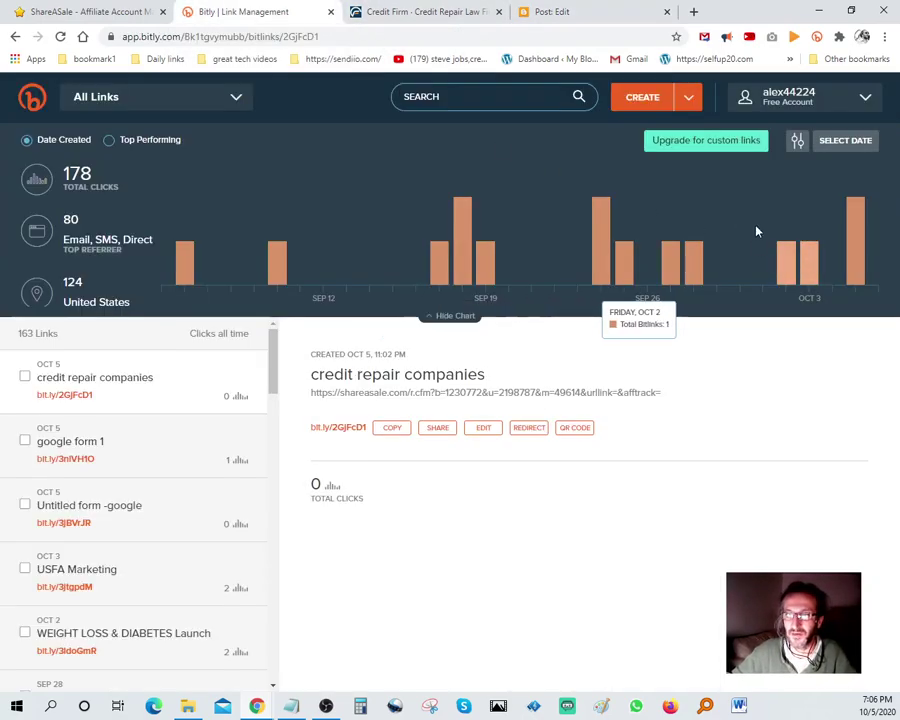
left_click(393, 430)
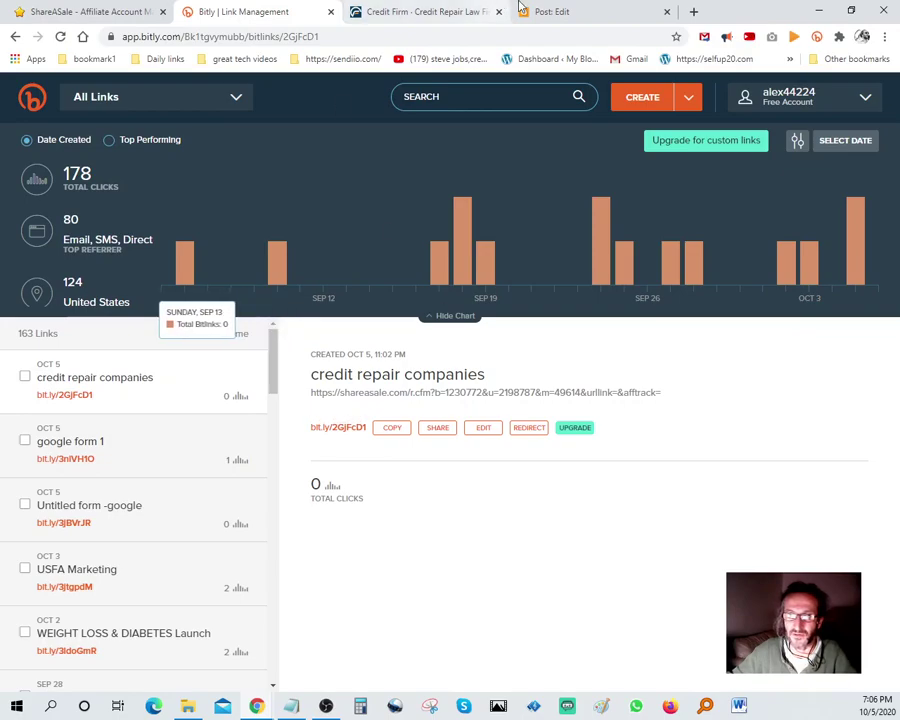
left_click(572, 11)
left_click(365, 537)
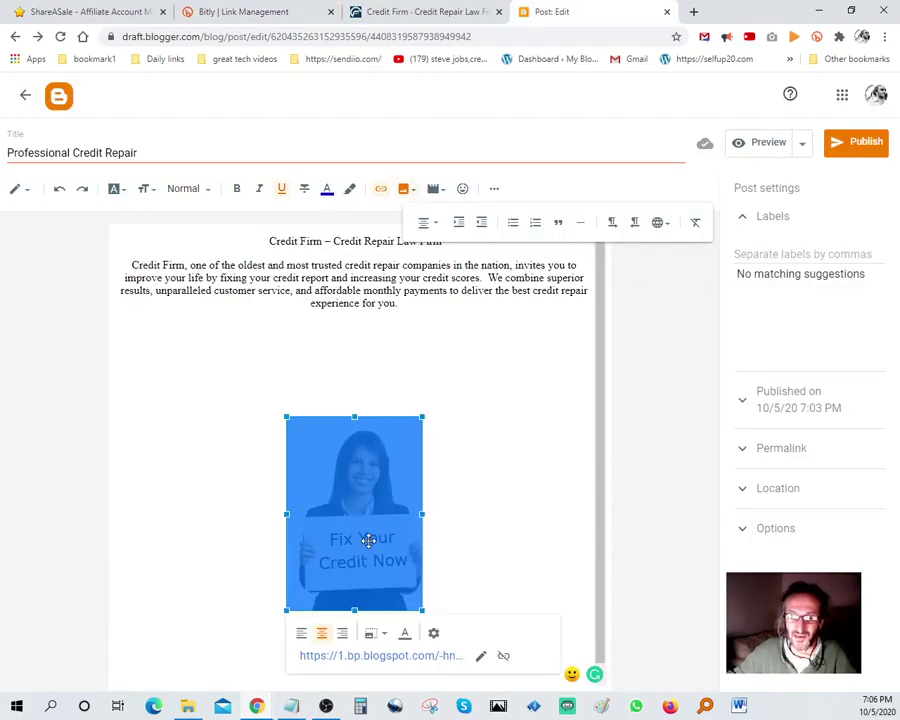
left_click(481, 656)
left_click(459, 680)
key("ctrl+a")
key("ctrl+v")
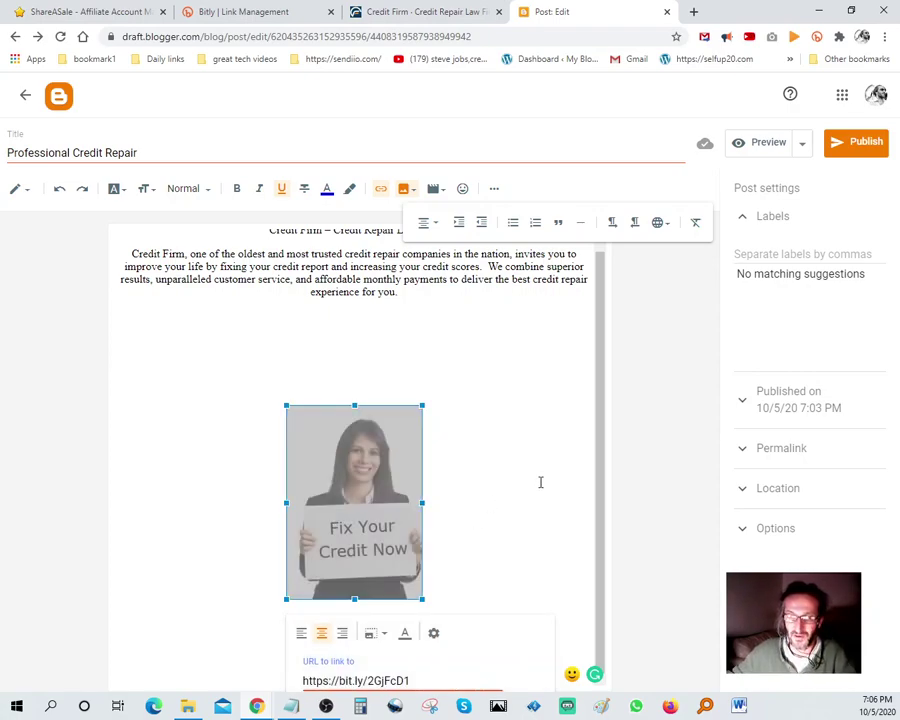
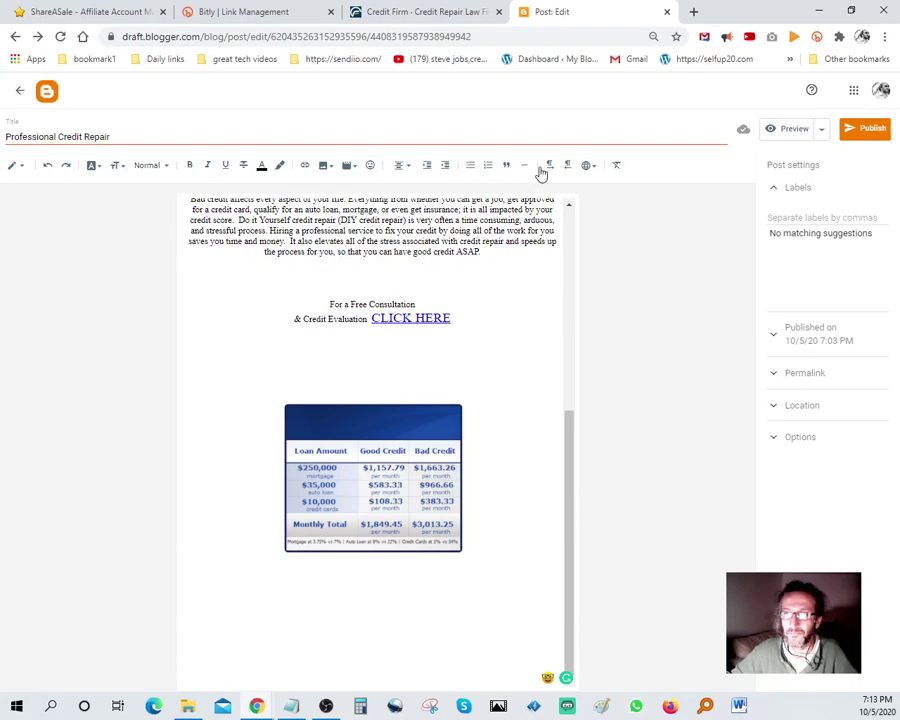
Step: Publish the "Professional Credit Repair" post and open its live page on the blog
left_click(866, 133)
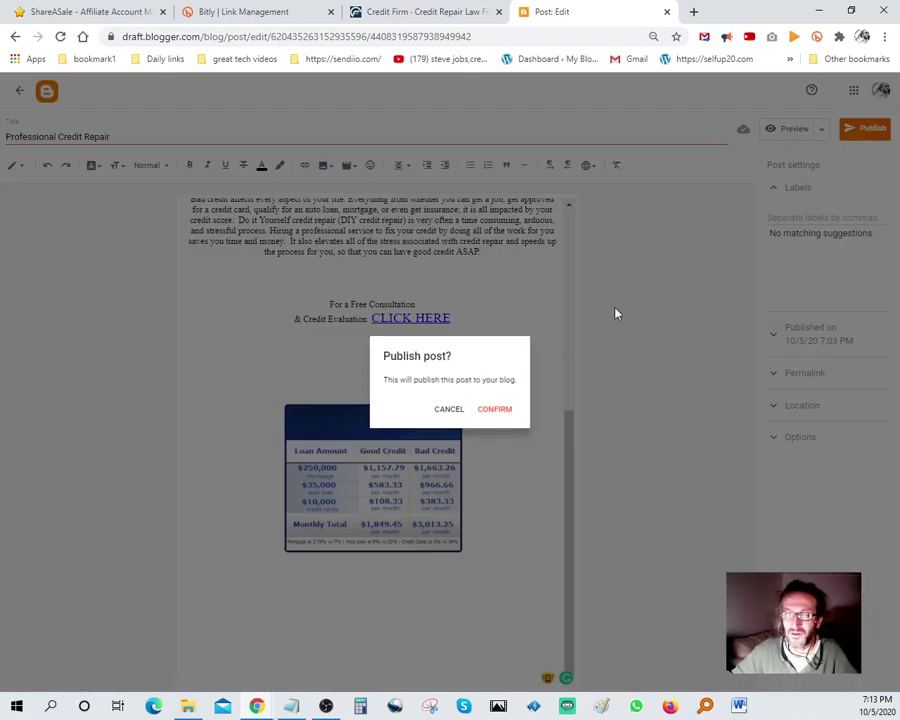
left_click(488, 412)
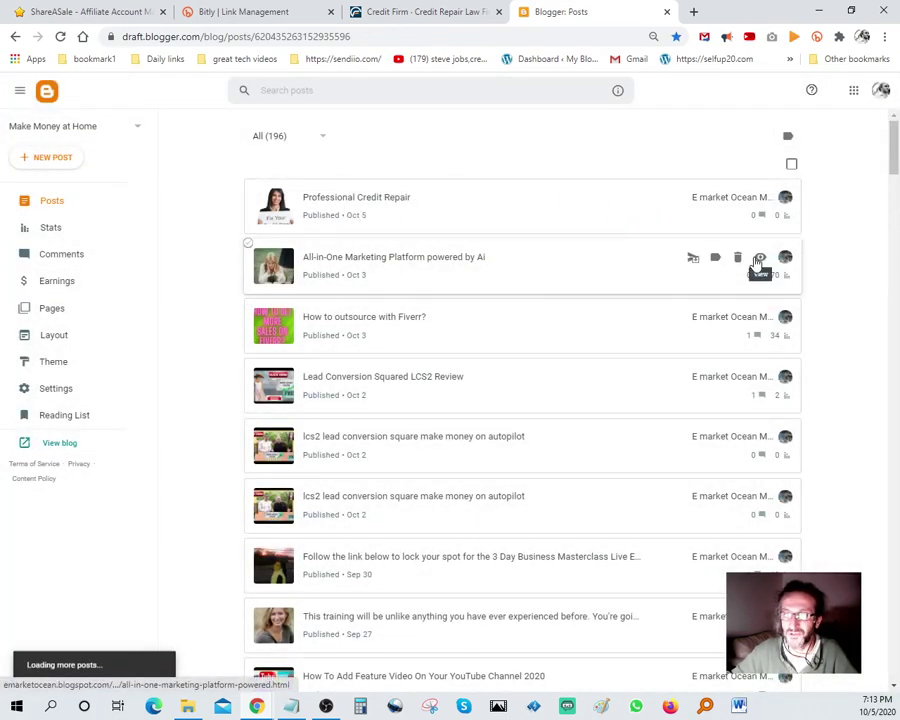
double_click(759, 198)
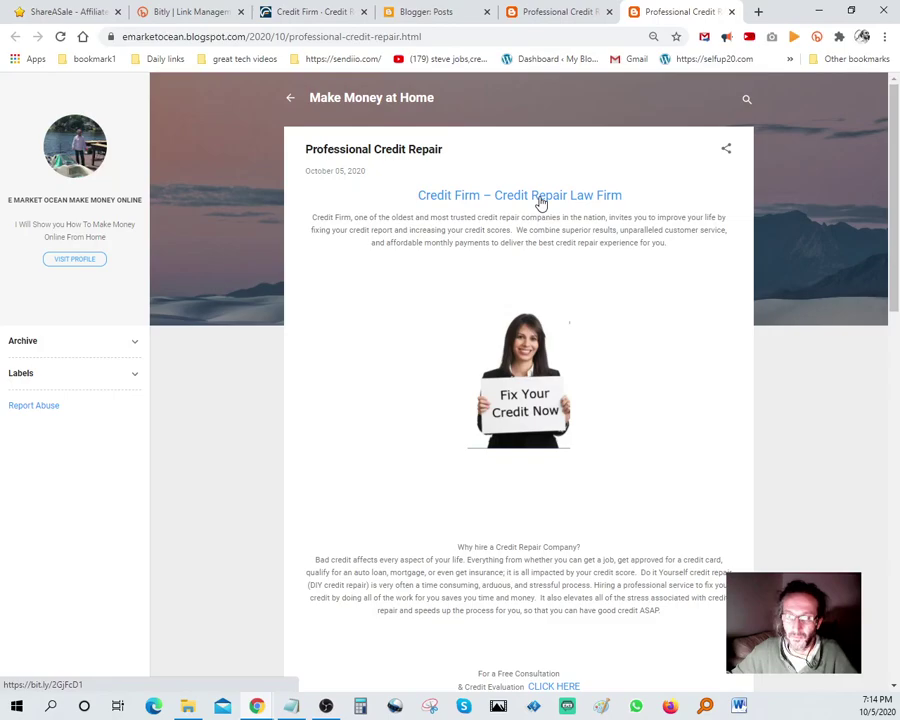
Step: Test the heading, "Fix Your Credit Now" image, "CLICK HERE" and loan table image links on the live "Professional Credit Repair" post
left_click(540, 200)
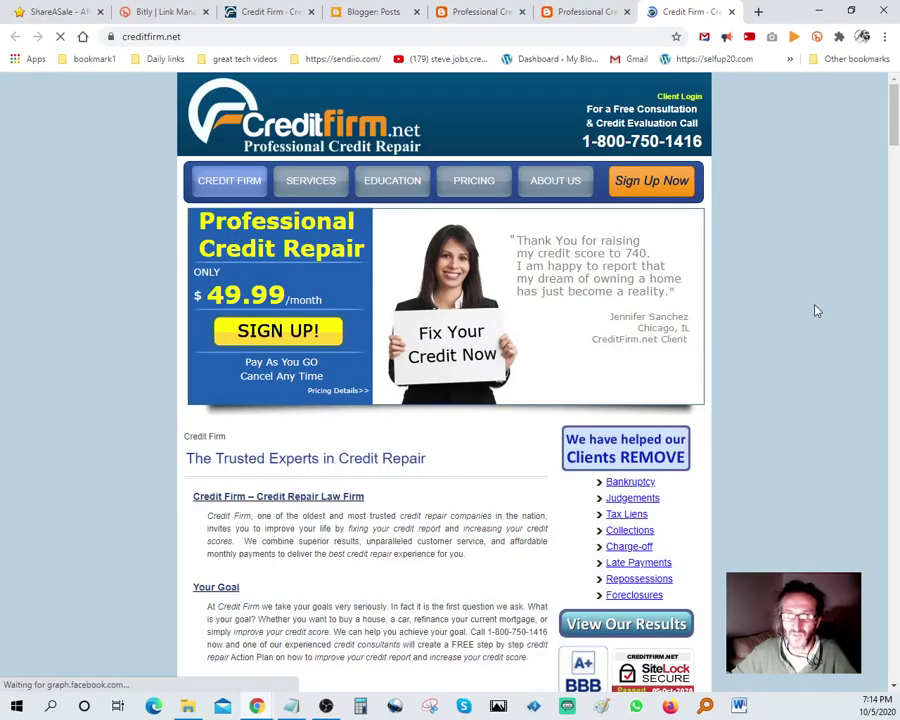
left_click(588, 12)
left_click(643, 404)
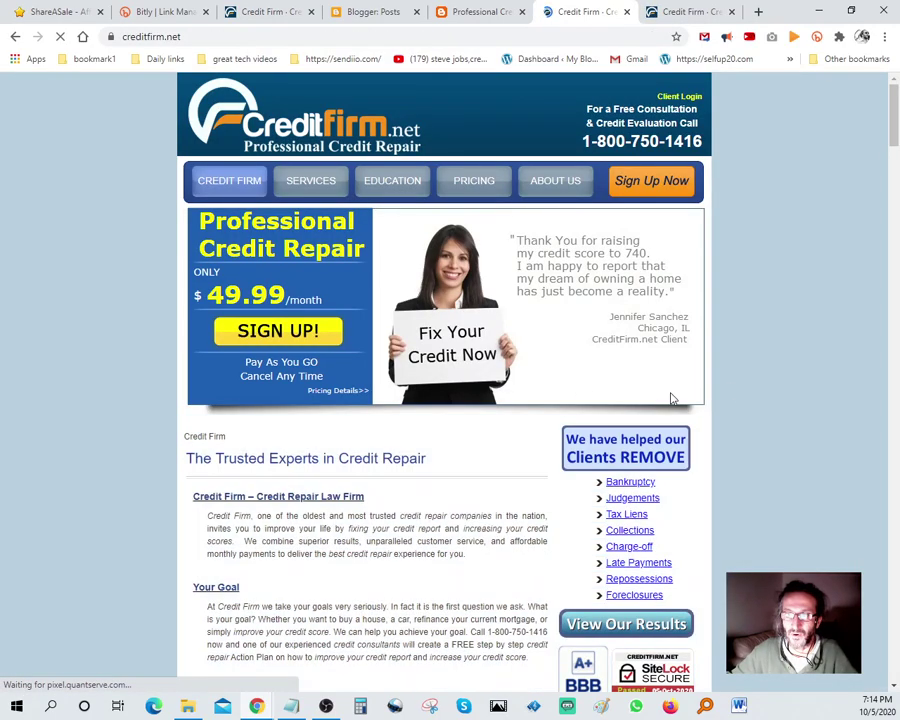
left_click(481, 11)
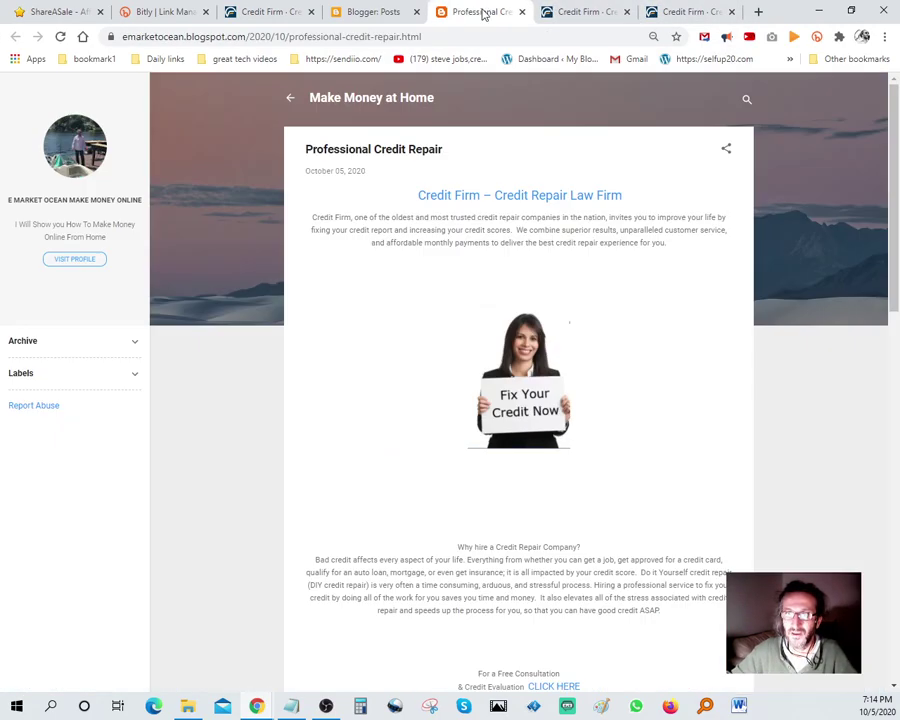
scroll(604, 367, "down", 5)
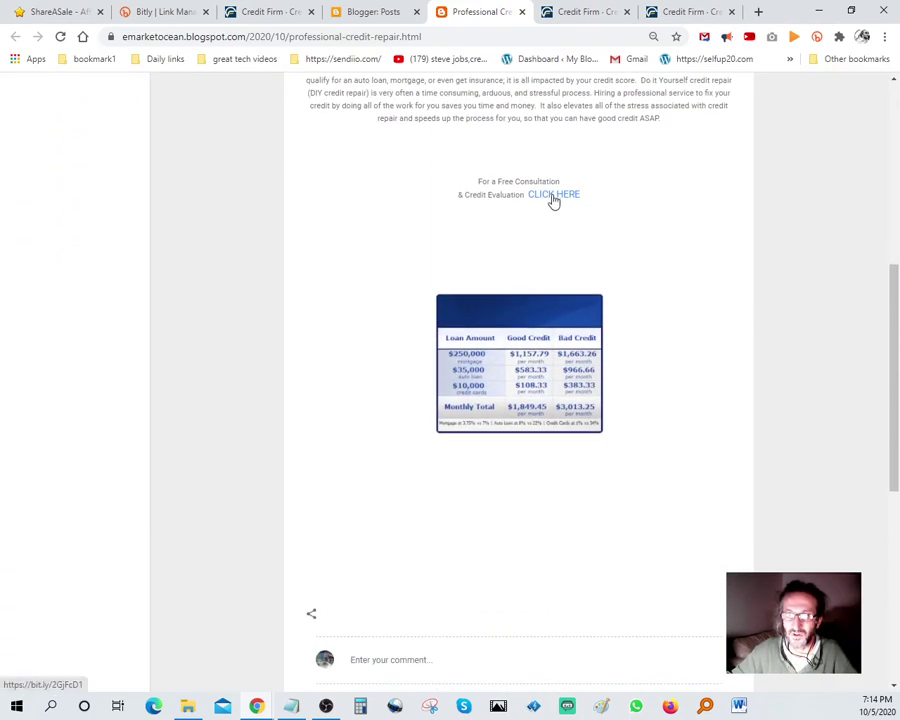
left_click(553, 195)
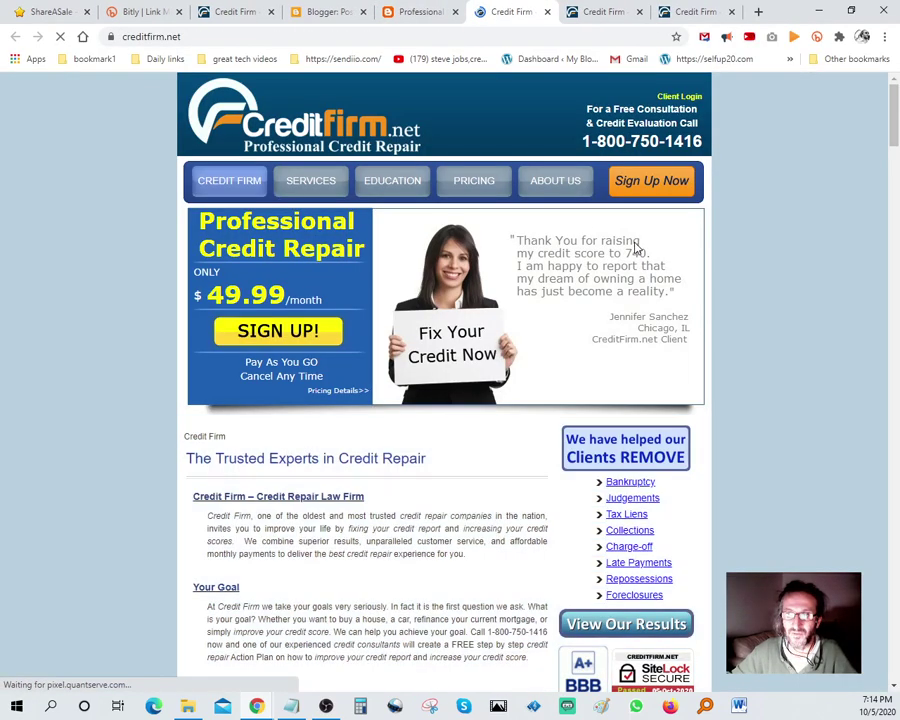
left_click(414, 11)
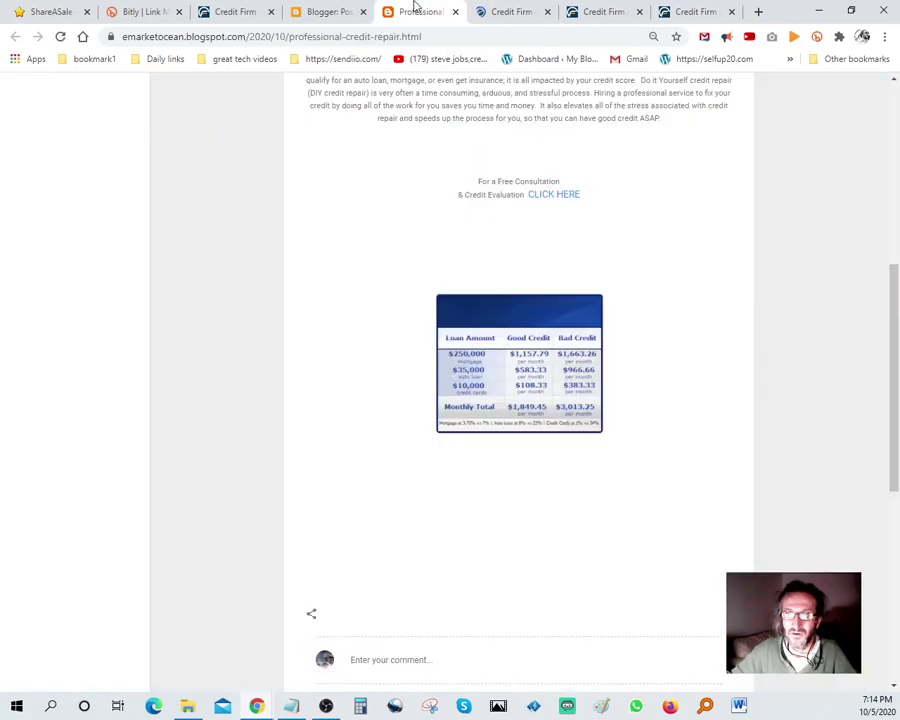
left_click(519, 365)
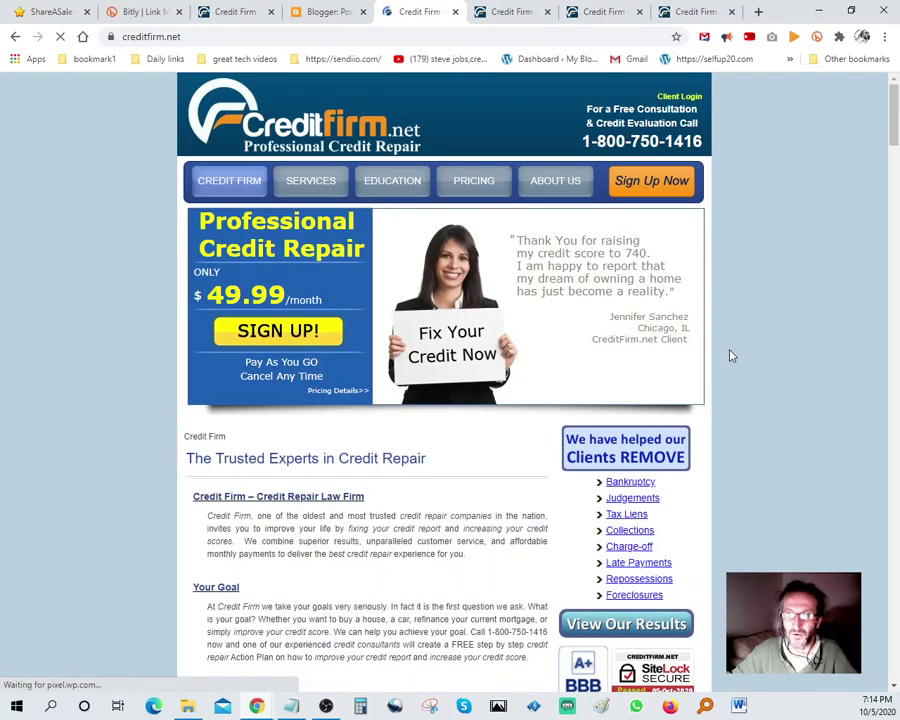
Step: Close the Credit Firm pages opened from the post's links and return to the Blogger posts list
left_click(455, 12)
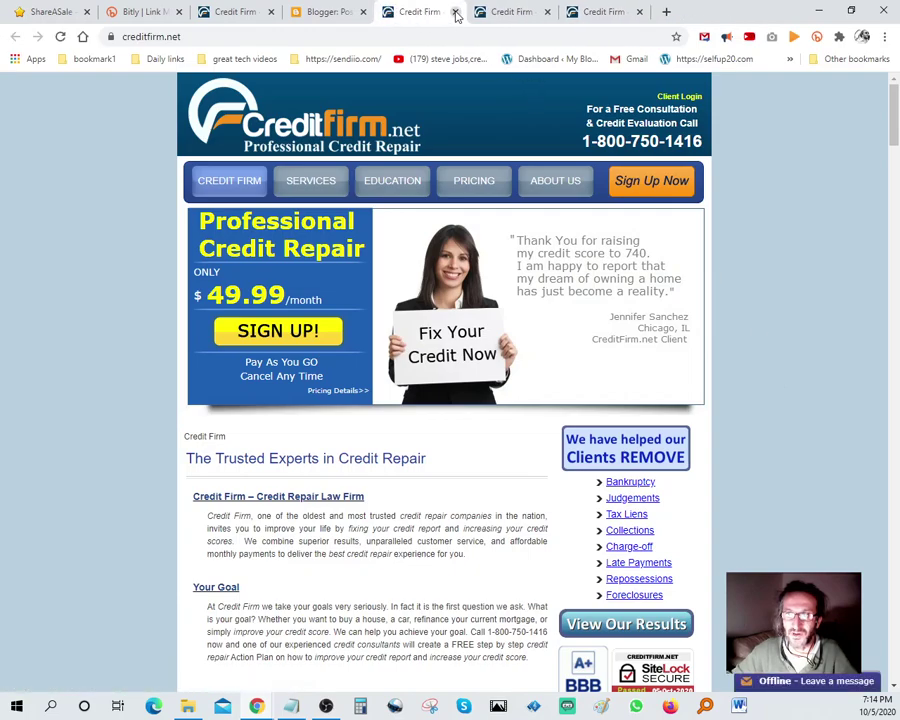
left_click(455, 12)
left_click(455, 12)
left_click(455, 12)
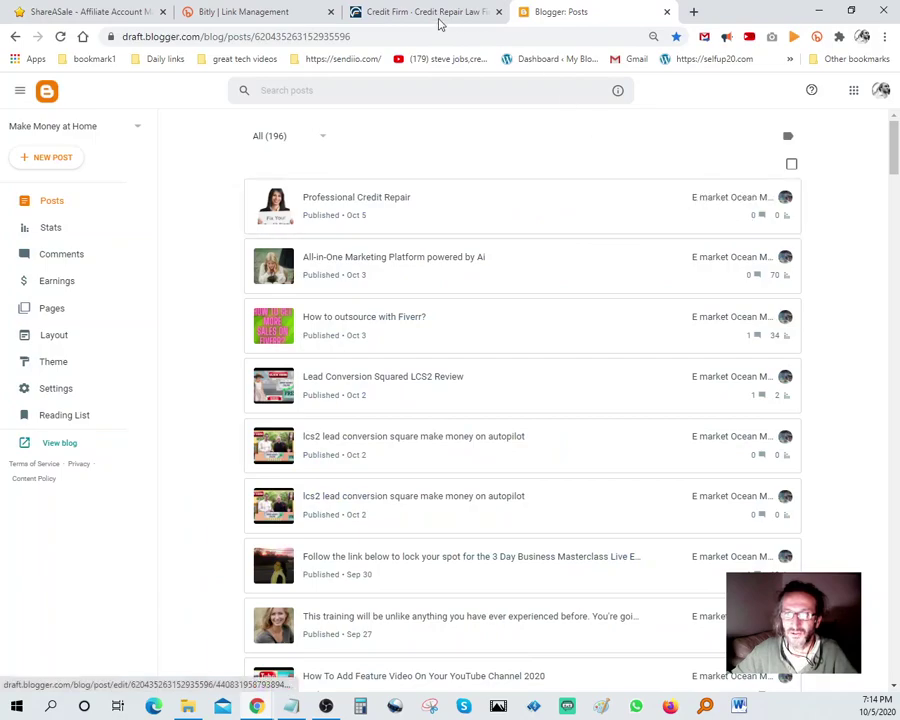
left_click(405, 10)
left_click(557, 10)
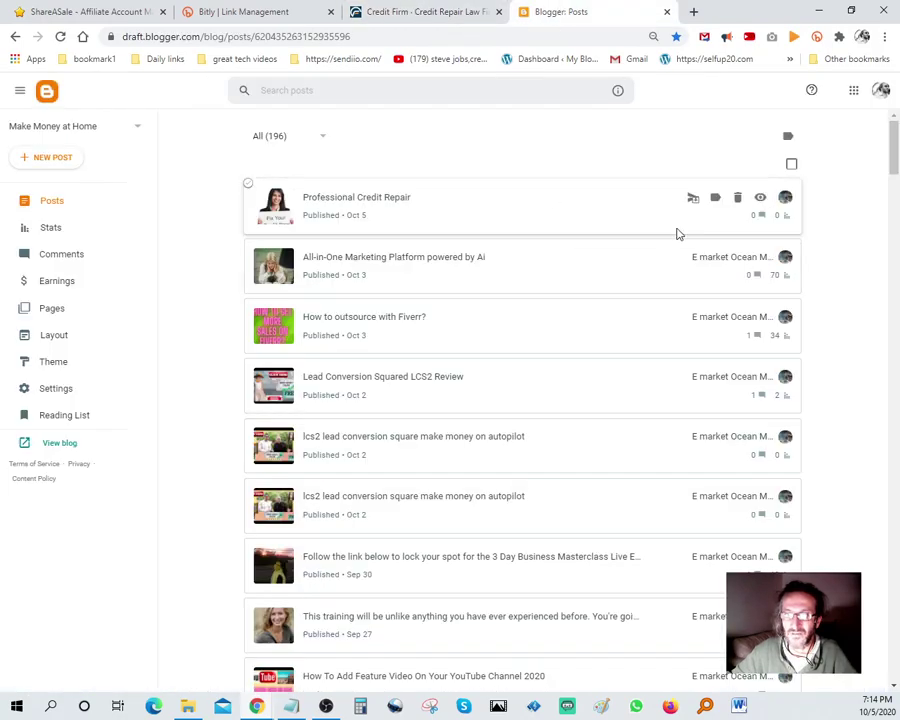
Step: View the published "Professional Credit Repair" post and prepare a Facebook share of it to both News Feed and Your Story
left_click(759, 200)
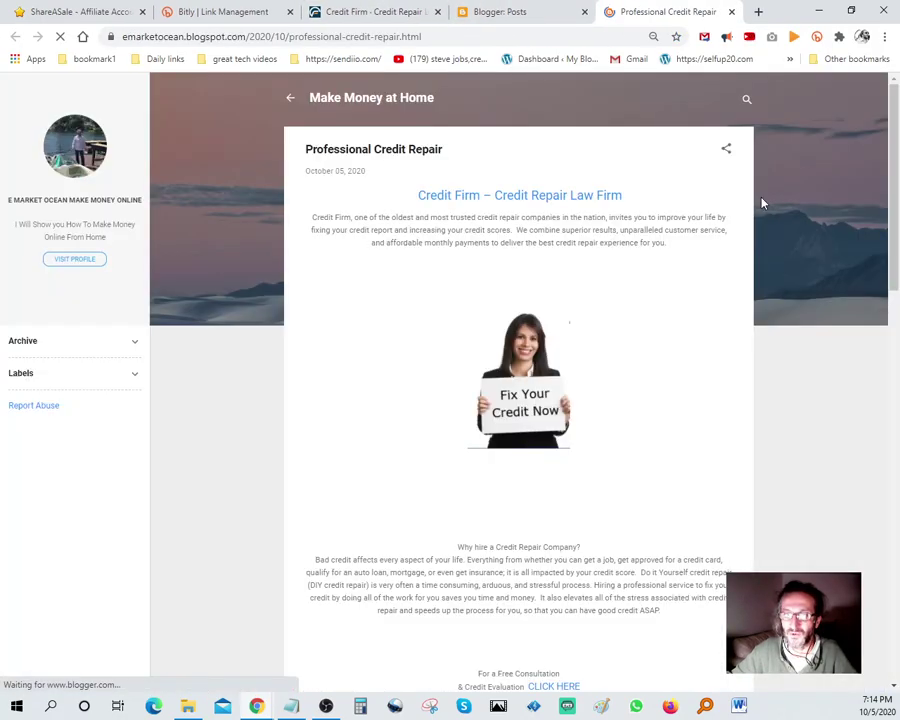
left_click(728, 150)
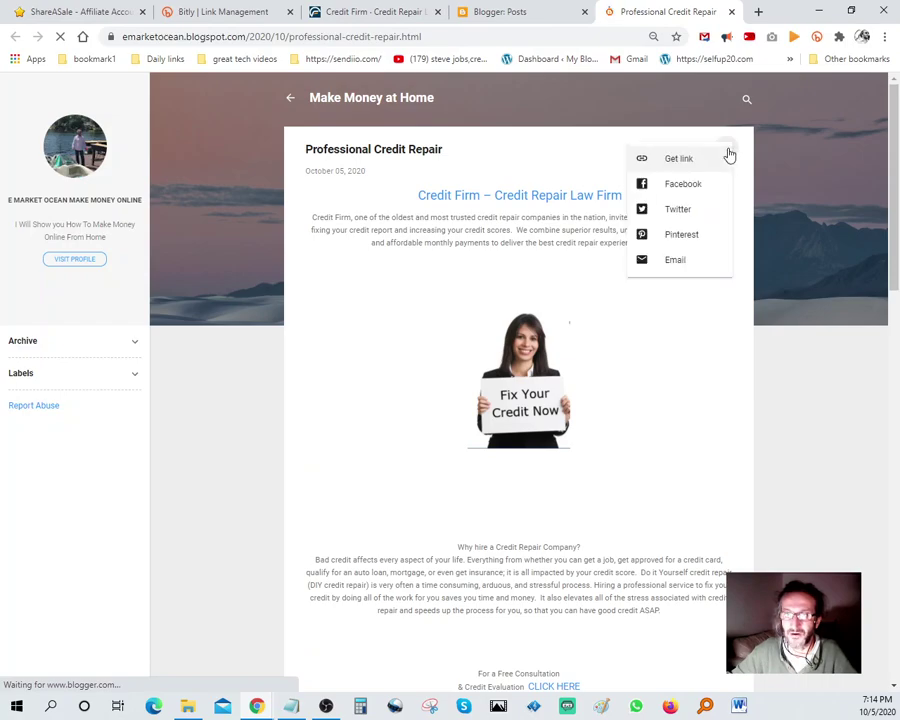
left_click(694, 190)
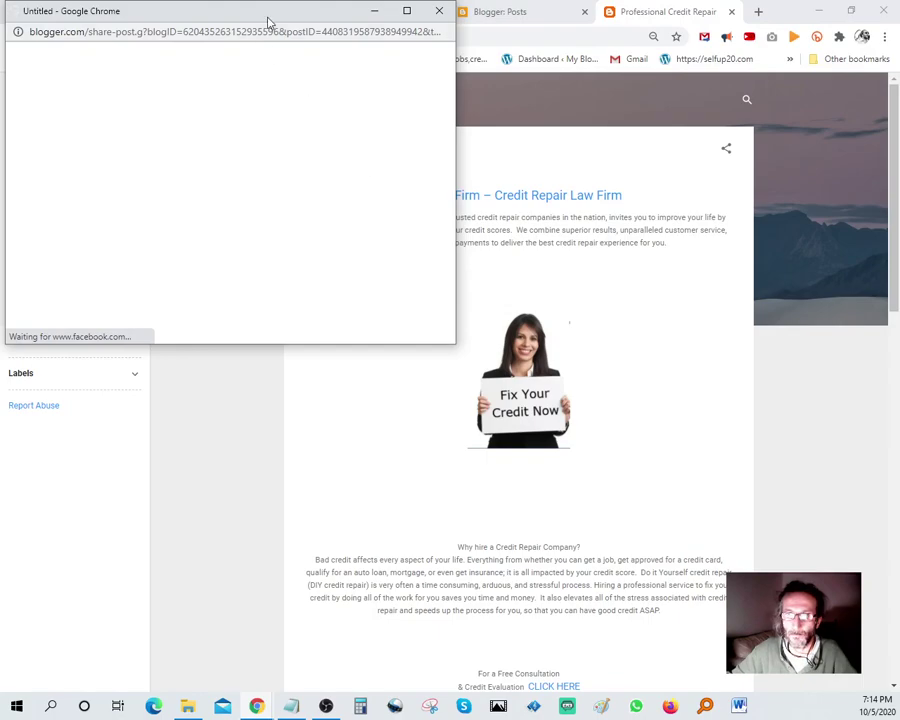
left_click_drag(268, 16, 525, 178)
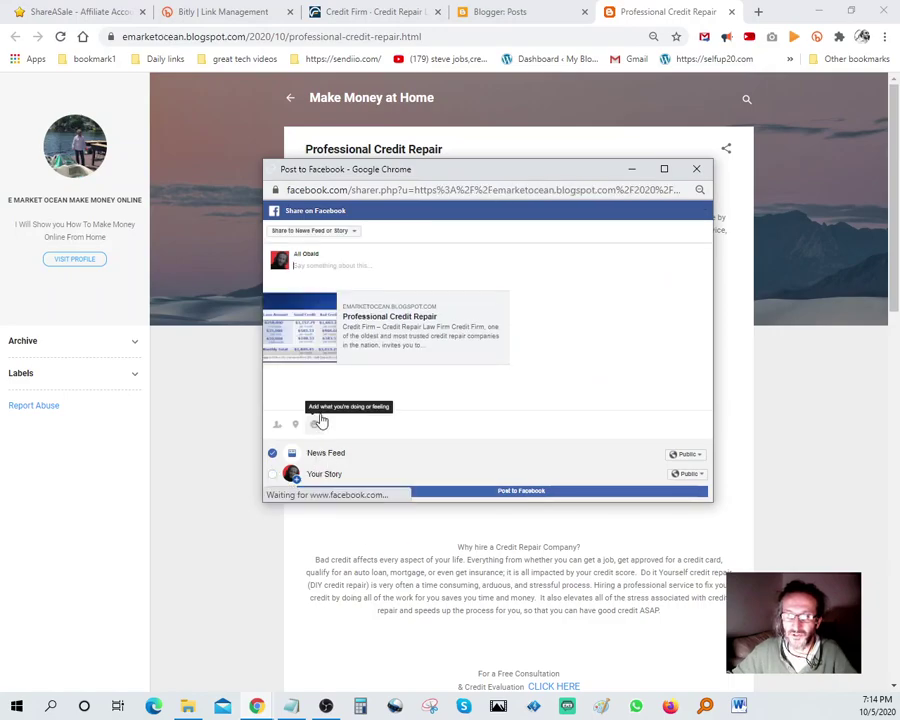
left_click(273, 474)
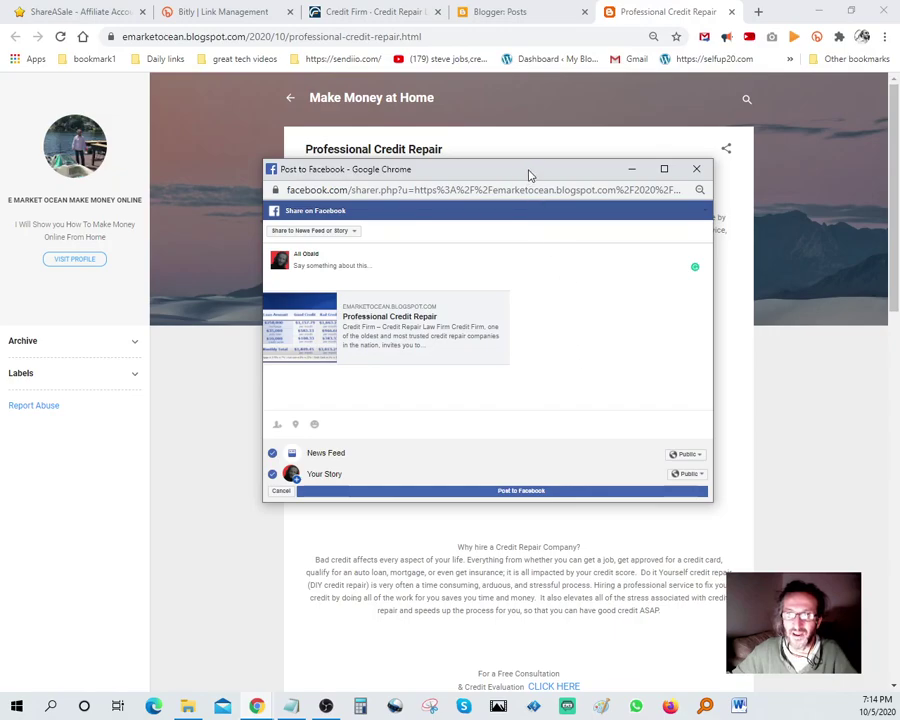
Step: Using the creditfirm.net page as reference, write "What Would you do with an extra $1163.80 a month?" as the Facebook share's message
left_click(338, 11)
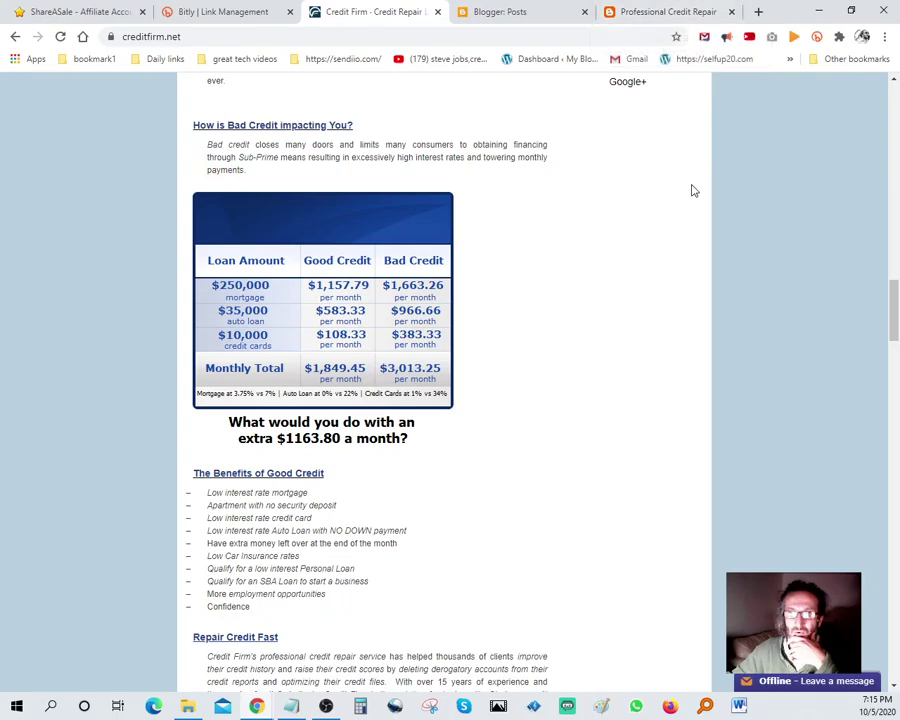
left_click(117, 706)
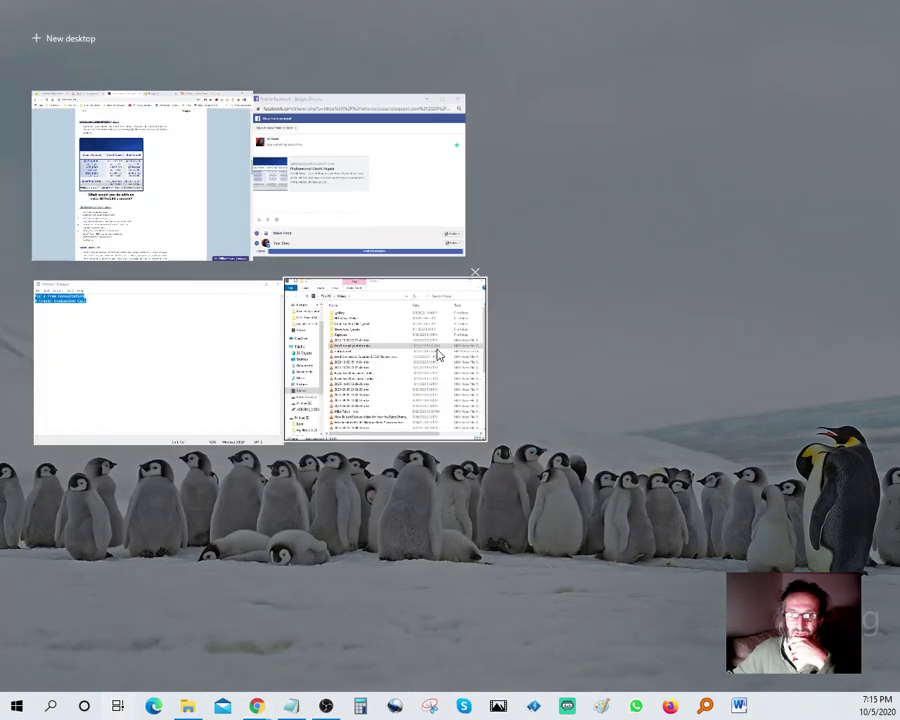
left_click(350, 157)
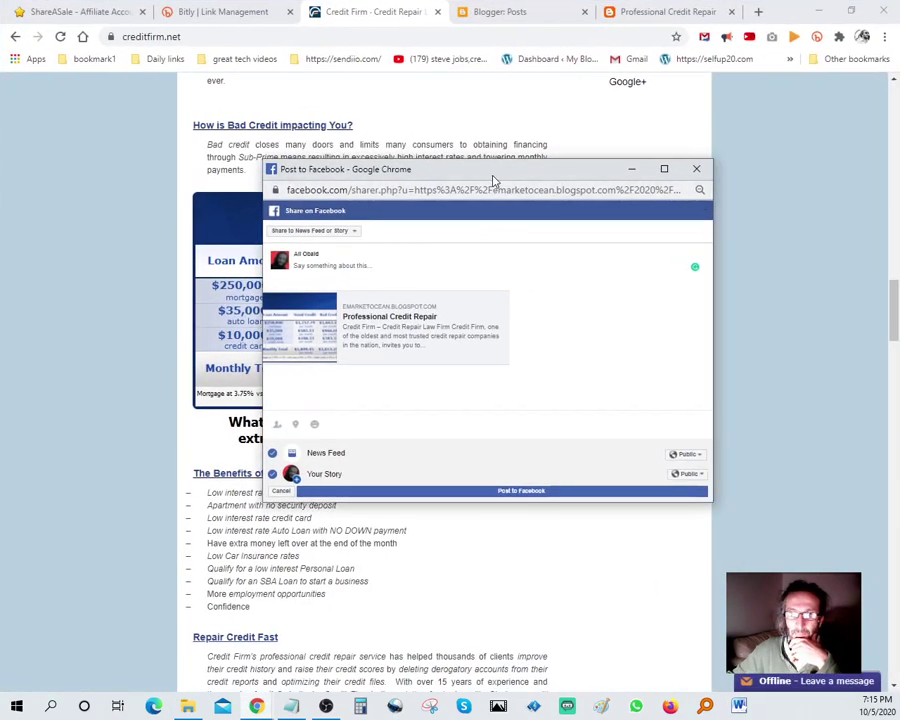
left_click_drag(500, 188, 686, 301)
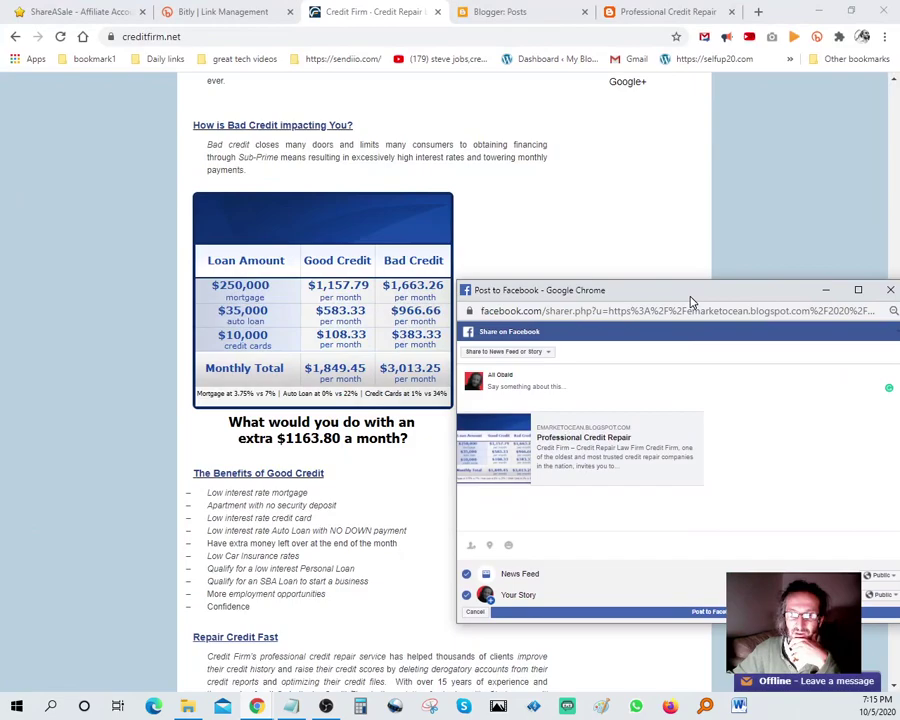
left_click(573, 383)
type("w")
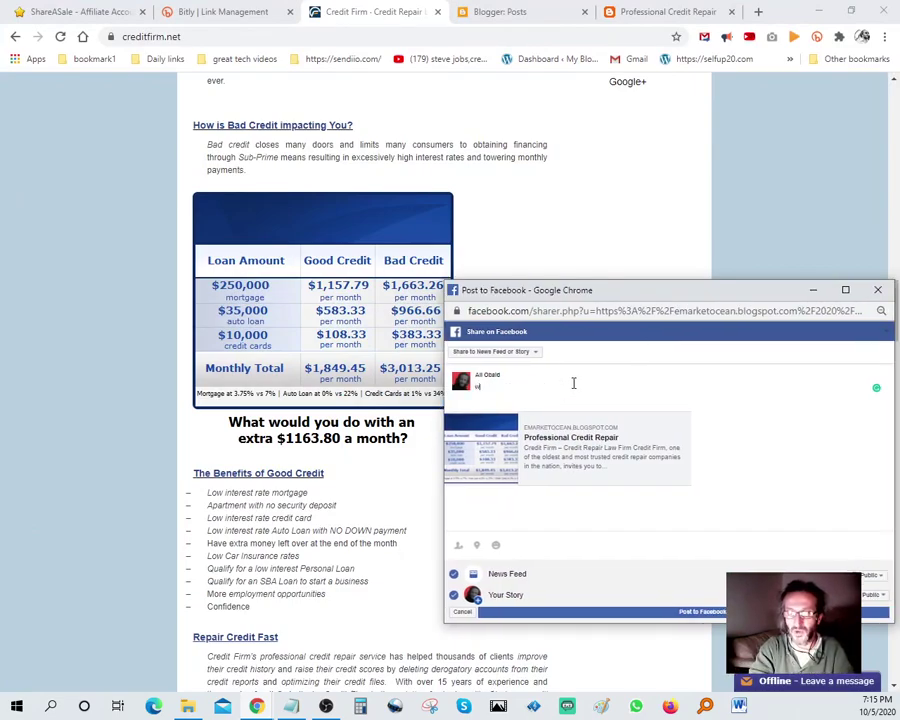
key("BackSpace")
key("BackSpace")
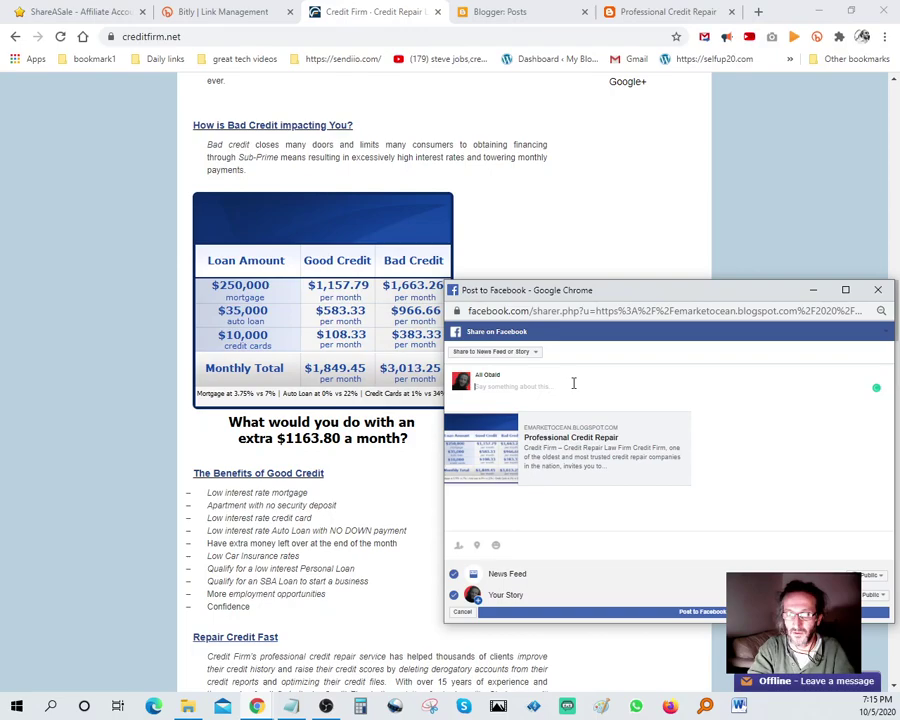
type("W")
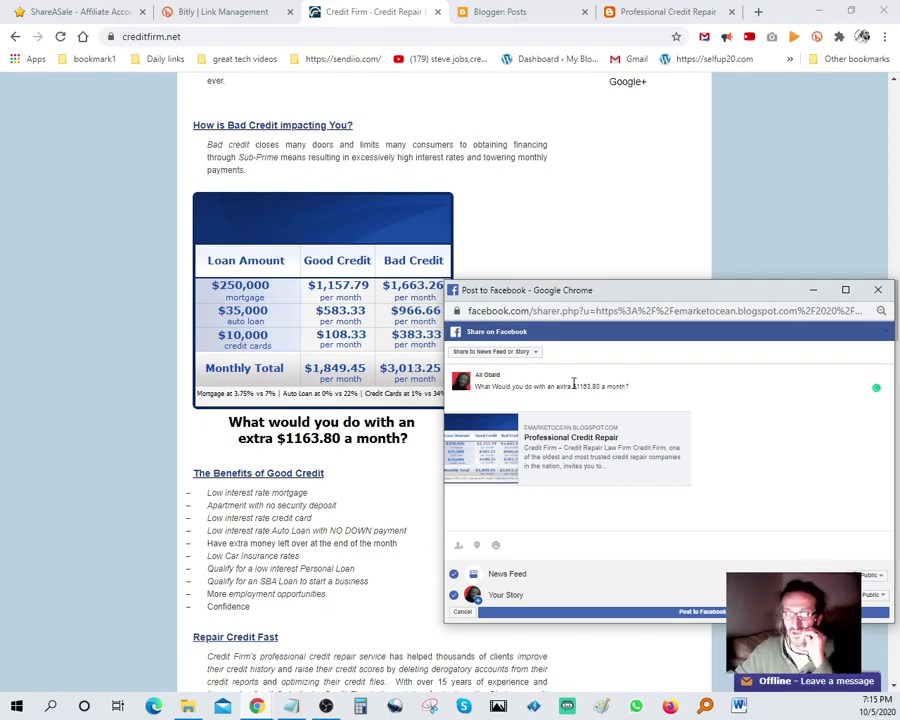
Step: Copy the Facebook message text and publish the share to Facebook
left_click_drag(640, 386, 470, 391)
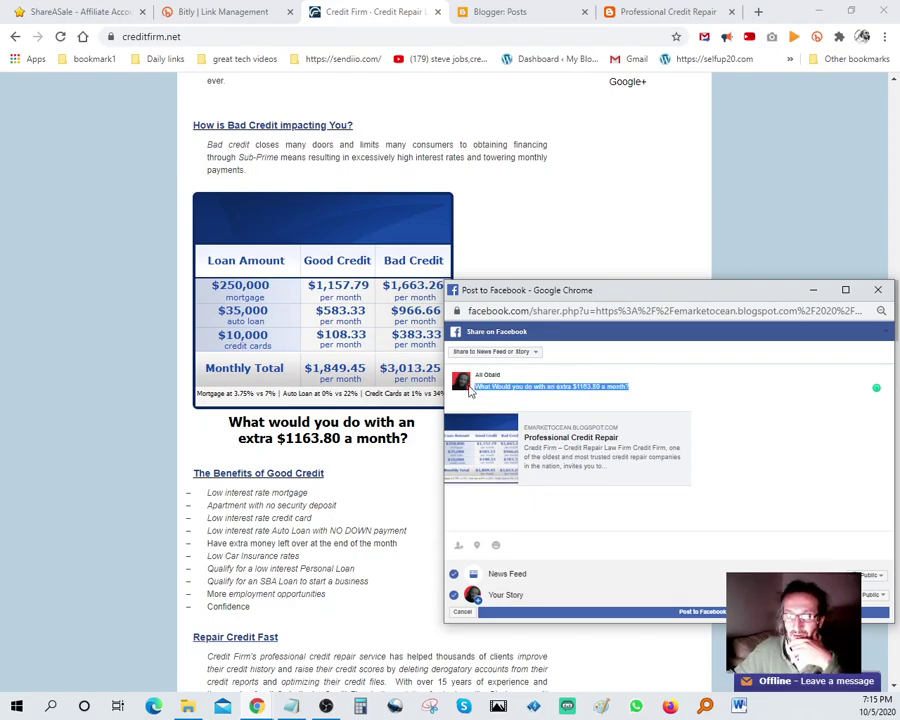
right_click(515, 388)
left_click(614, 370)
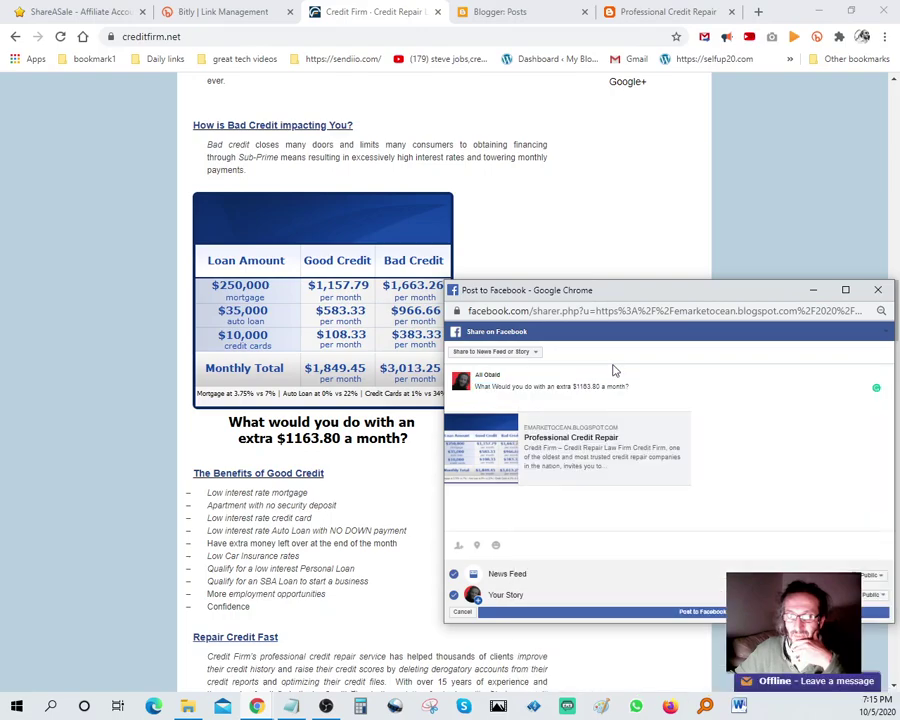
left_click(690, 613)
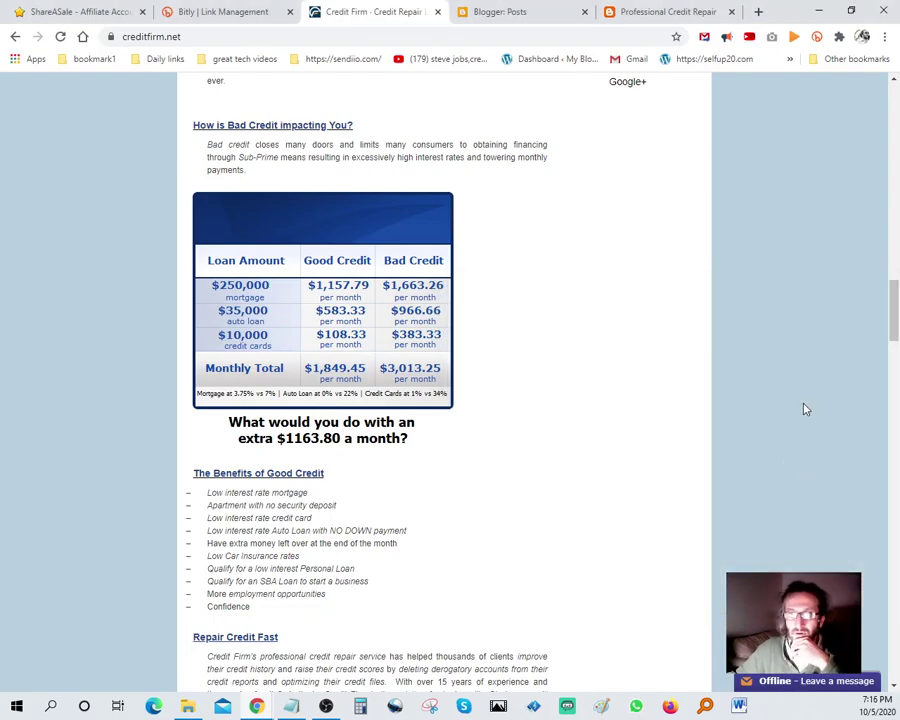
Step: Share the "Professional Credit Repair" post on Twitter, removing the space before the colon after "Home", and send the tweet
left_click(498, 10)
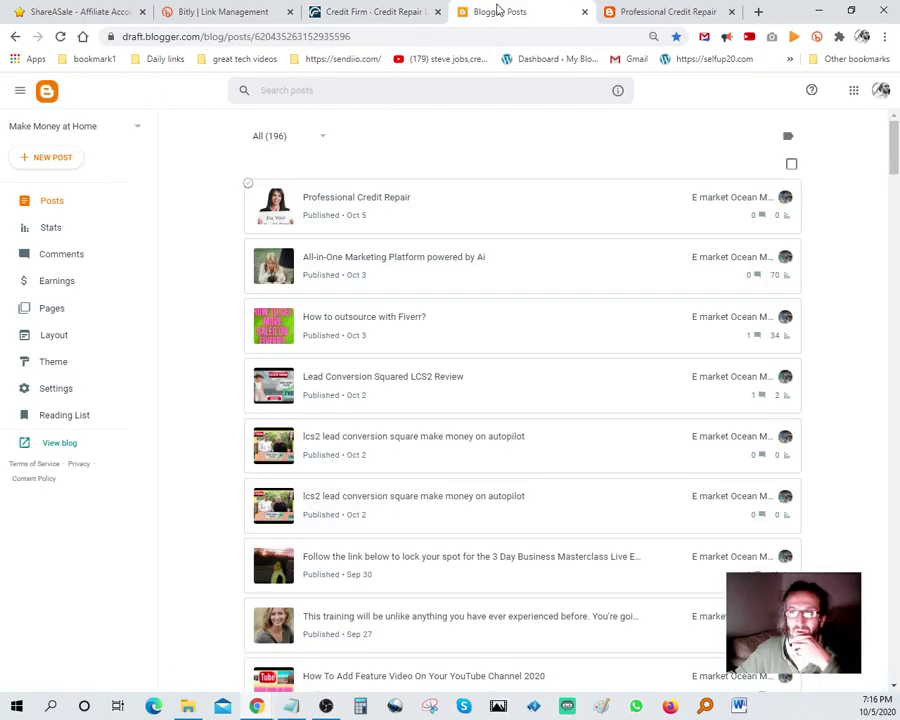
left_click(655, 10)
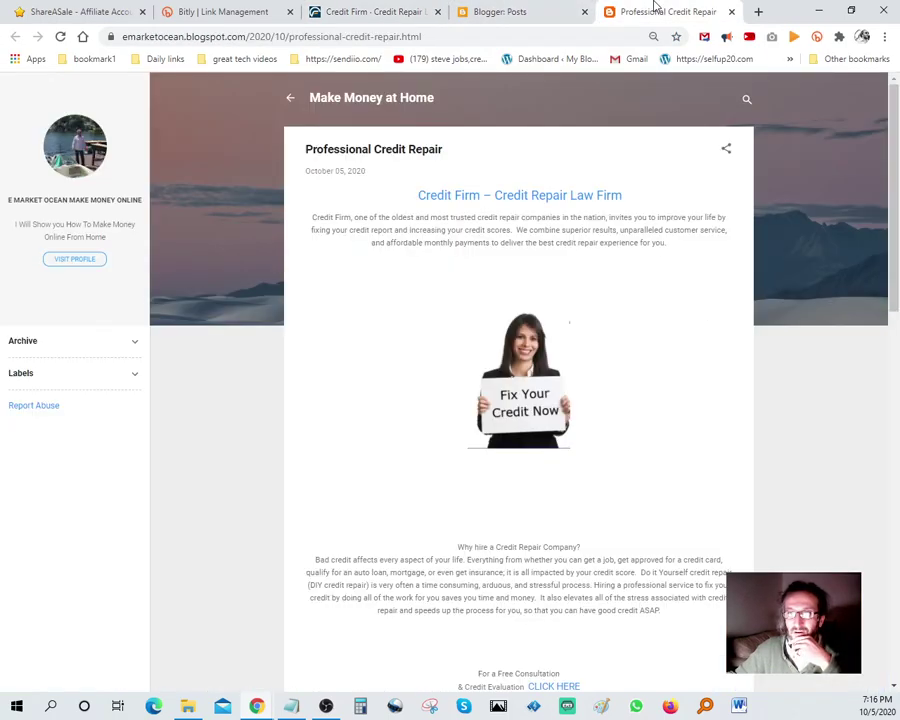
left_click(729, 152)
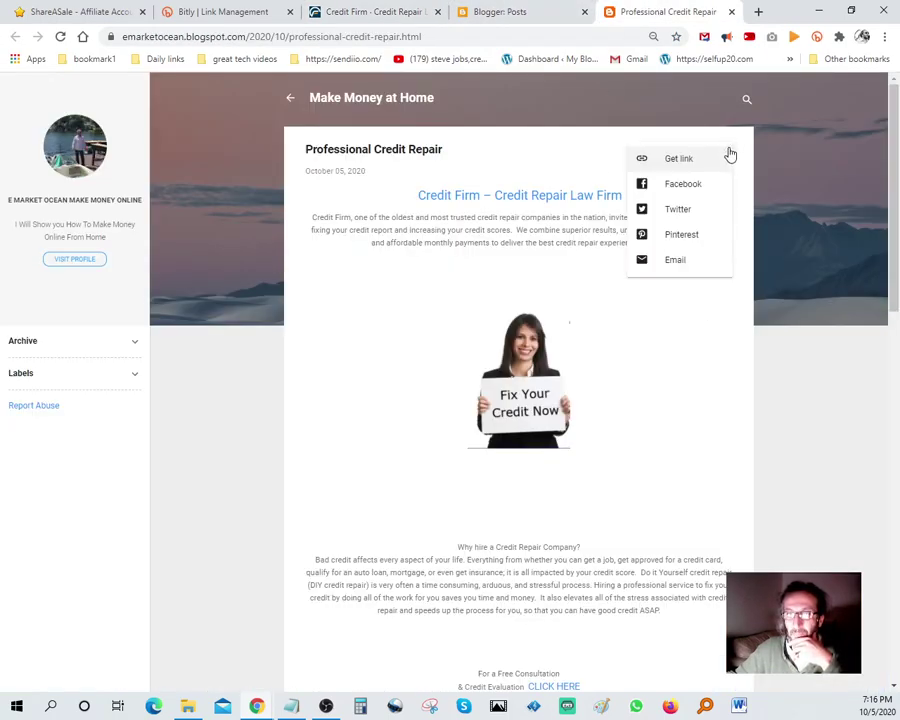
left_click(689, 208)
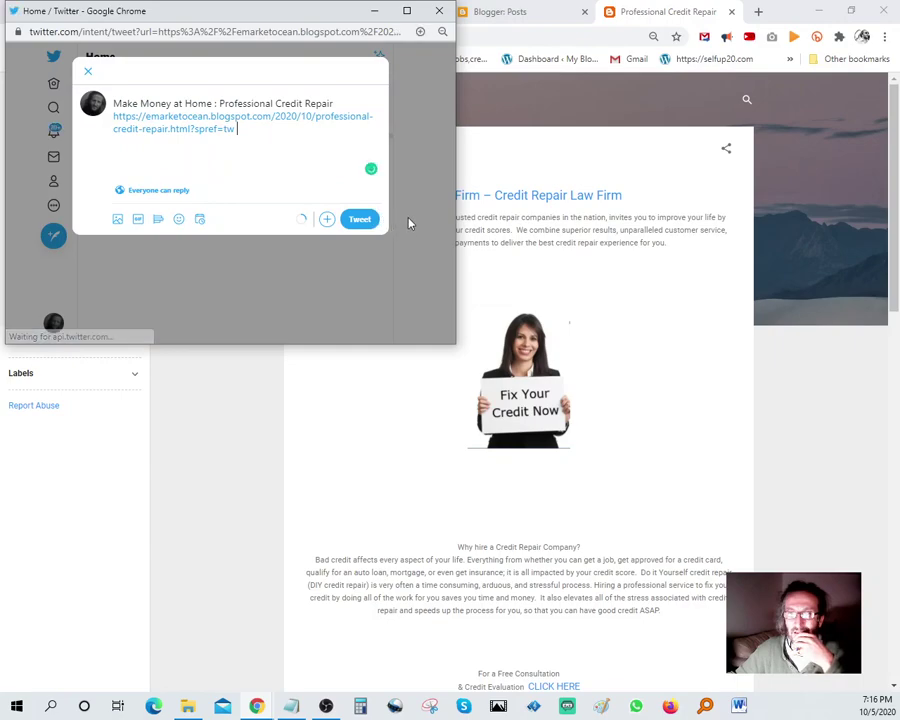
mouse_move(198, 104)
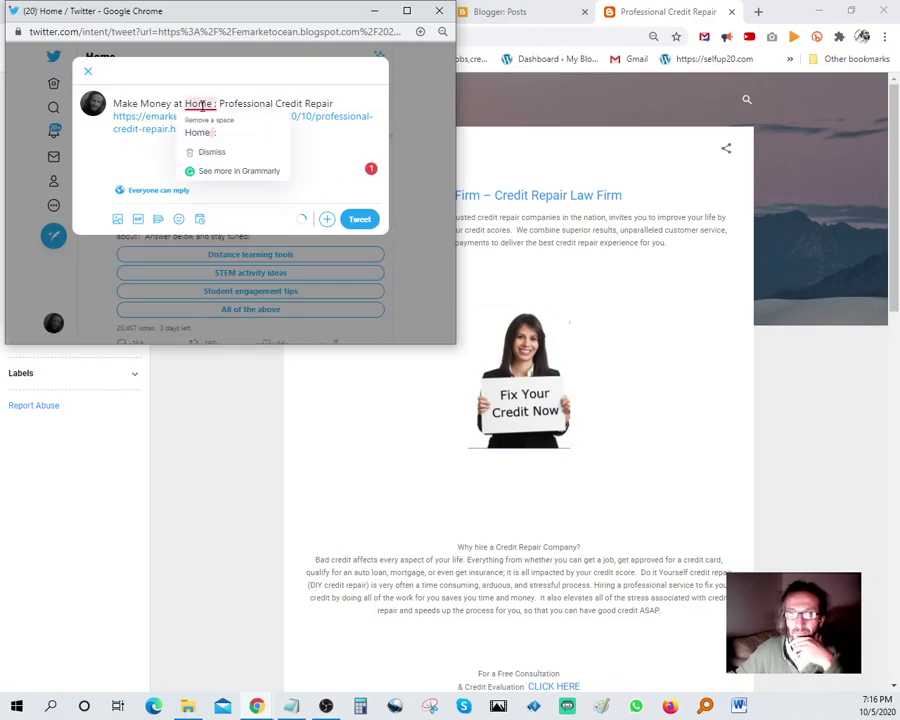
left_click(200, 132)
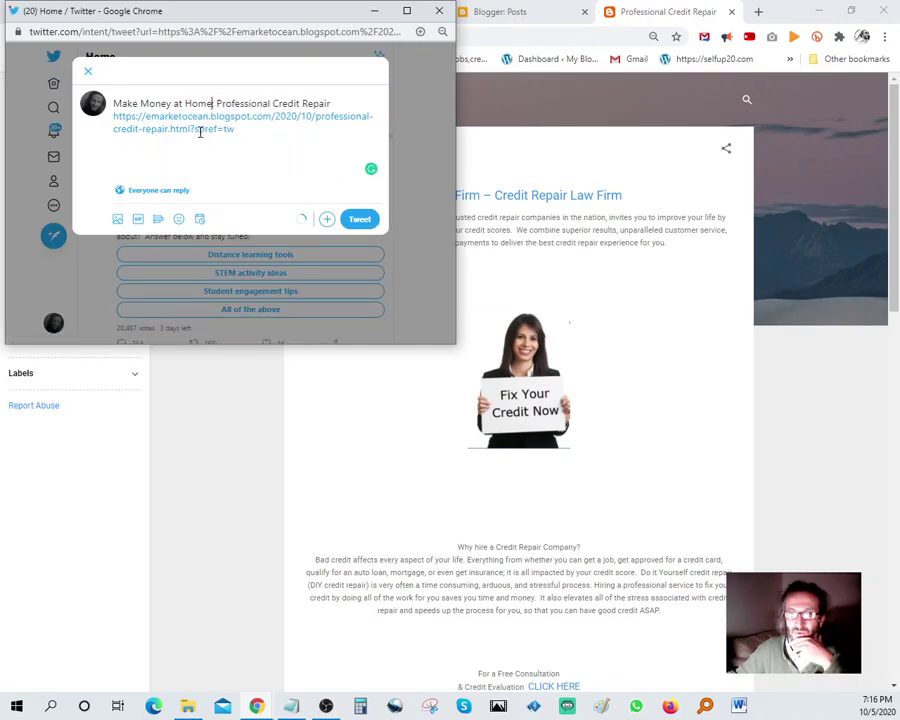
left_click(362, 220)
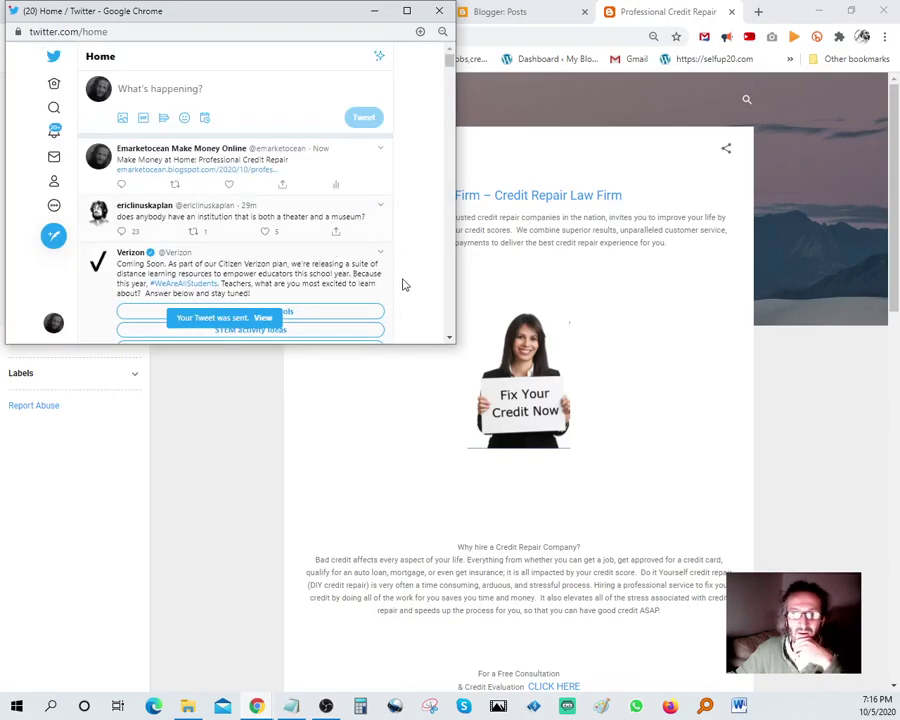
Step: Like the sent tweet and reply to it with "What Would you do with an extra $1163.80 a month?"
left_click(262, 319)
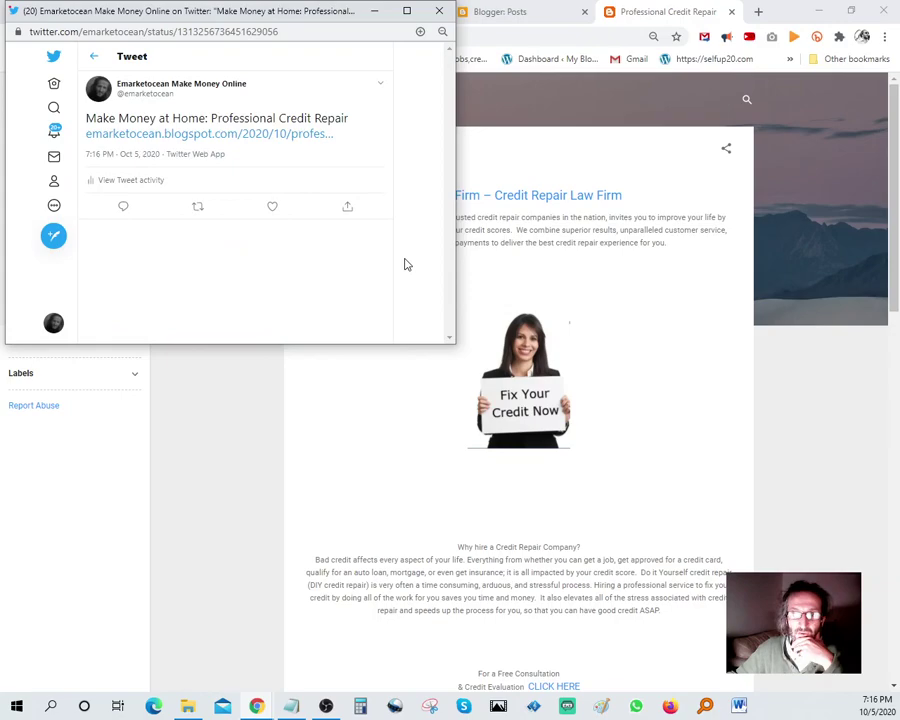
left_click(271, 210)
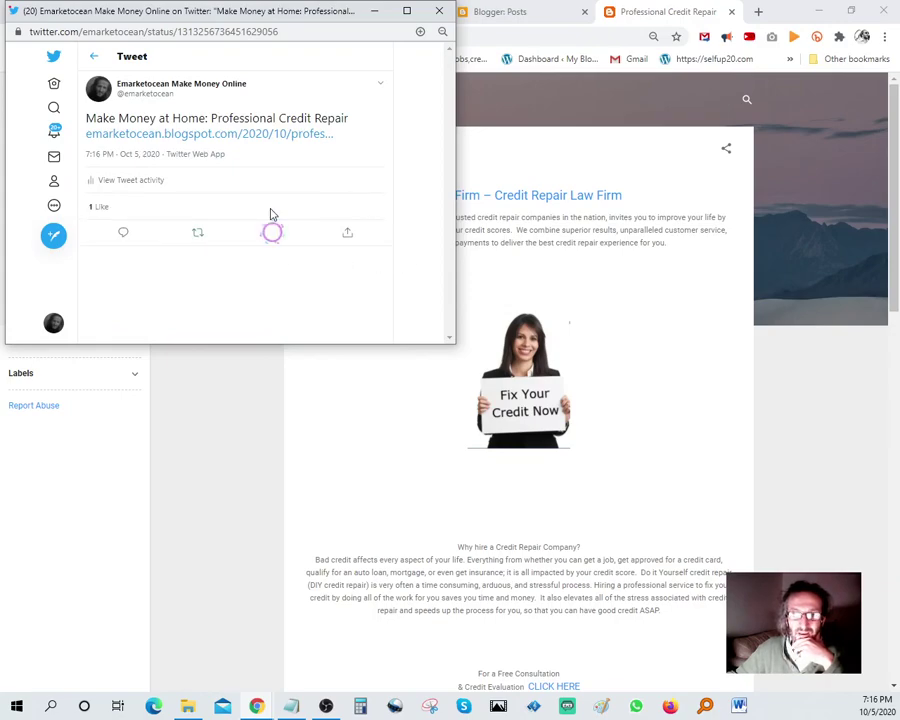
left_click(121, 233)
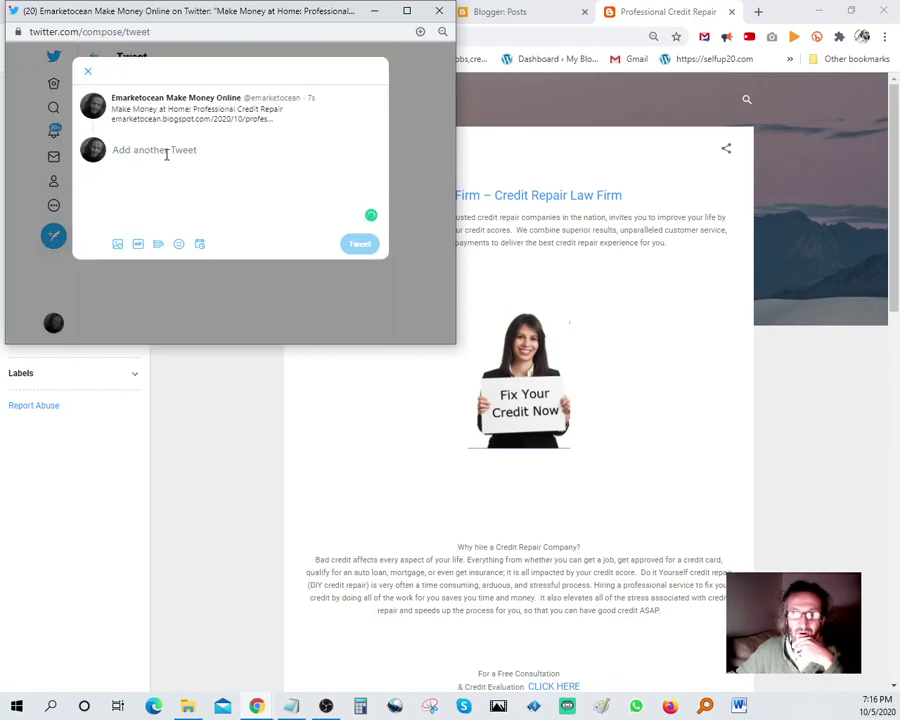
right_click(167, 154)
left_click(218, 262)
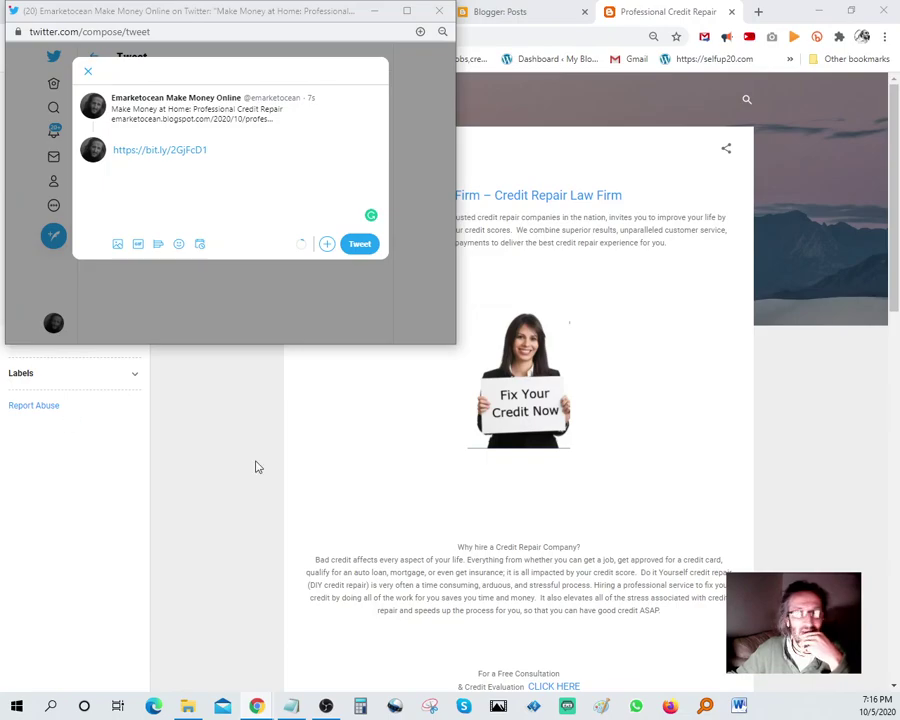
left_click_drag(231, 151, 112, 150)
right_click(140, 152)
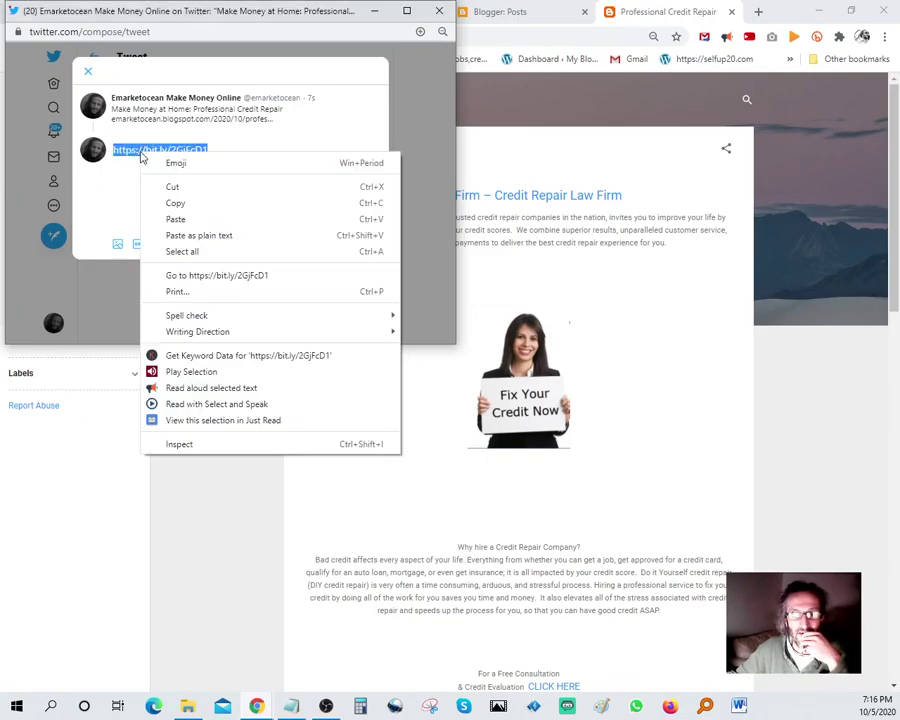
left_click(188, 202)
key("ctrl+v")
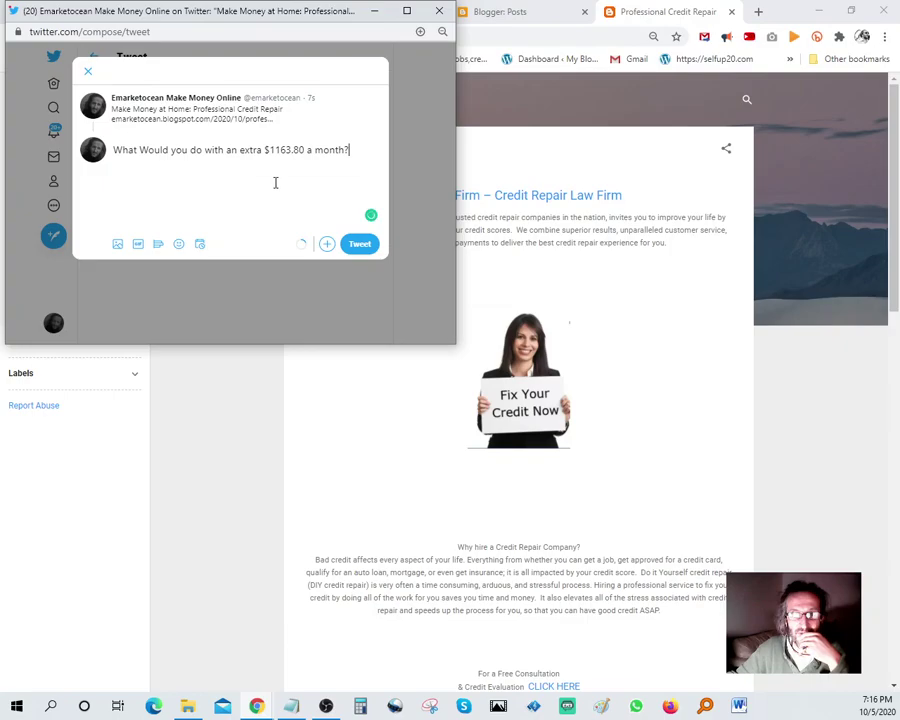
left_click(359, 243)
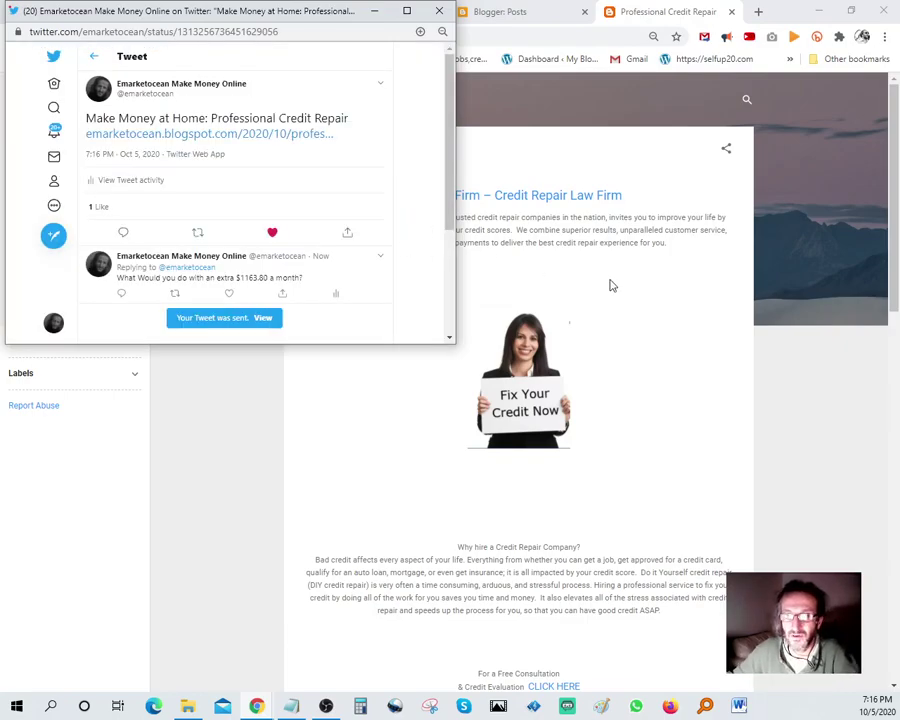
left_click(439, 11)
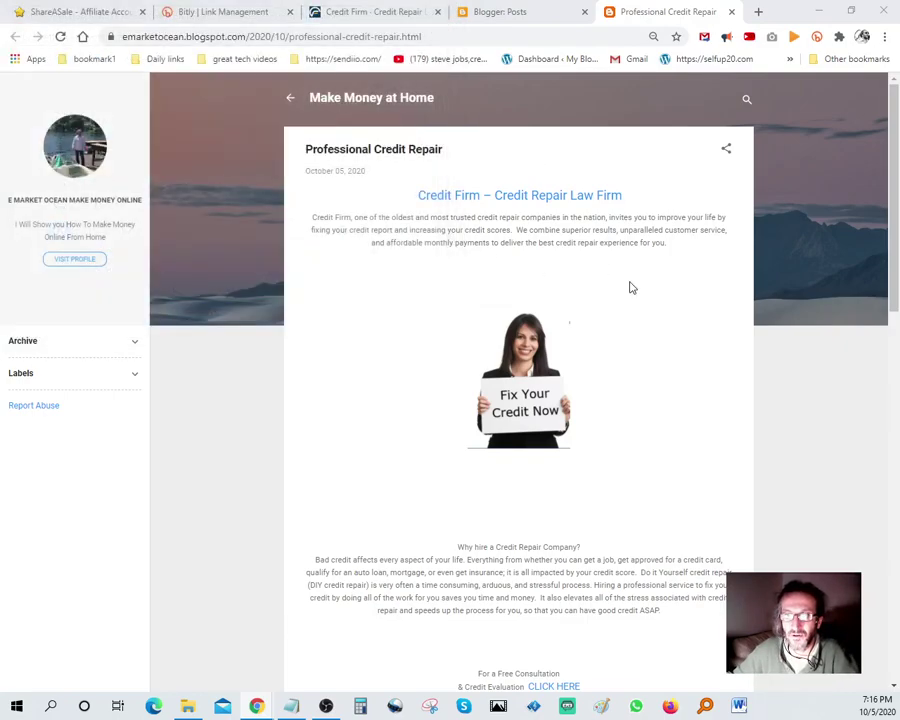
Step: Share the blog post to Pinterest by saving its image to the "Make Money Online" board, and view the pin's sending options
left_click(727, 151)
left_click(699, 236)
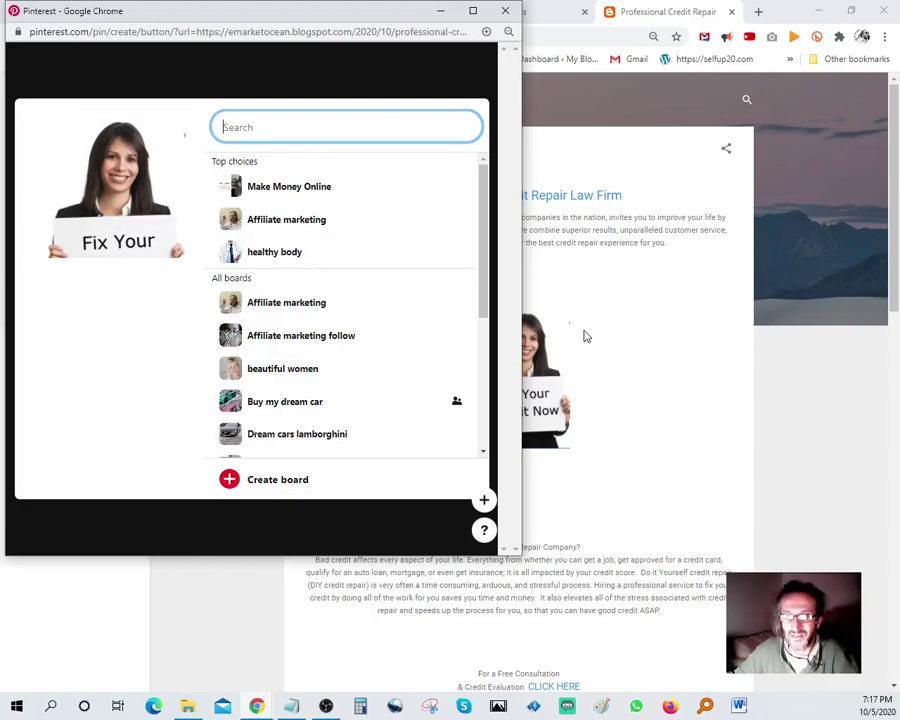
left_click(301, 190)
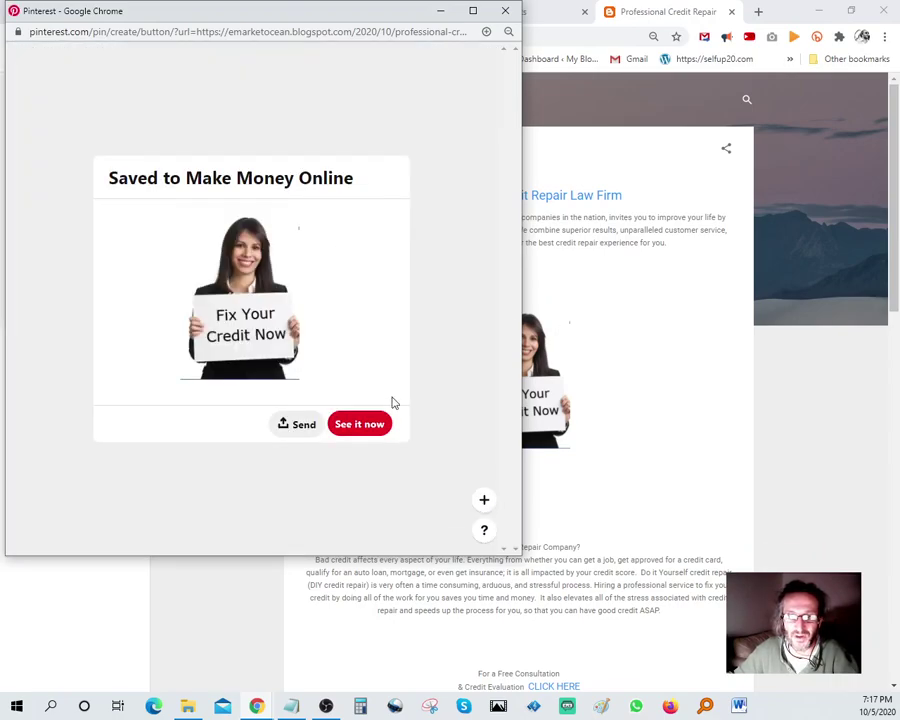
left_click(298, 424)
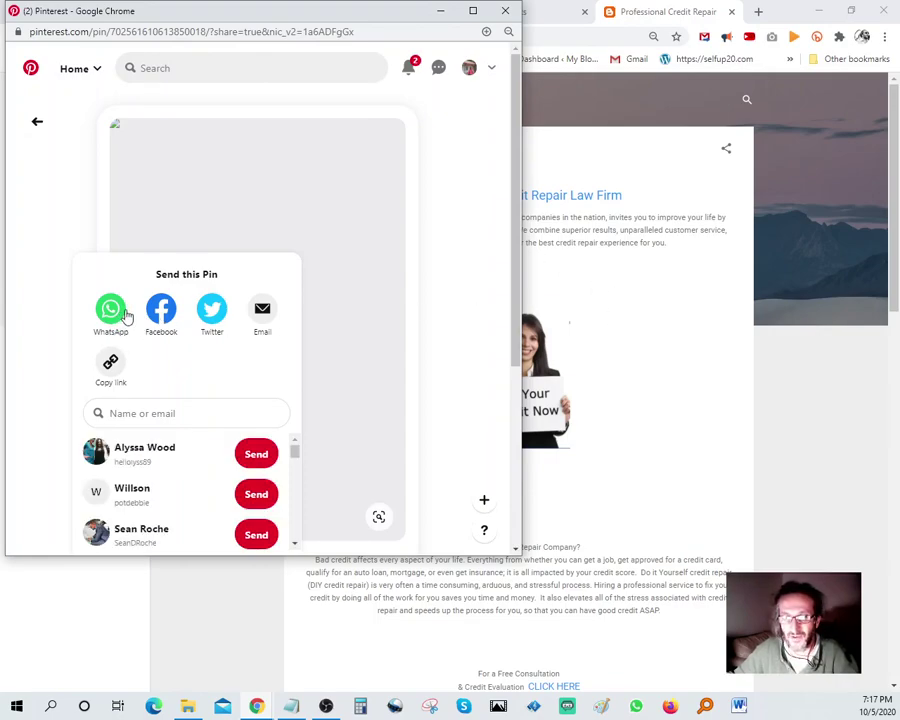
left_click(600, 322)
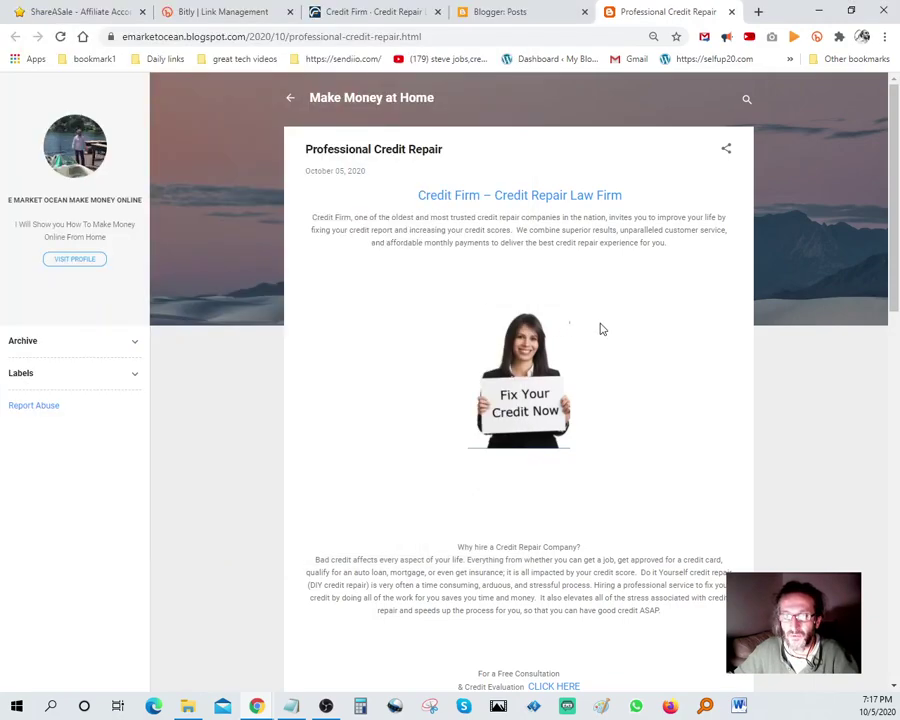
Step: Copy the share link of the "Professional Credit Repair" blog post
left_click(727, 150)
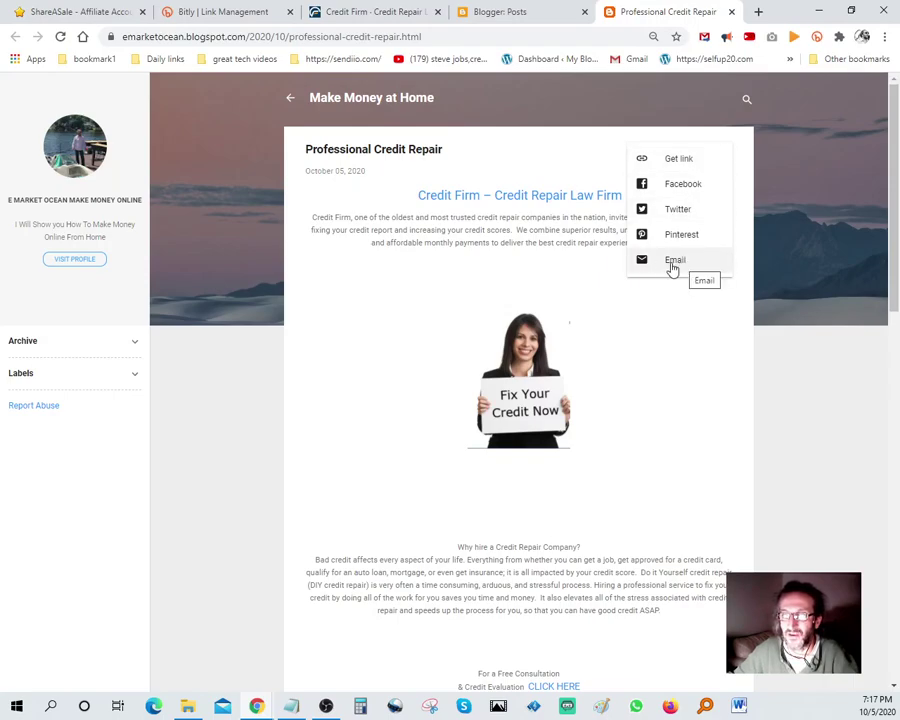
left_click(683, 160)
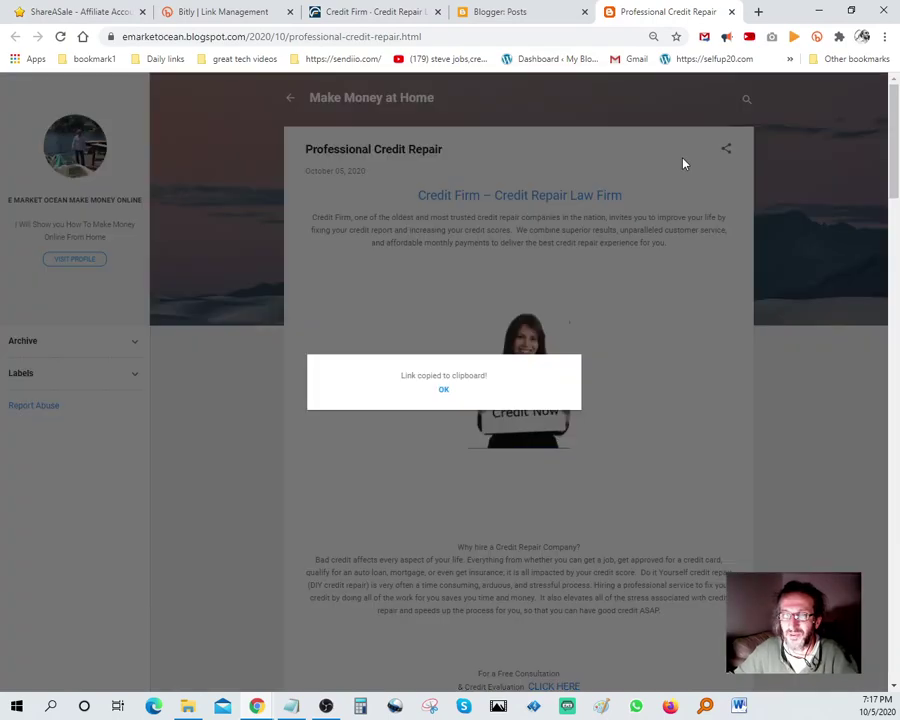
left_click(443, 391)
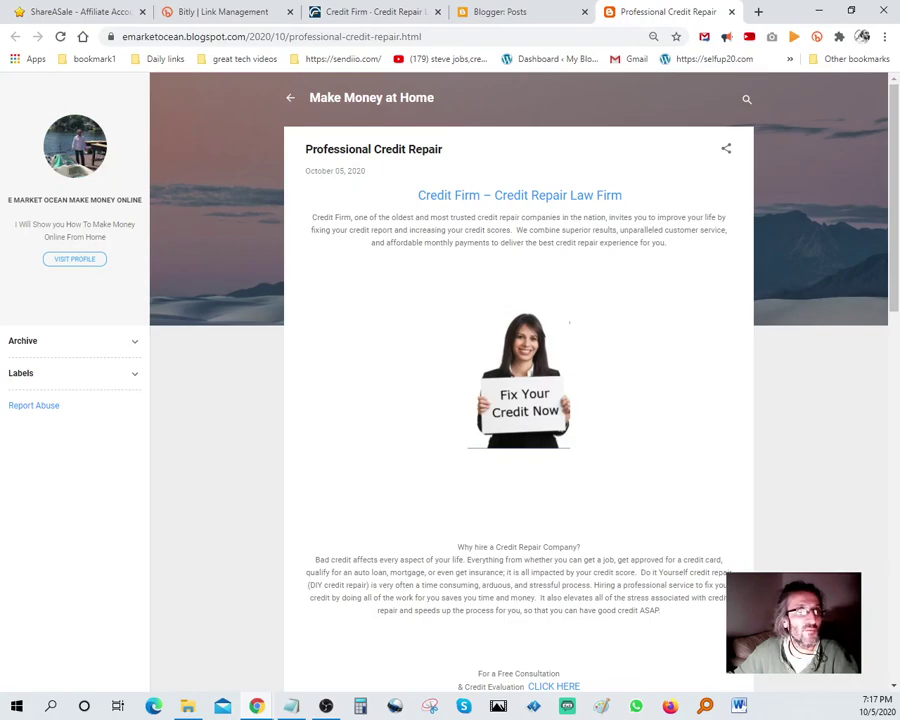
Step: Switch to the Facebook profile, close the open chats, and publish a public post containing the copied blog link
left_click(75, 145)
left_click(150, 148)
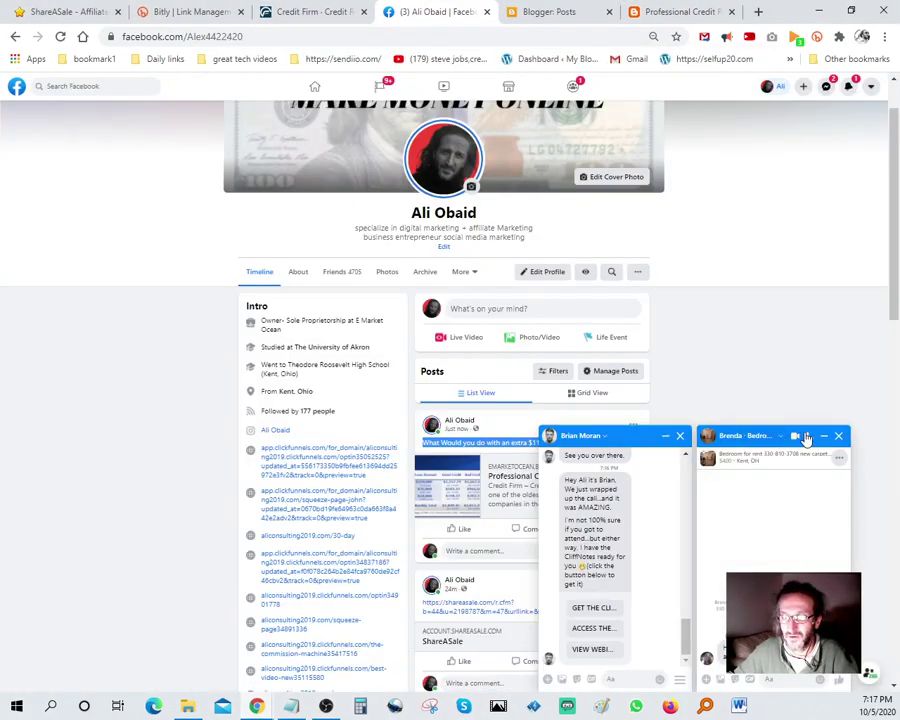
left_click(838, 436)
left_click(839, 437)
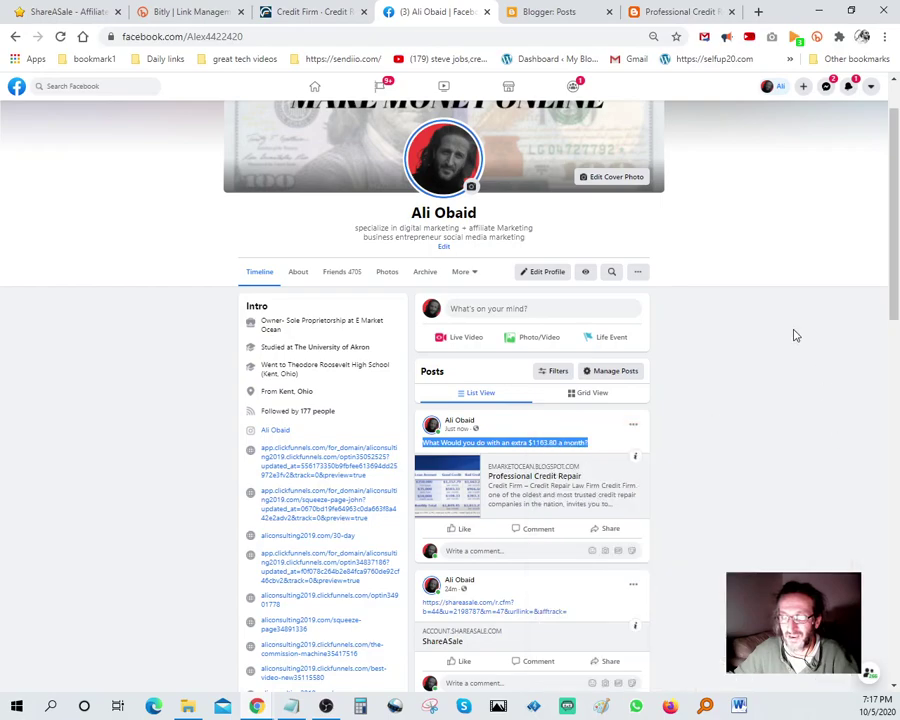
left_click(494, 314)
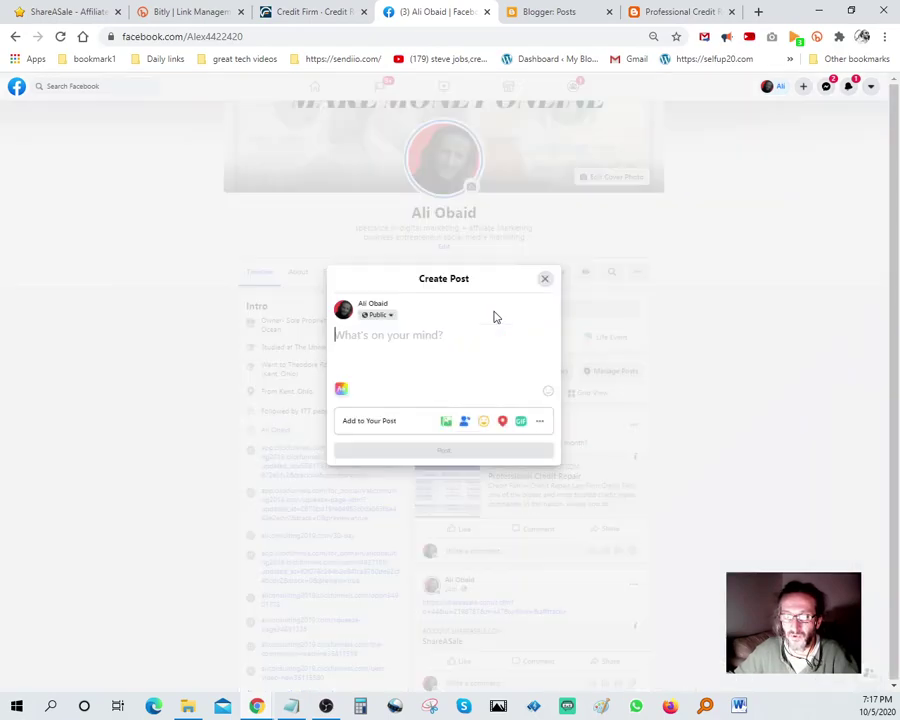
right_click(388, 336)
left_click(428, 442)
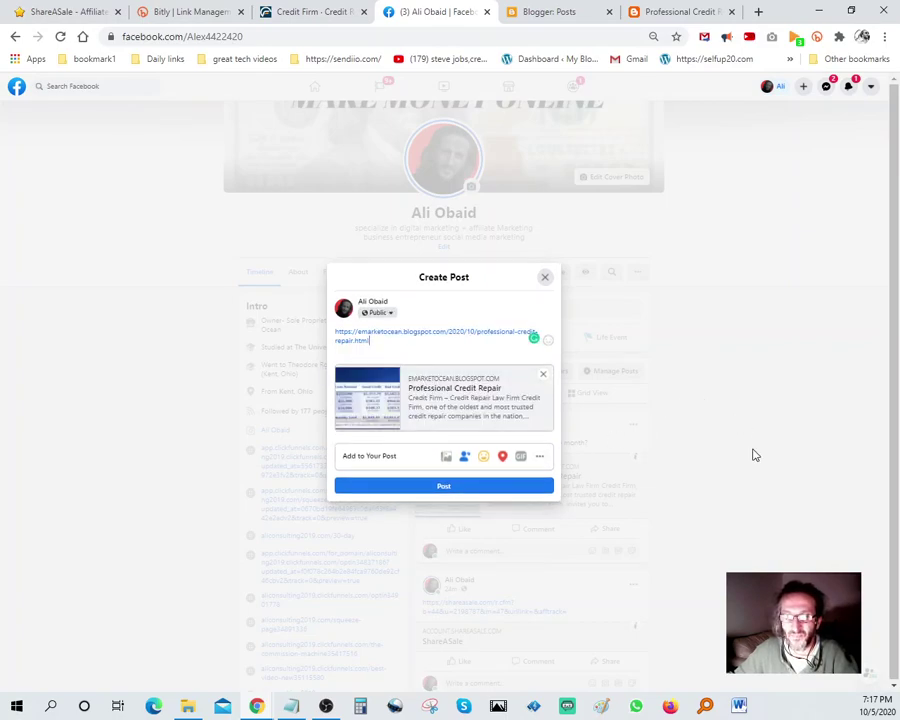
left_click(445, 486)
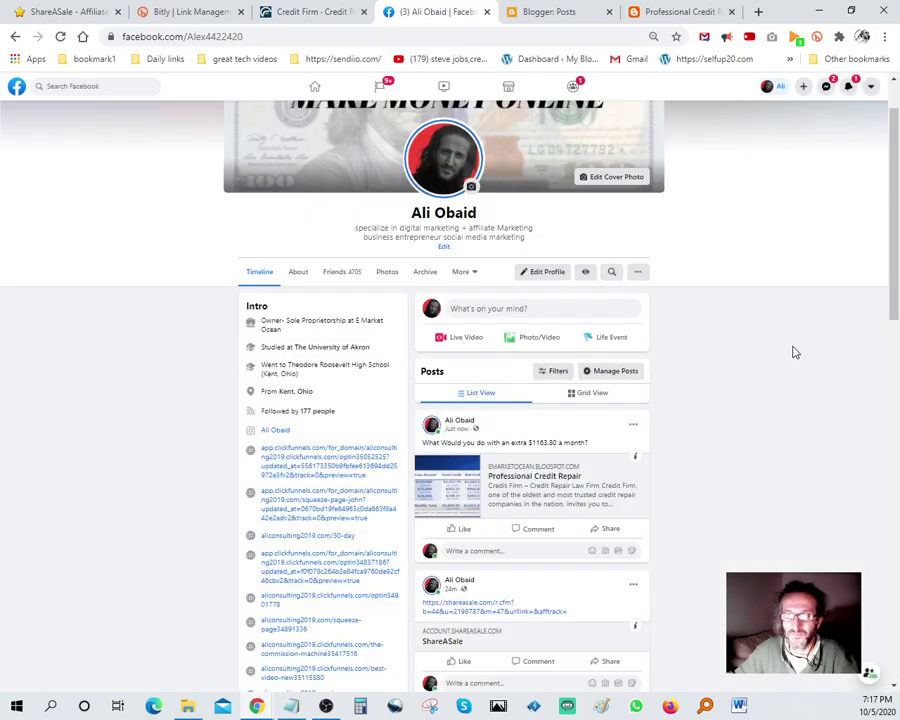
Step: React with Love to both "Professional Credit Repair" posts on the Facebook timeline
scroll(753, 408, "down", 2)
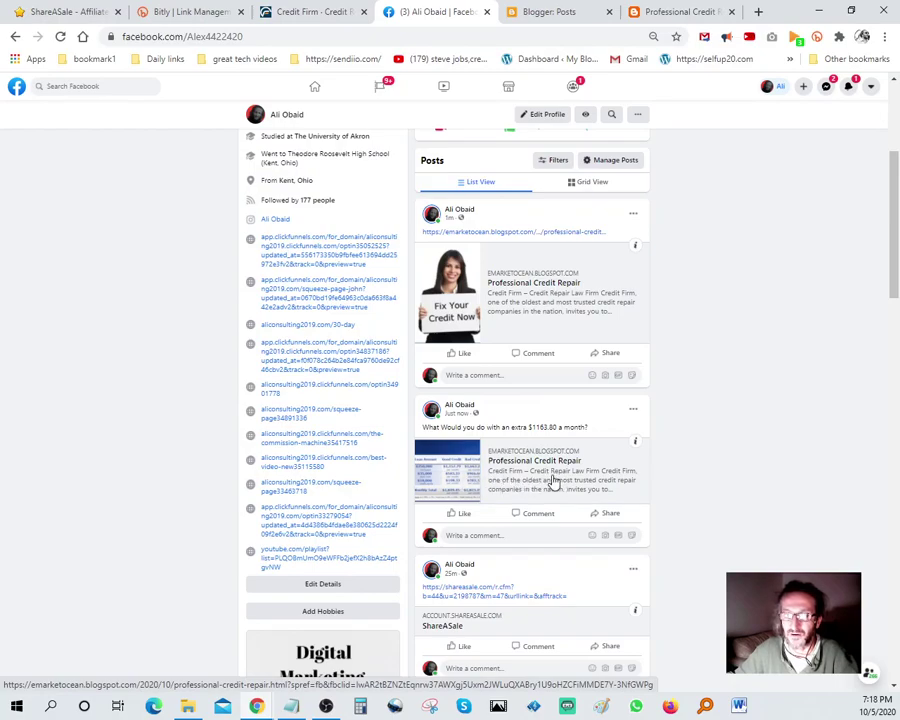
left_click(455, 515)
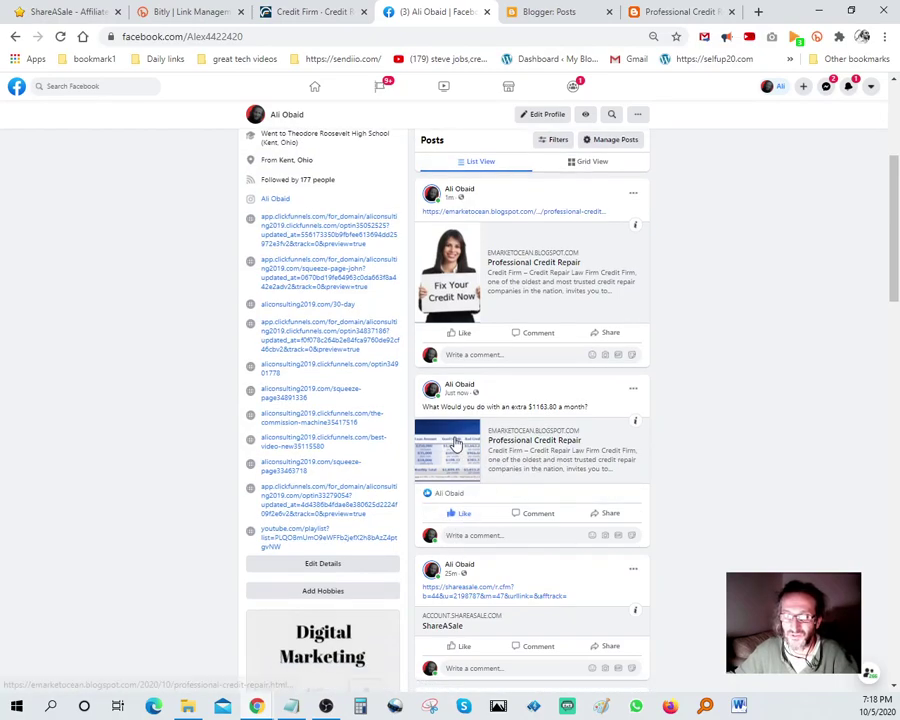
left_click(455, 334)
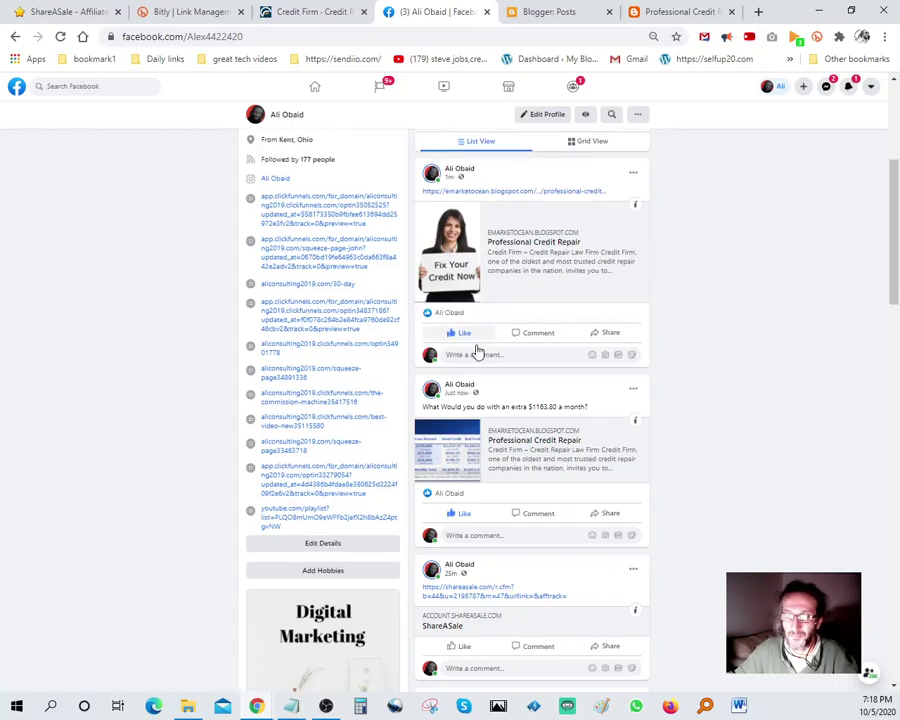
mouse_move(455, 521)
left_click(450, 489)
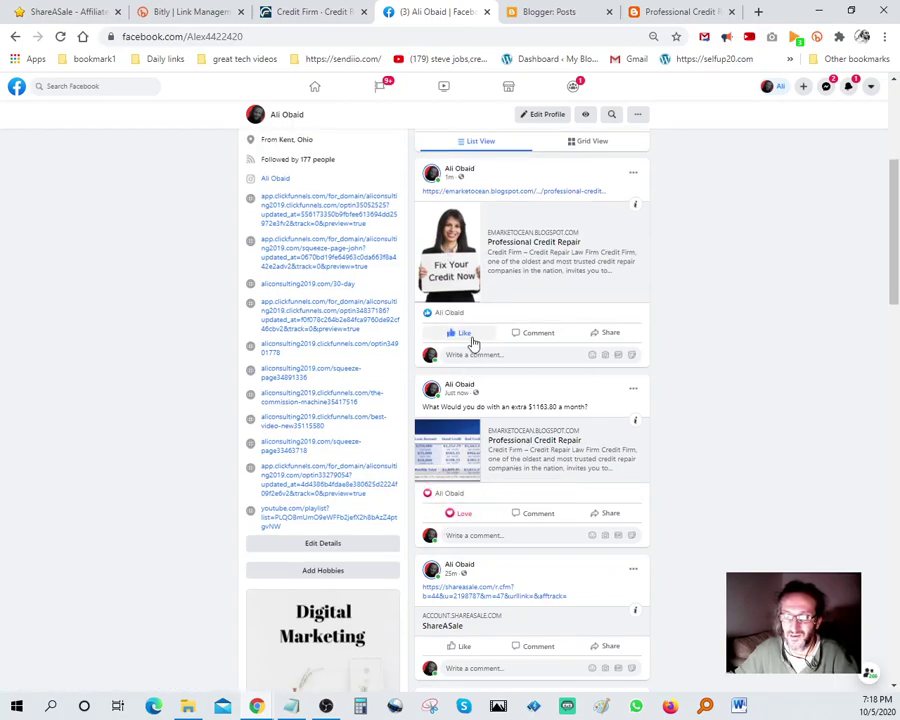
mouse_move(460, 340)
left_click(448, 310)
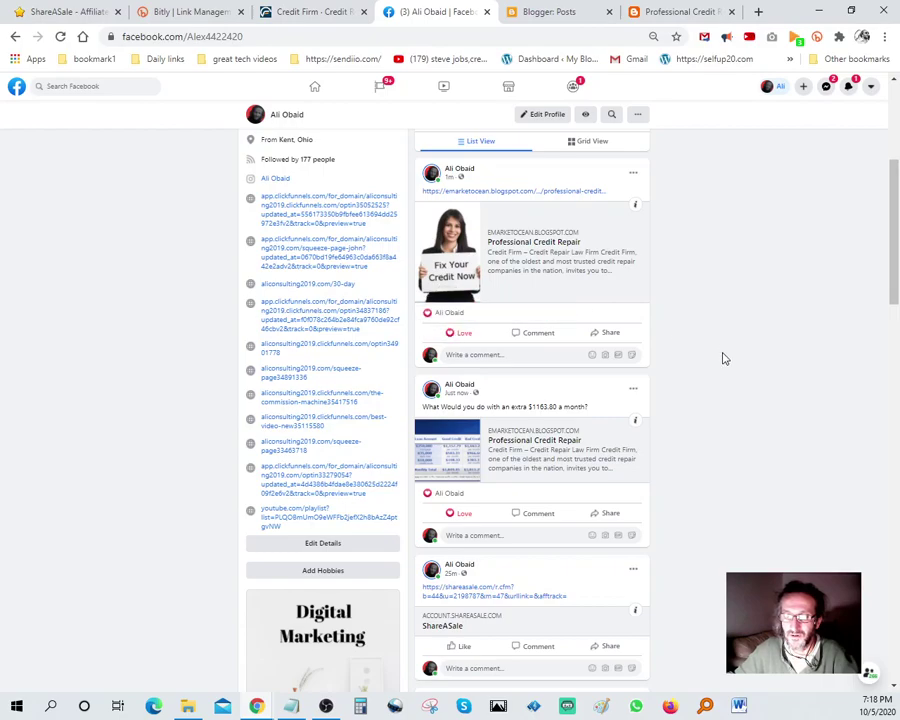
left_click(524, 335)
right_click(519, 361)
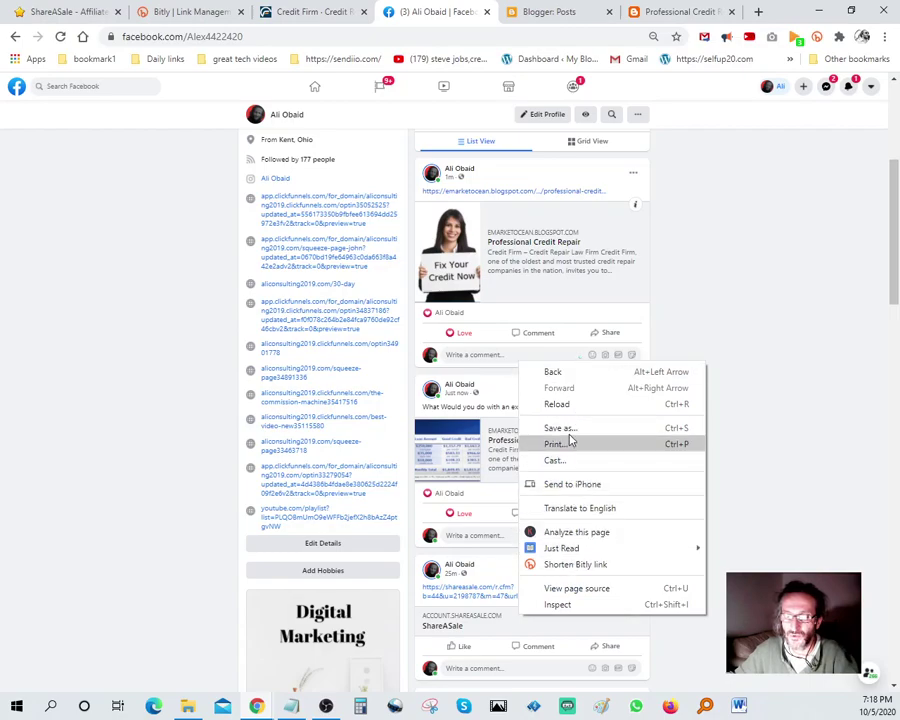
left_click(790, 480)
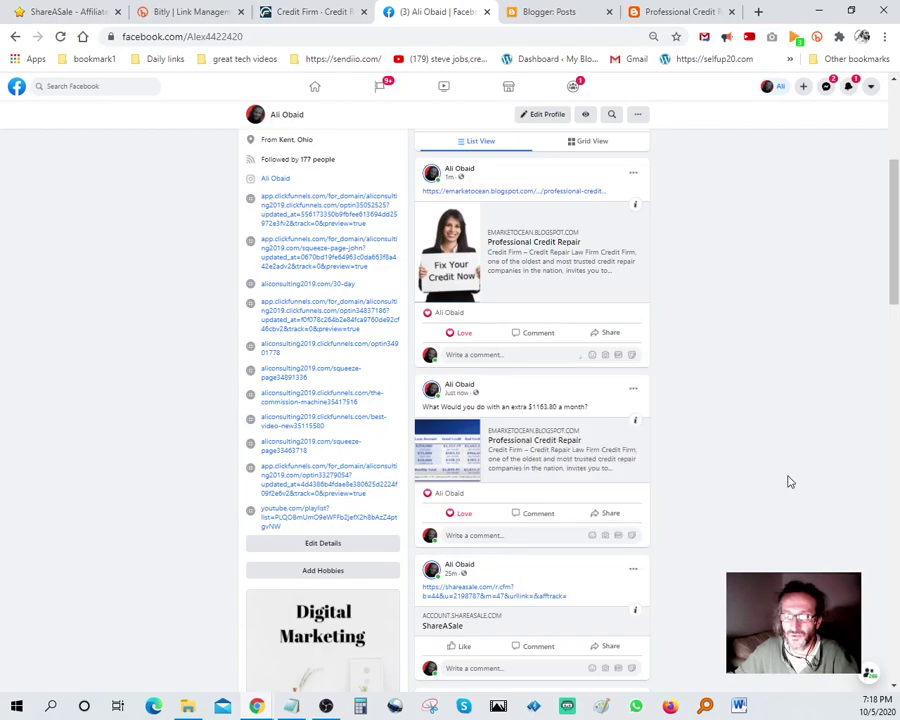
Step: Copy "What Would you do with an extra $1163.80 a month?" from the earlier share and post it as a comment on the newest Facebook post
left_click_drag(427, 412, 607, 414)
right_click(580, 405)
left_click(595, 416)
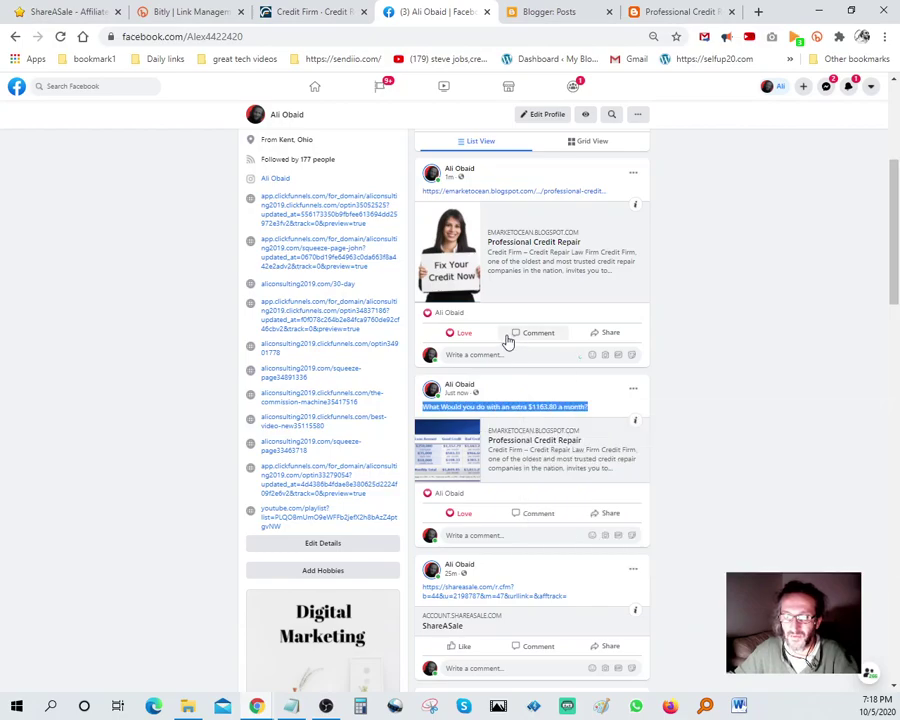
left_click(486, 350)
right_click(487, 353)
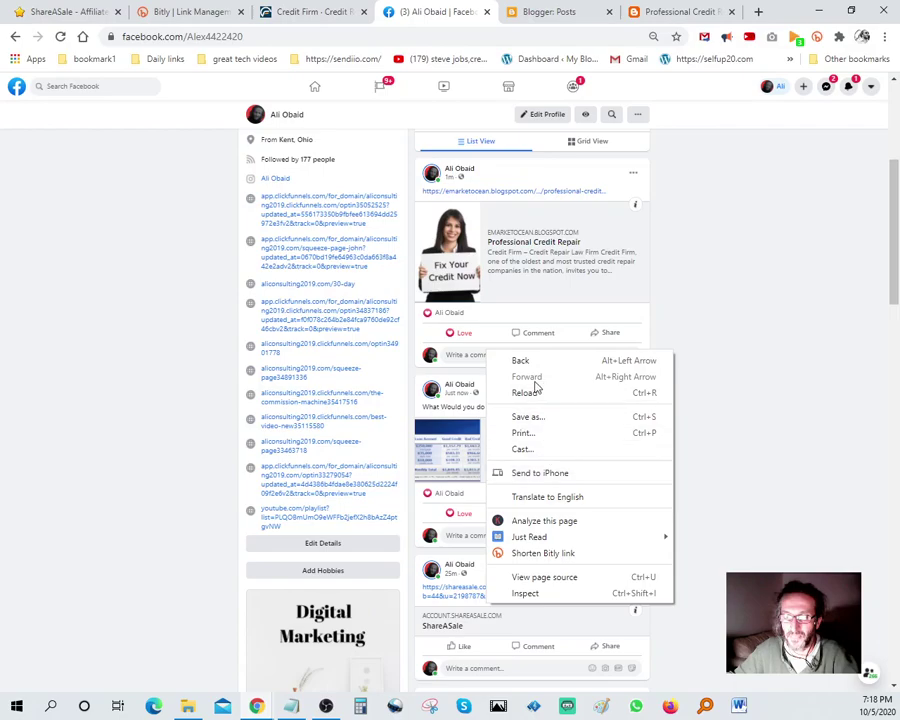
left_click(467, 353)
right_click(467, 360)
left_click(520, 468)
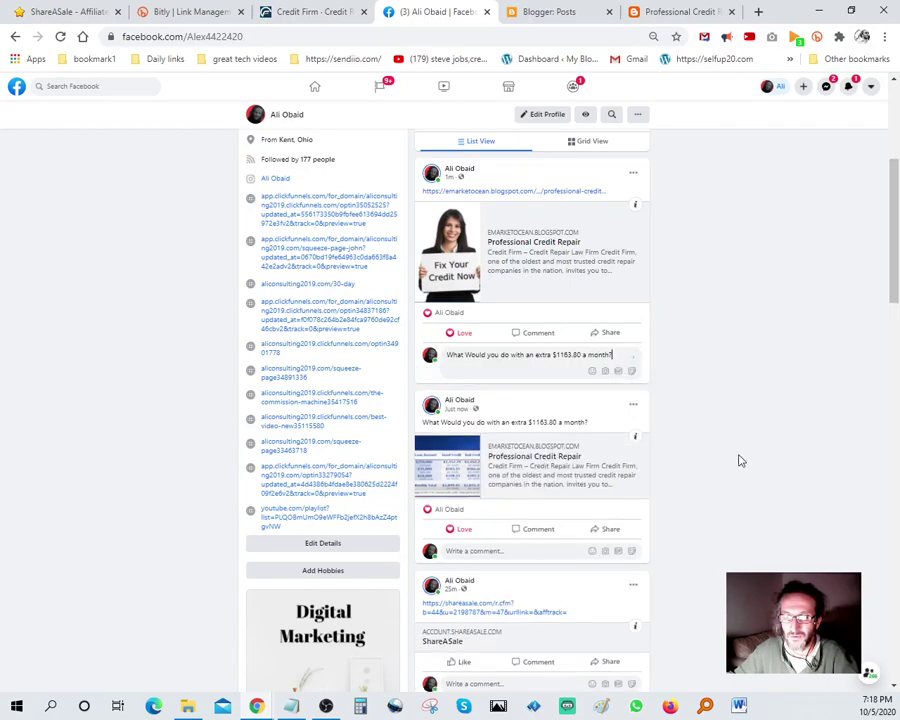
key("Return")
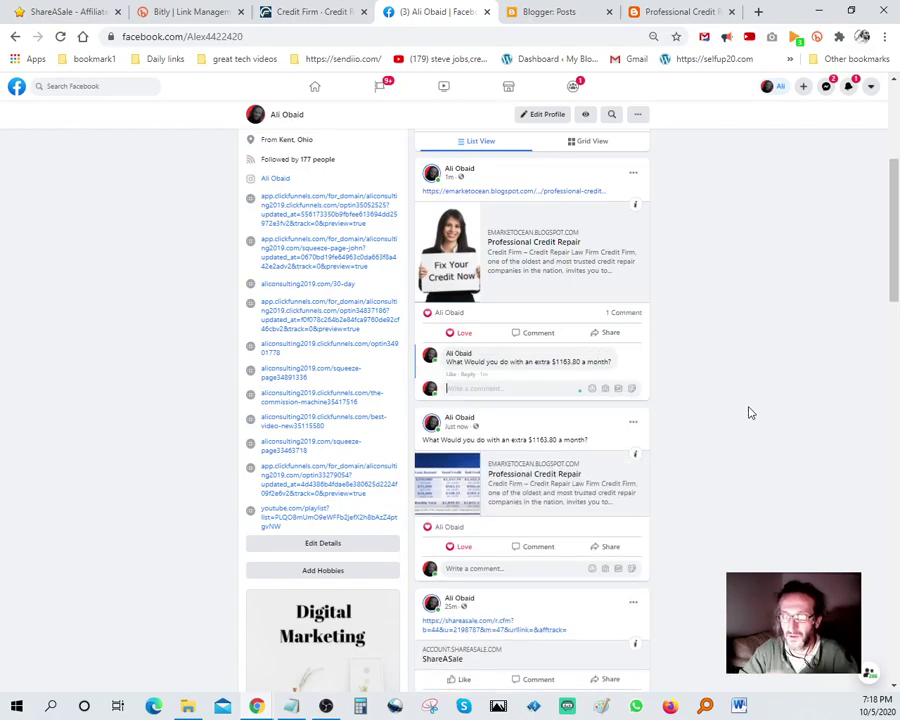
Step: Switch to ShareASale and copy the full HTML code of the "click here for professional credit repair help" text link
left_click(562, 11)
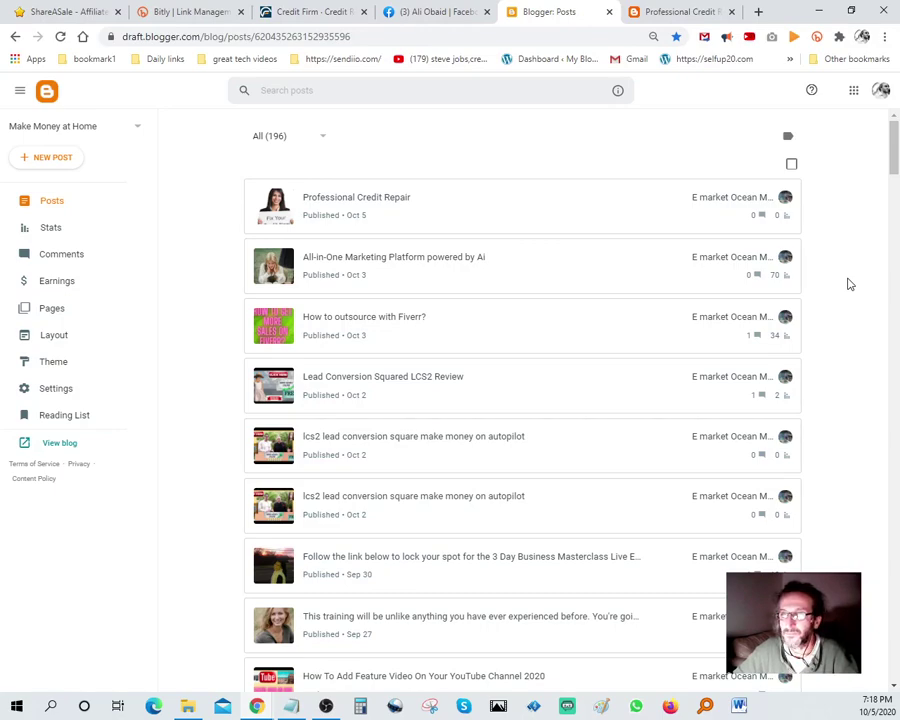
left_click(36, 8)
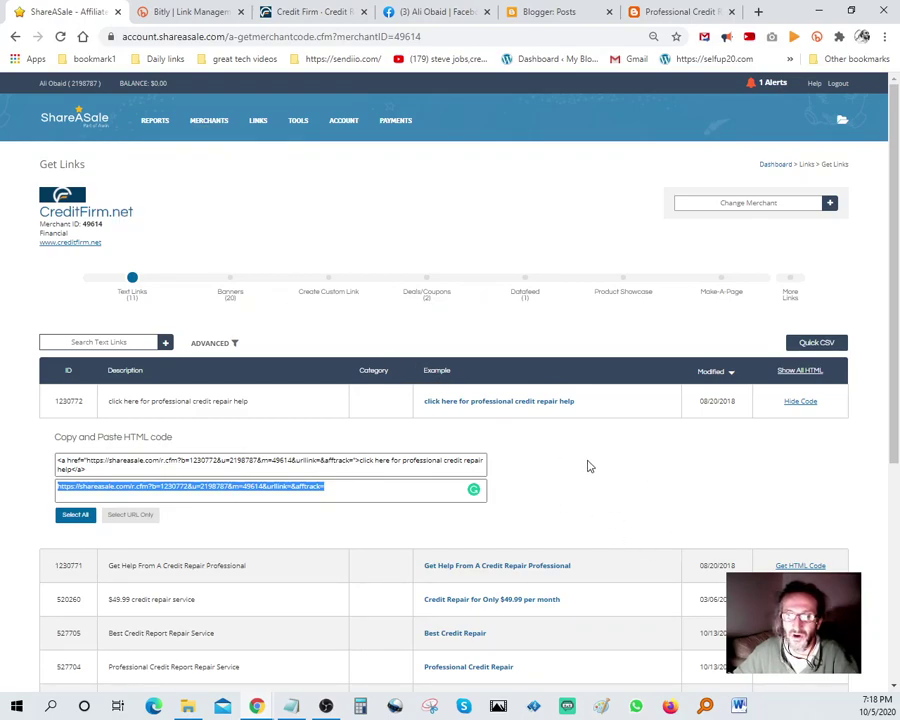
left_click(106, 469)
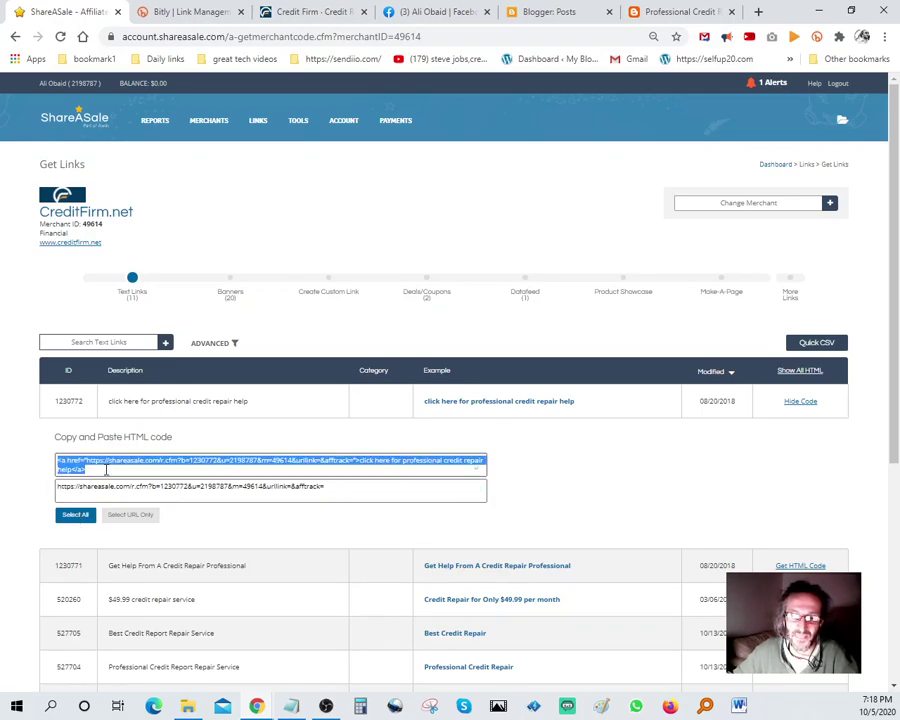
right_click(107, 463)
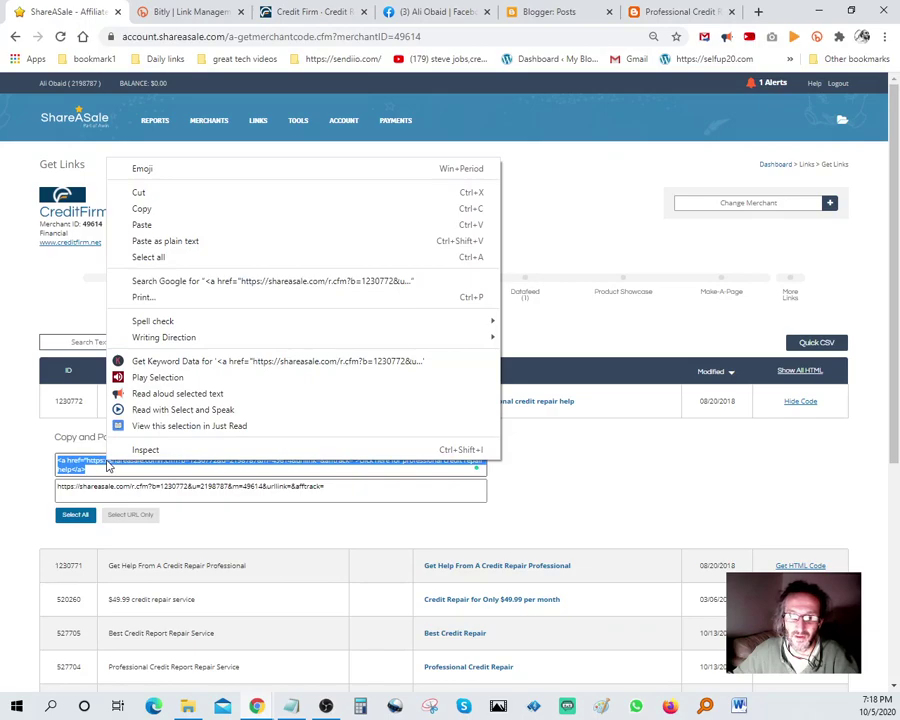
left_click(160, 208)
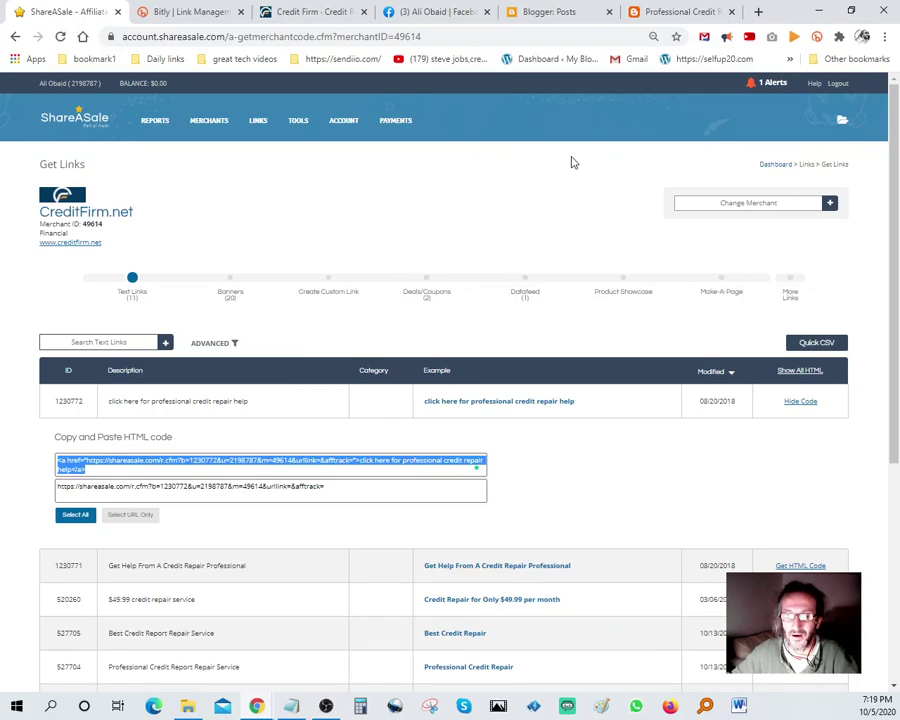
Step: Open the "Professional Credit Repair" post for editing in Blogger and add several blank lines below the "Fix Your Credit Now" image
left_click(540, 11)
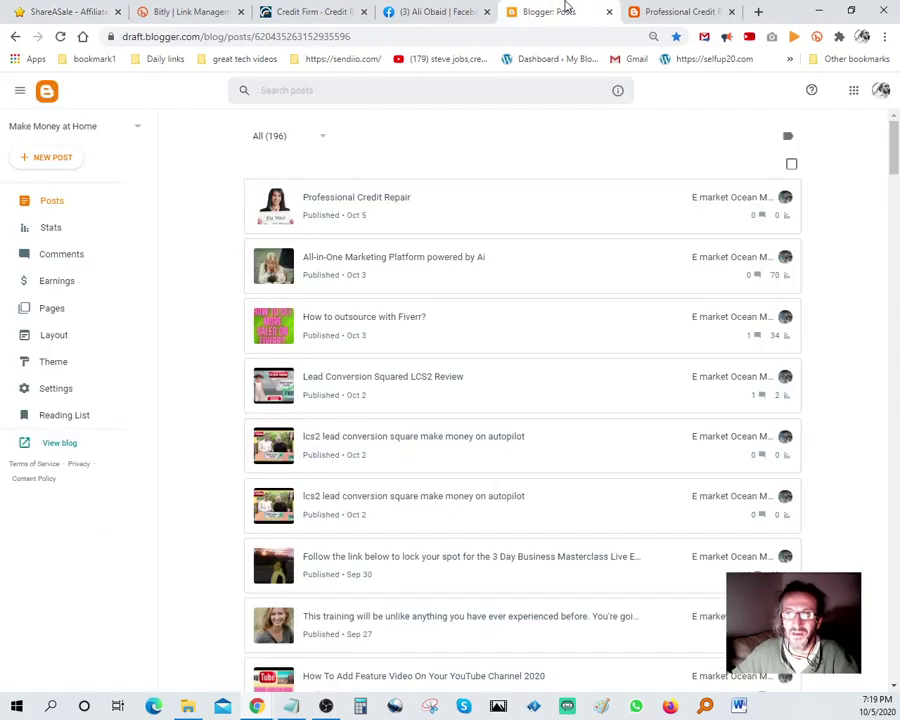
left_click(367, 200)
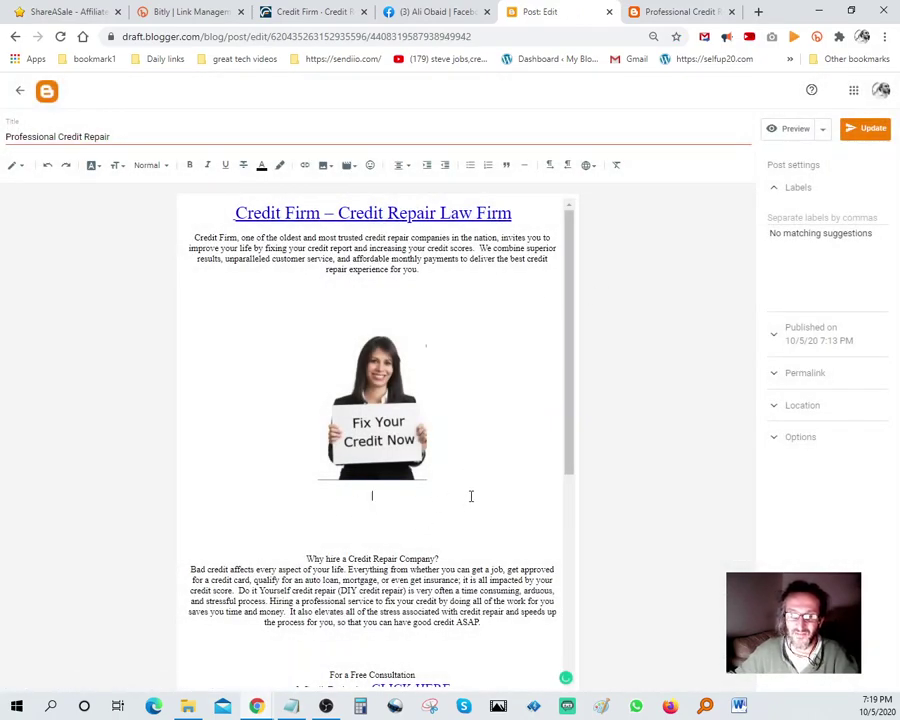
key("Return")
key("Return")
key("Return")
key("Return")
key("Return")
key("Return")
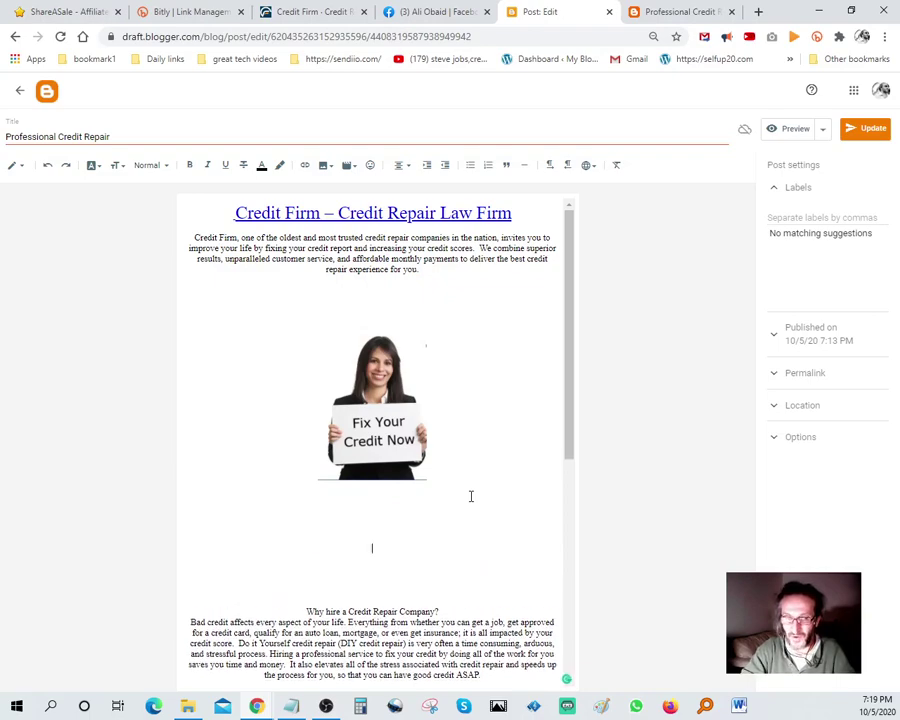
key("Return")
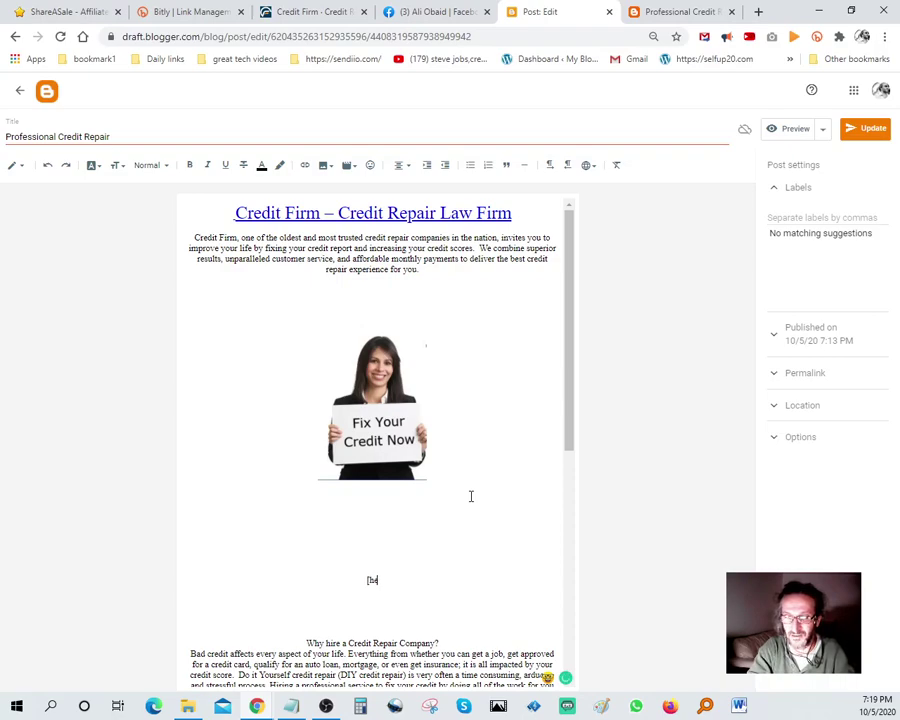
Step: Enter the placeholder "[HTML code 1]" on the blank line above "Why hire a Credit Repair Company?"
key("BackSpace")
key("BackSpace")
key("BackSpace")
key("BackSpace")
type("HTML co")
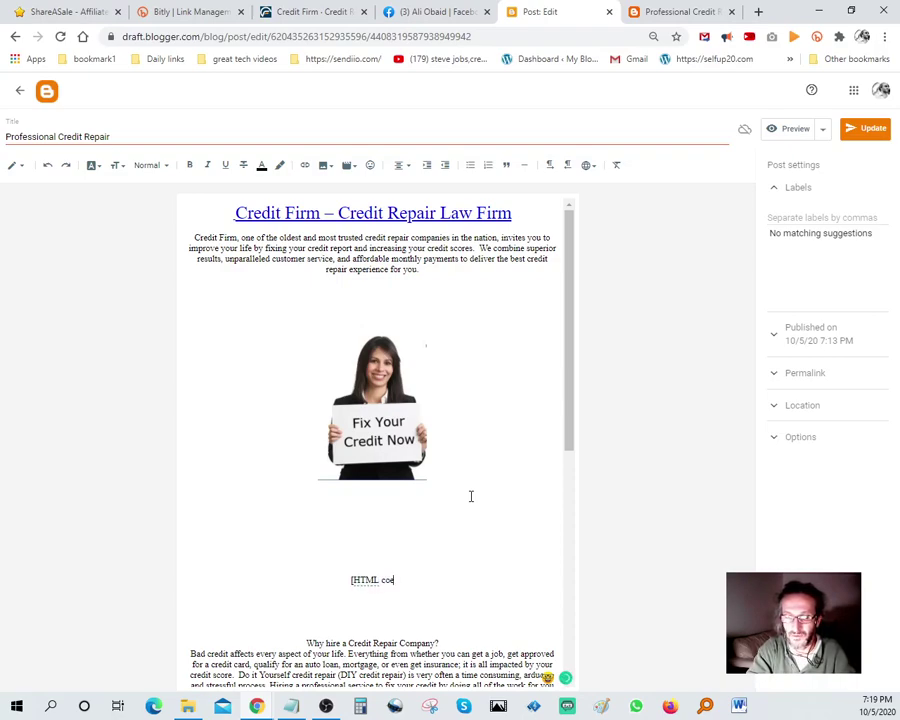
type("de her")
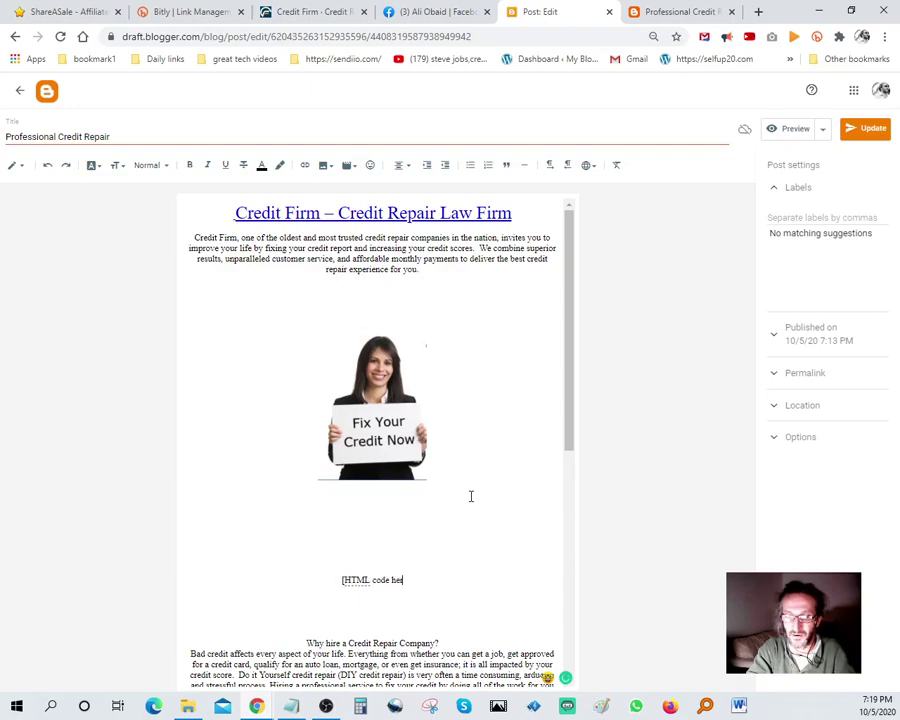
key("BackSpace")
key("BackSpace")
key("BackSpace")
type("1")
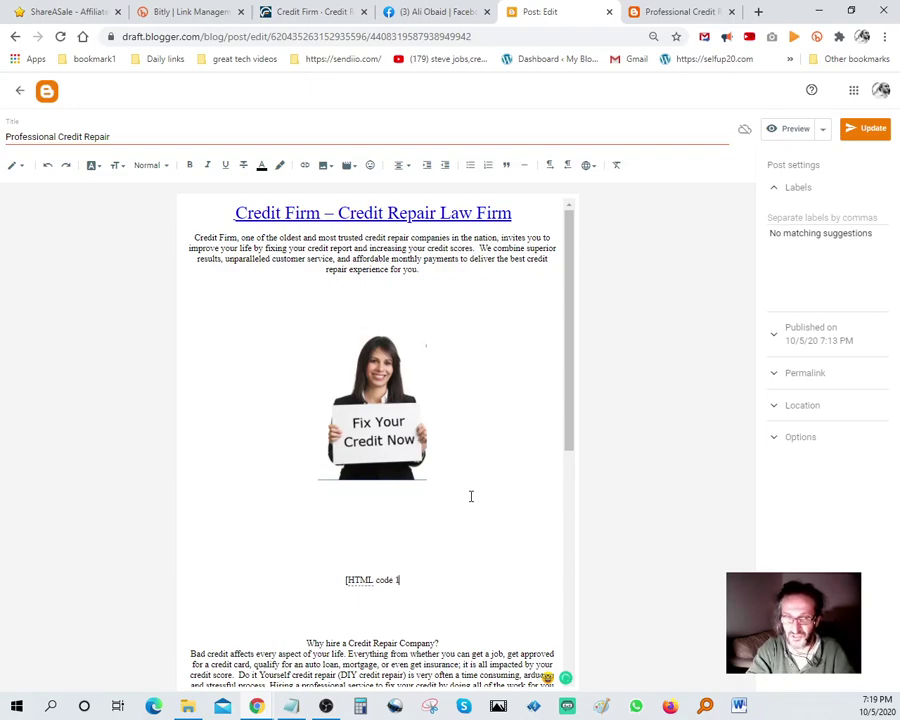
type("]")
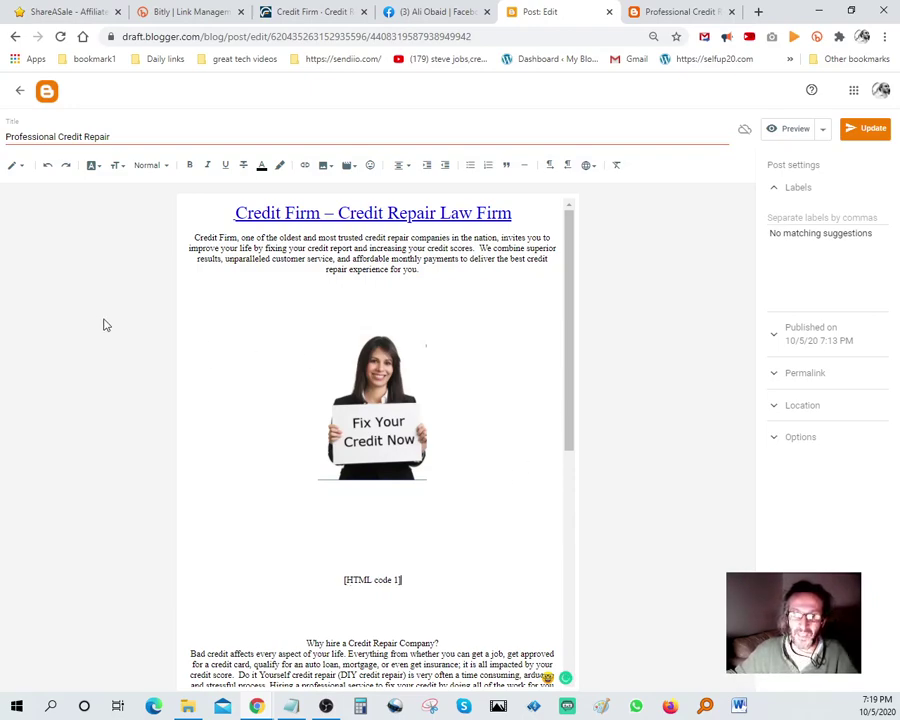
Step: Locate the placeholder in the post's HTML view by finding "htm" on the page, and enlarge the page to 110%
left_click(18, 169)
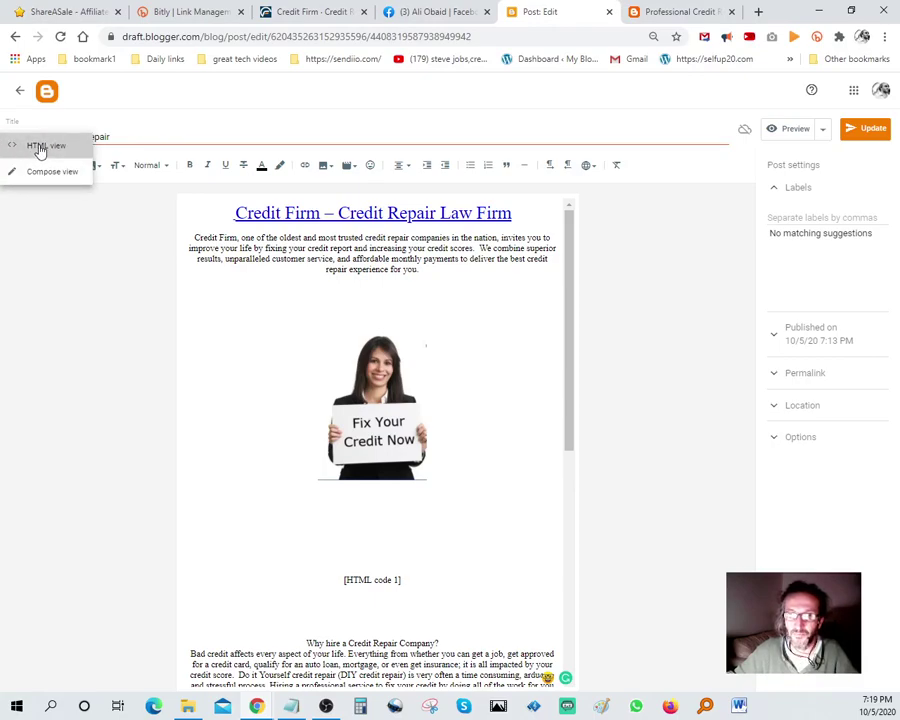
left_click(40, 148)
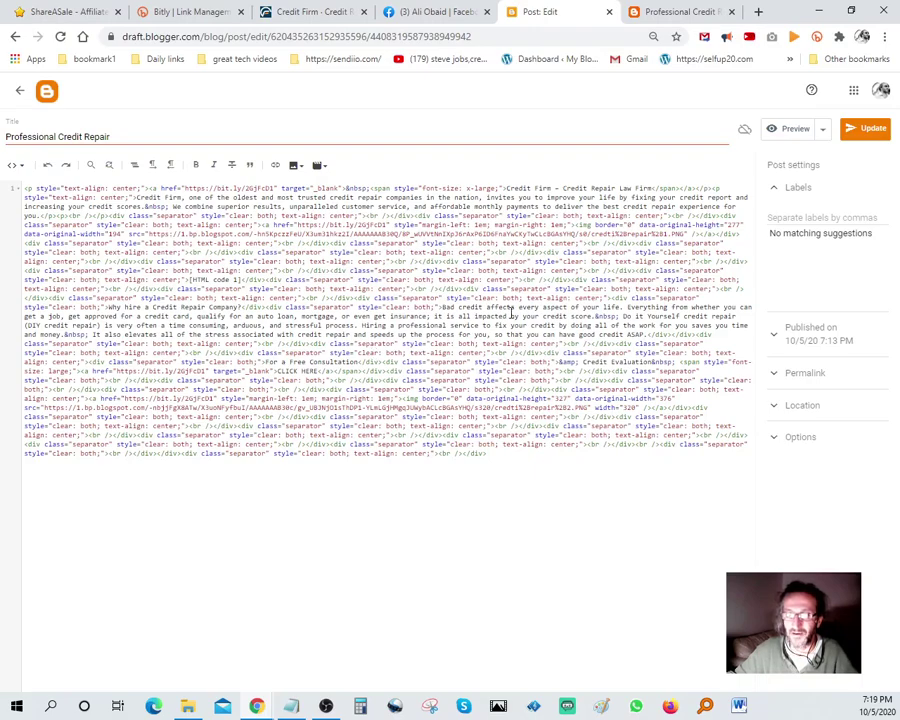
key("ctrl+f")
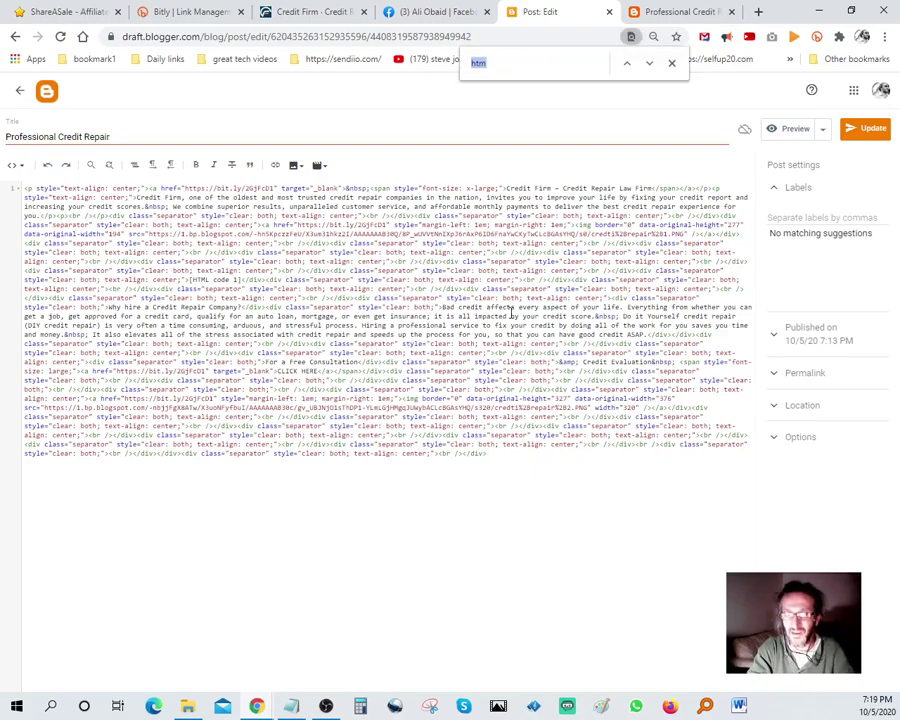
type("html")
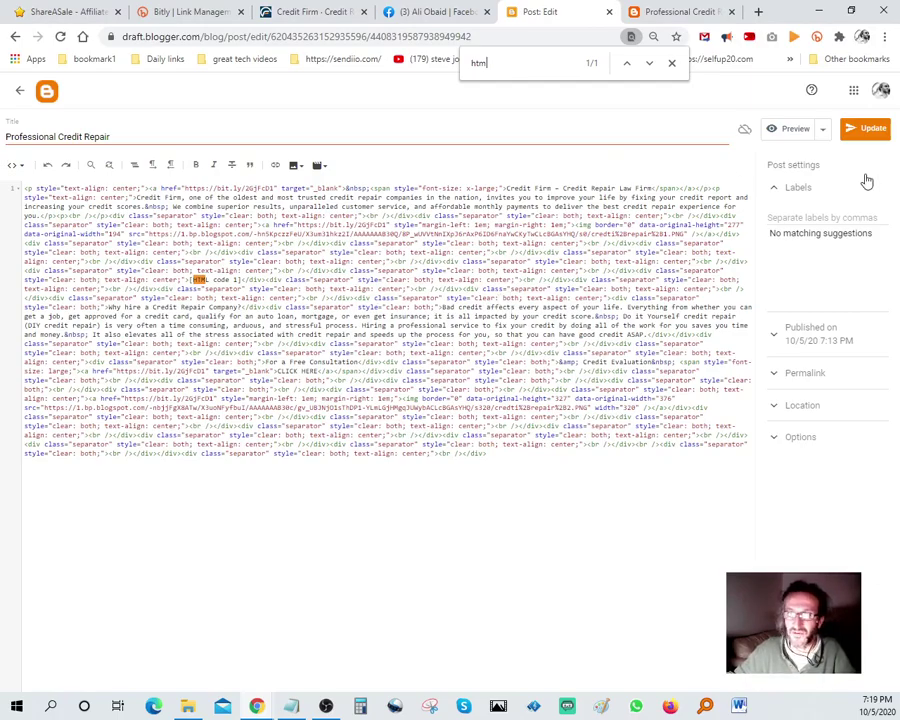
left_click(884, 37)
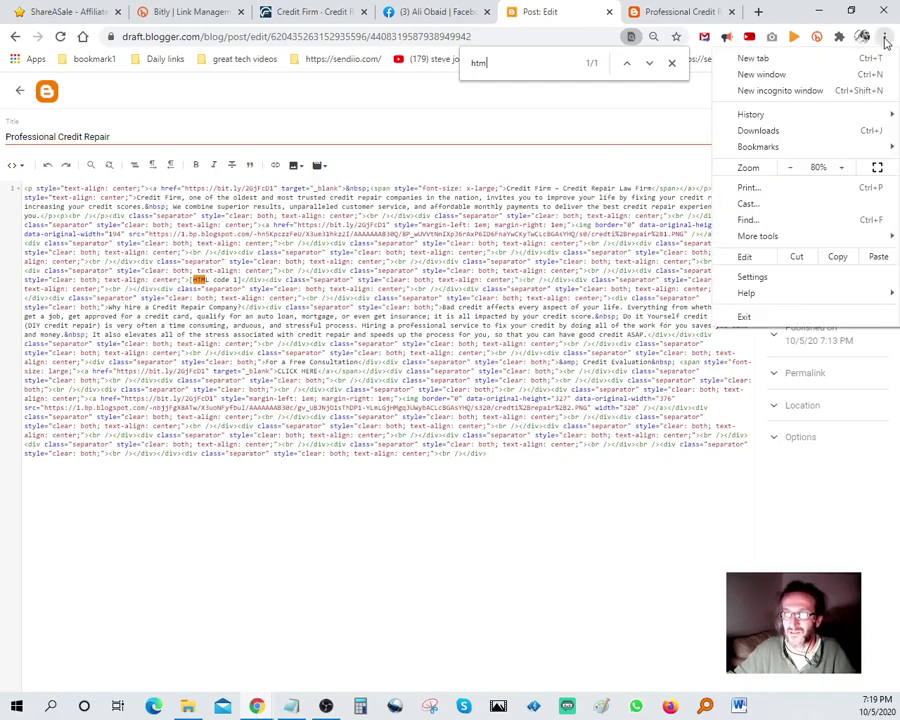
left_click(845, 167)
left_click(845, 167)
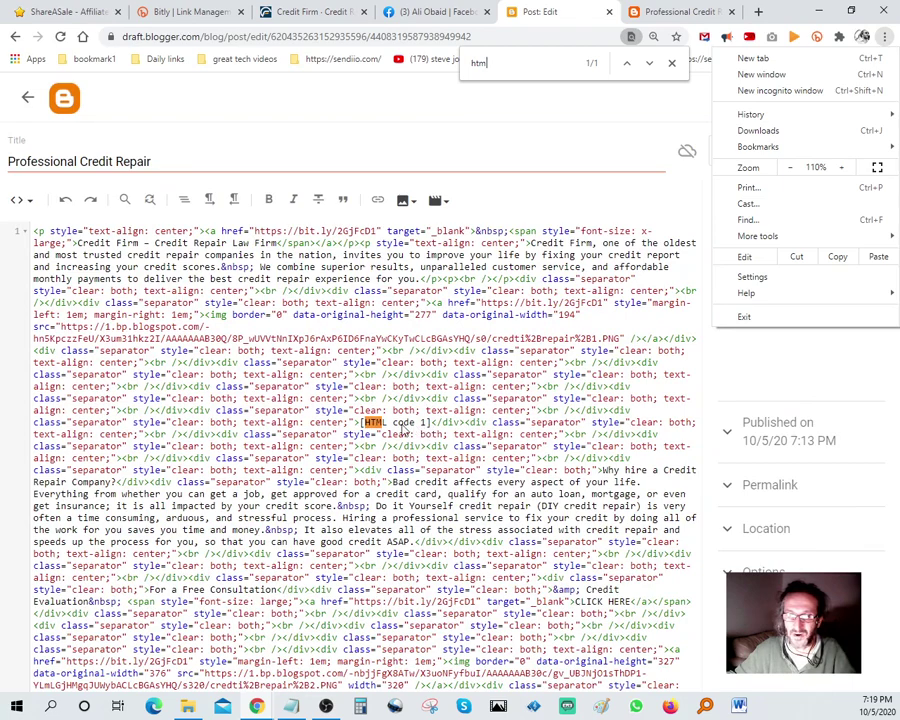
type("l")
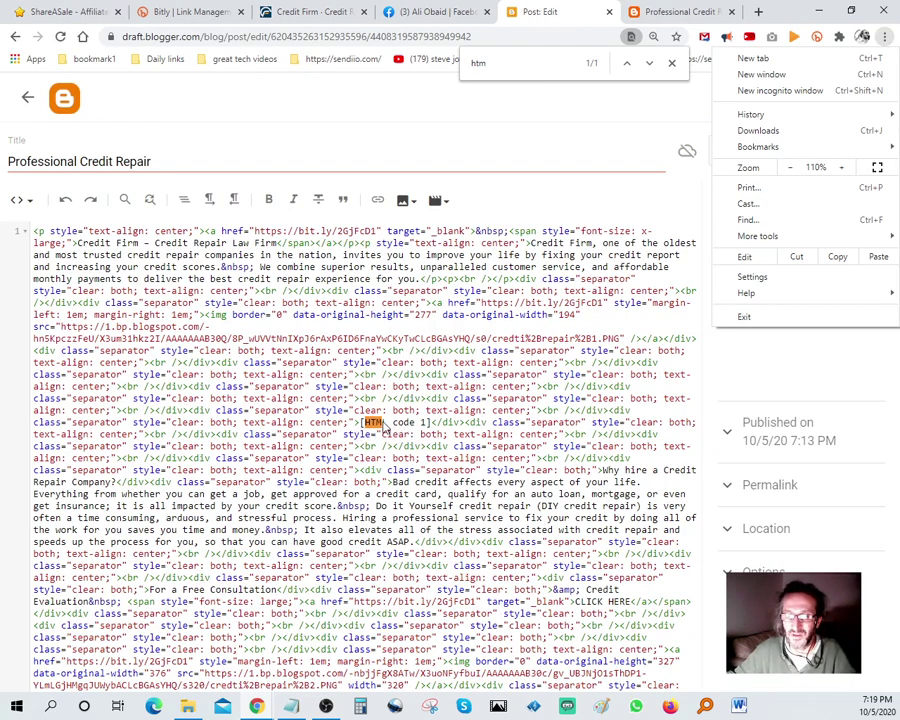
Step: Replace the text "HTML code 1" inside the brackets with the copied ShareASale link code and update the post
left_click(372, 425)
left_click_drag(366, 423, 396, 422)
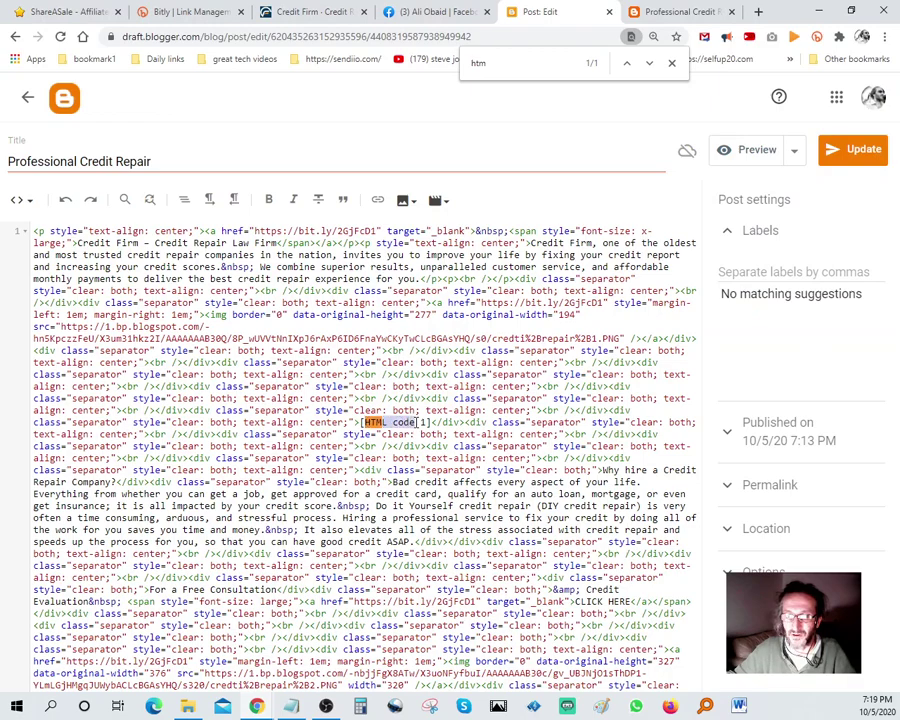
right_click(419, 421)
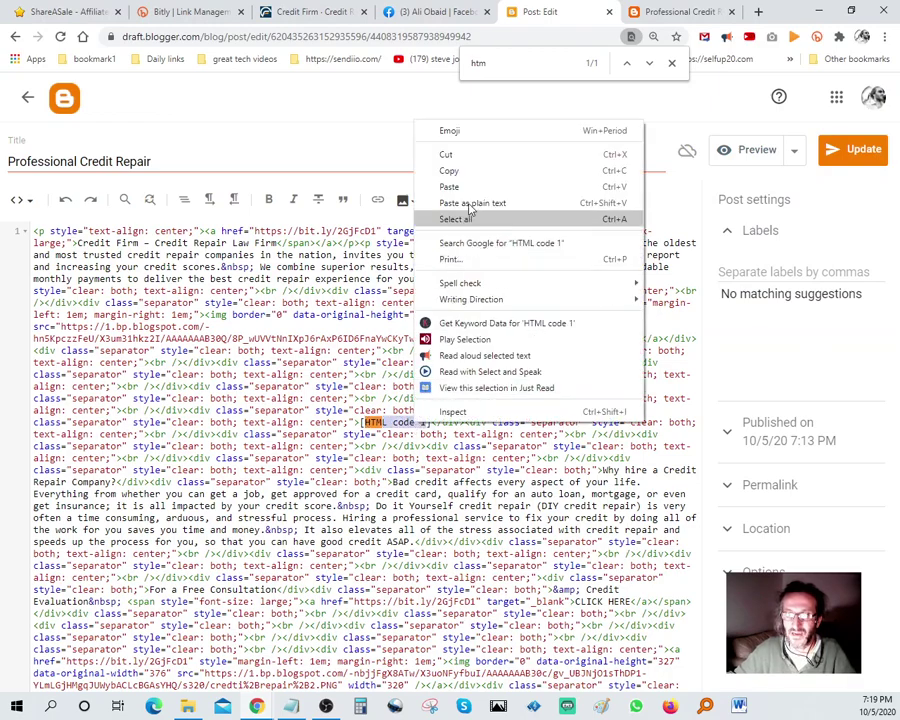
left_click(448, 169)
key("ctrl+v")
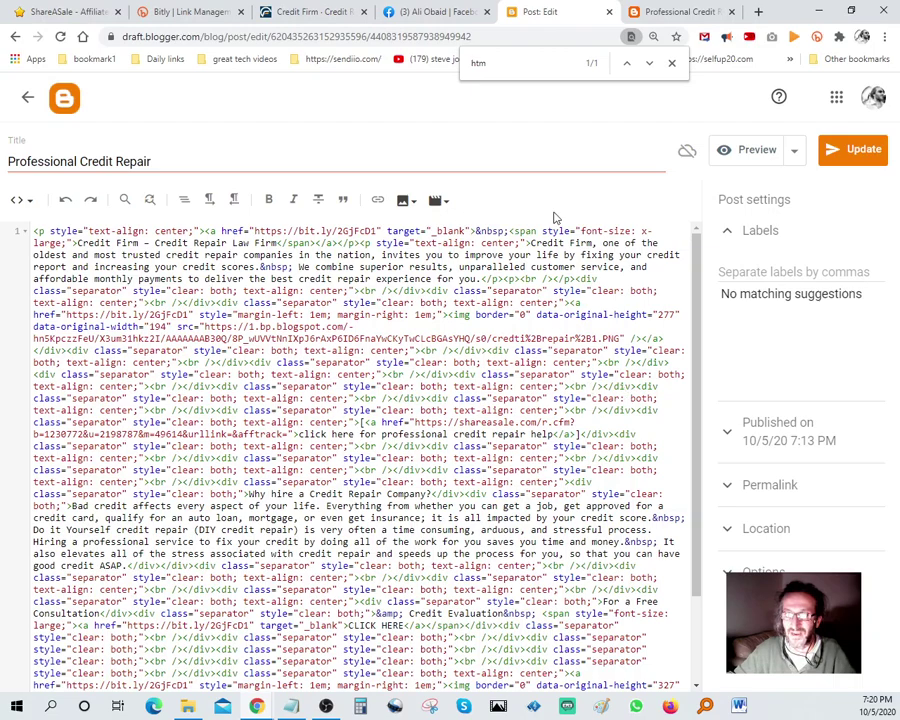
left_click(852, 150)
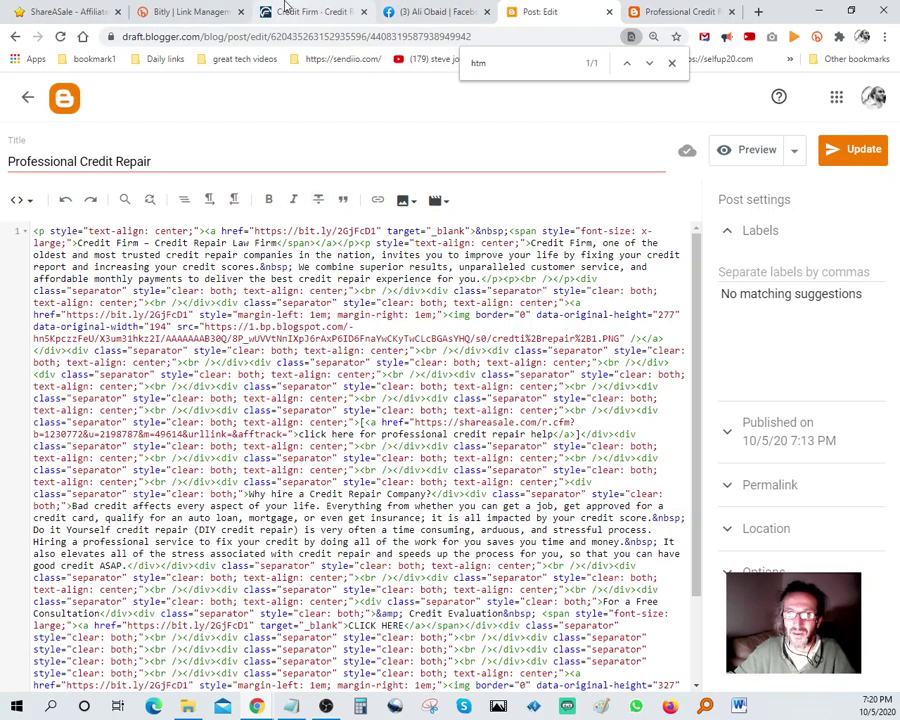
Step: Look at the ShareASale code and the live blog post, and return the editor to Compose view to check the inserted link
left_click(75, 10)
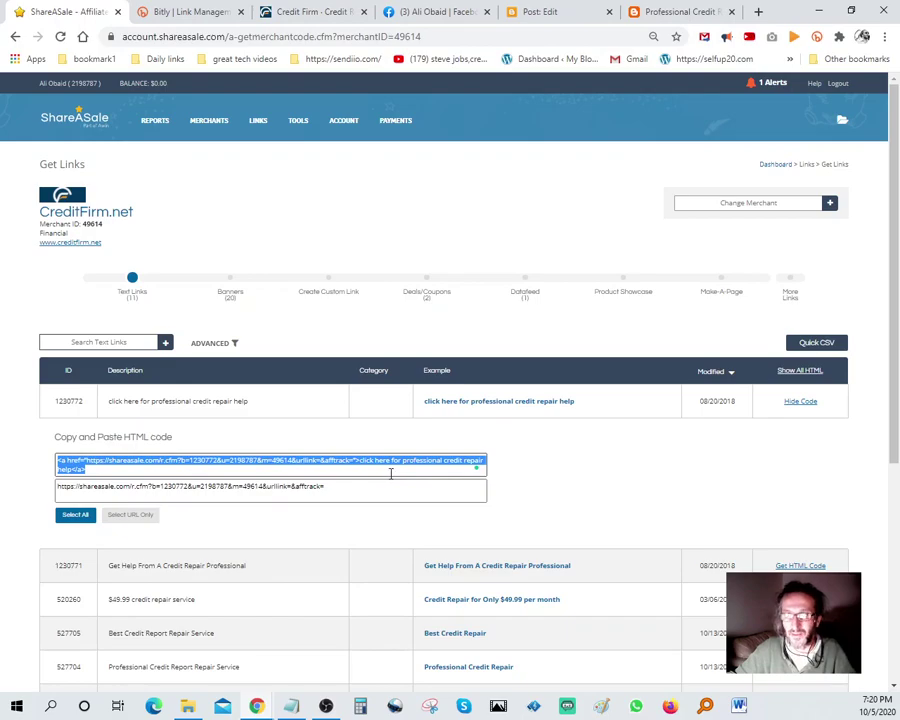
left_click(656, 9)
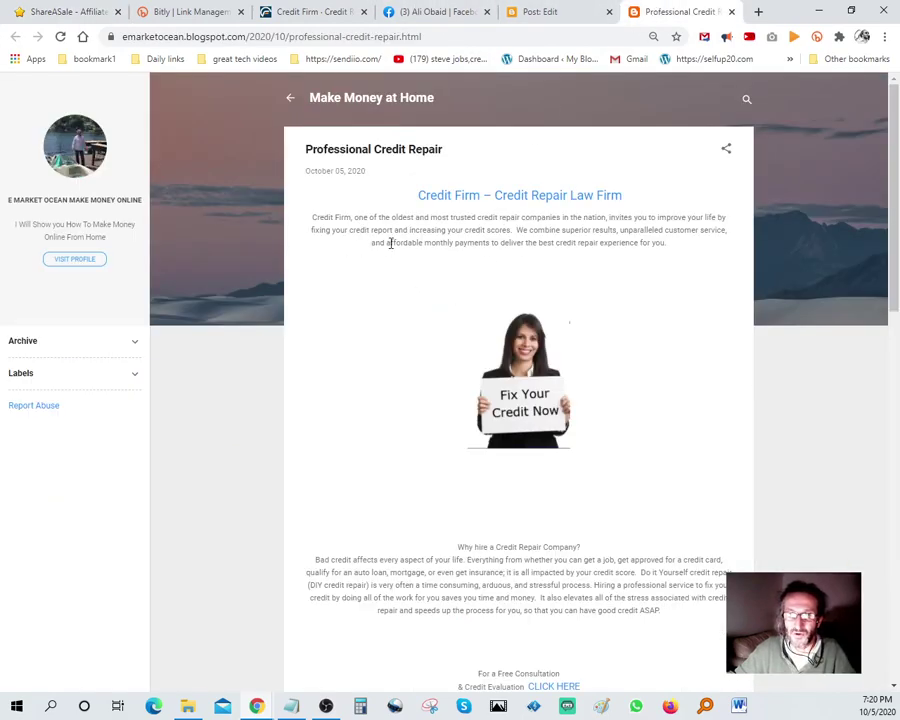
left_click(538, 10)
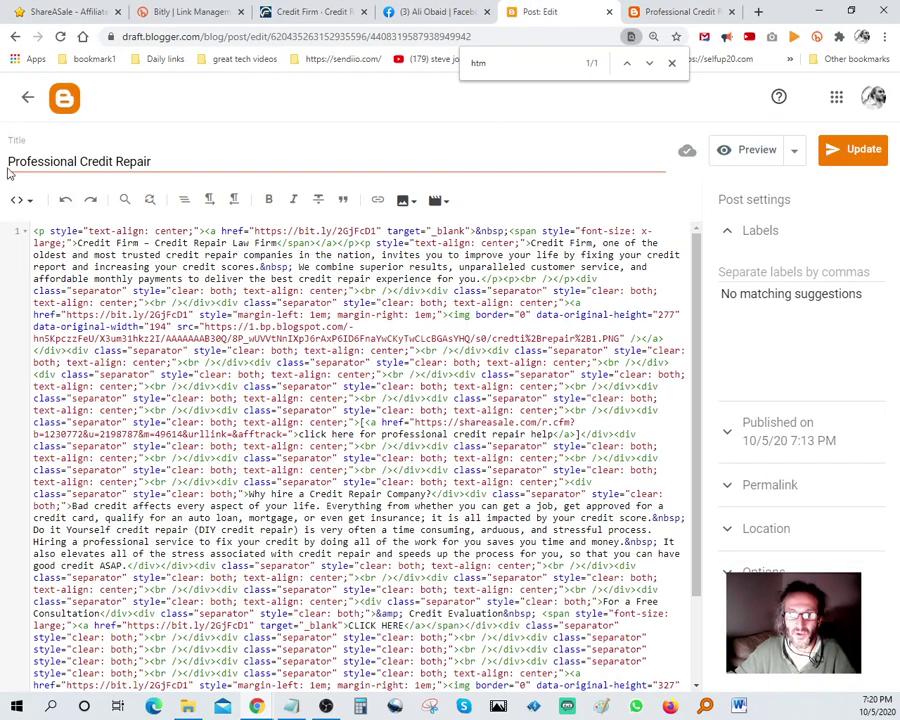
left_click(20, 201)
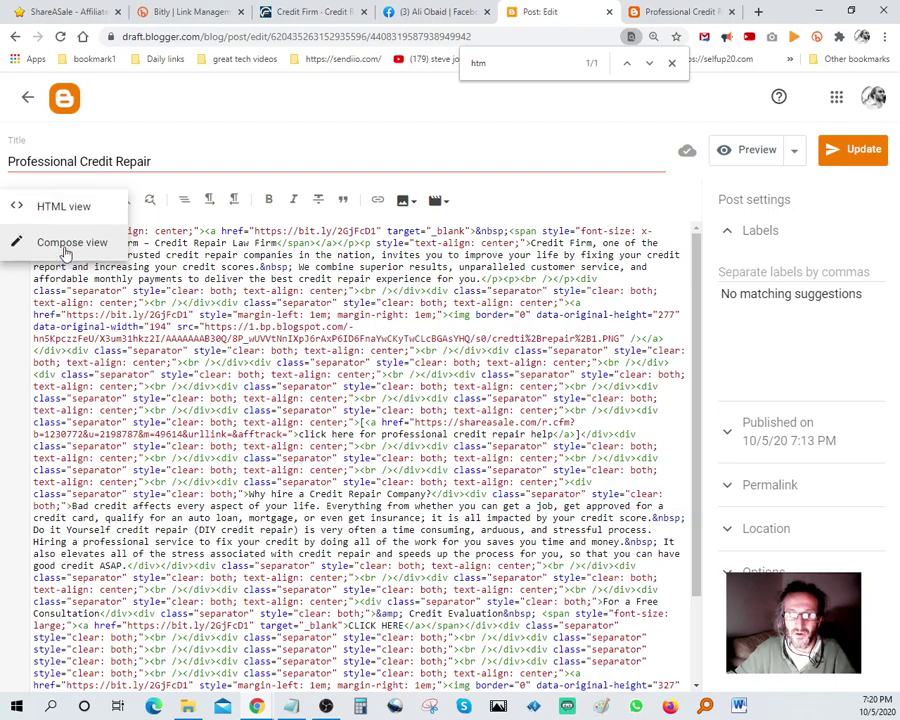
left_click(72, 243)
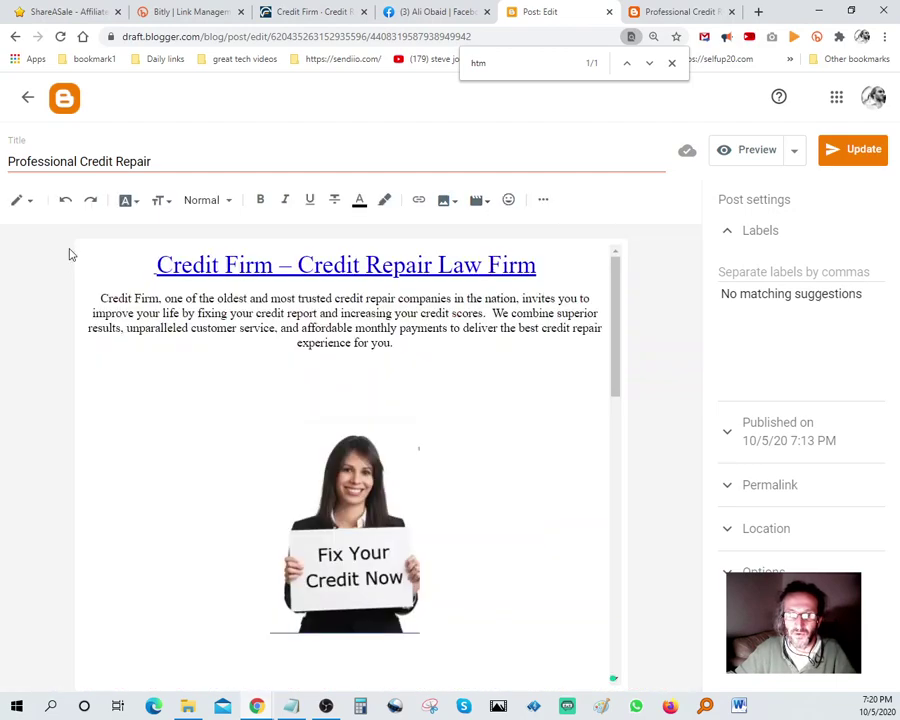
scroll(537, 419, "down", 5)
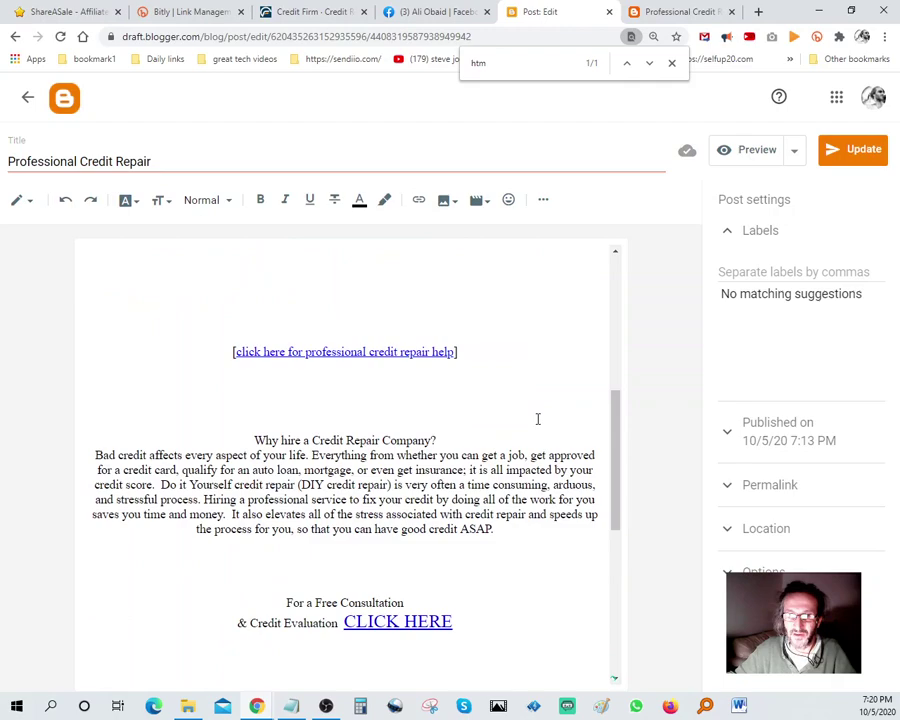